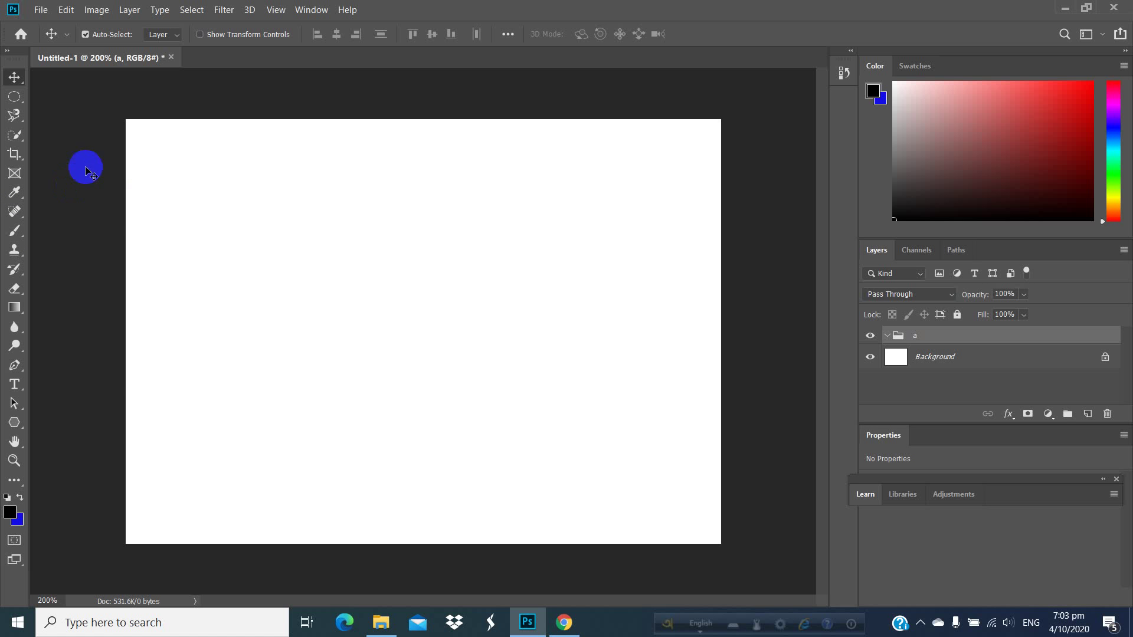
- Open the image images (19).jpg from the Image photoshop folder
left_click(39, 10)
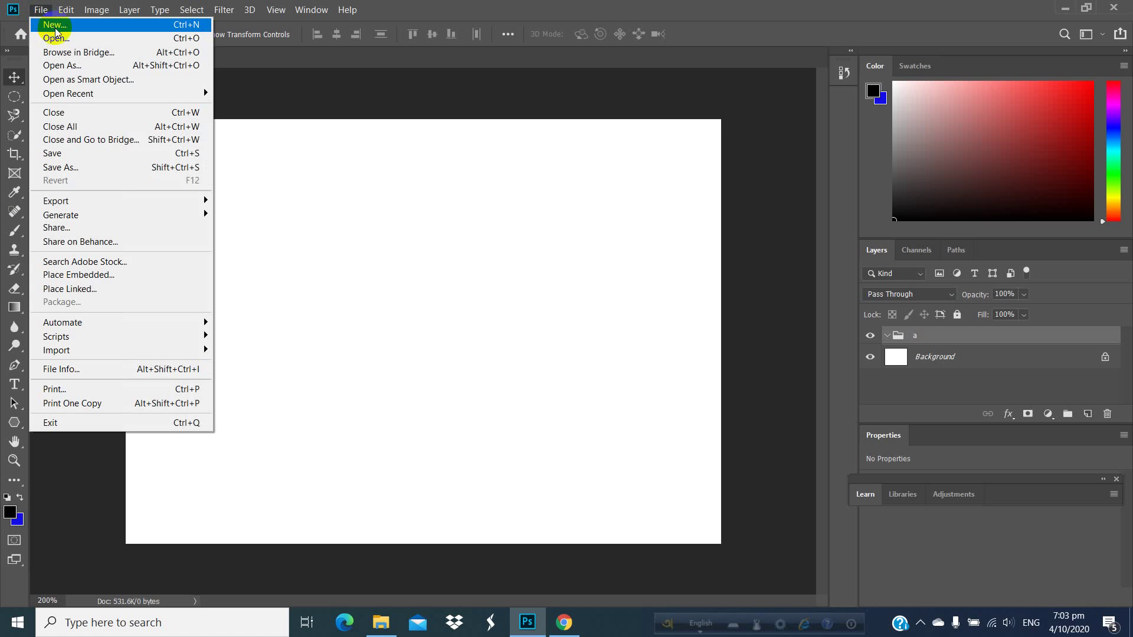
left_click(61, 39)
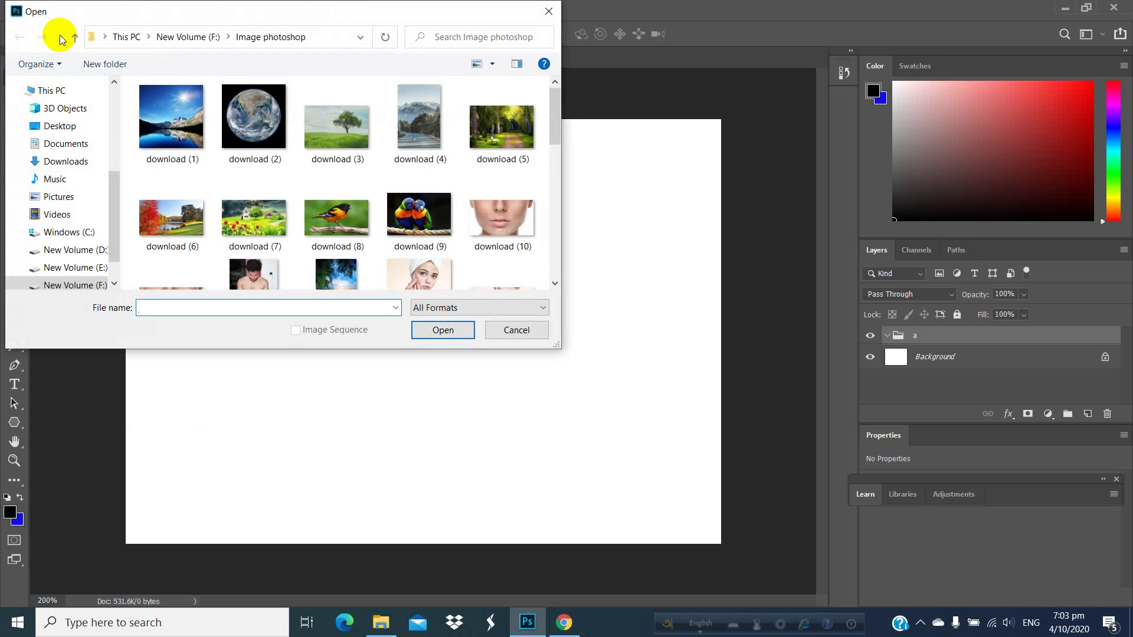
scroll(413, 224, "down", 1)
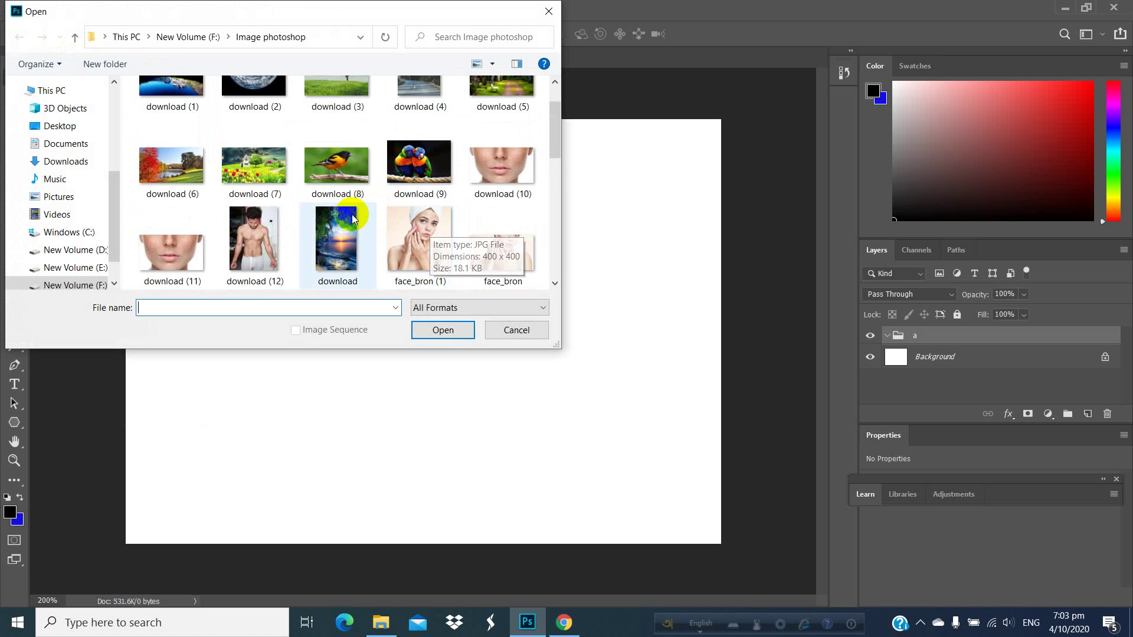
scroll(326, 214, "down", 1)
scroll(431, 198, "down", 5)
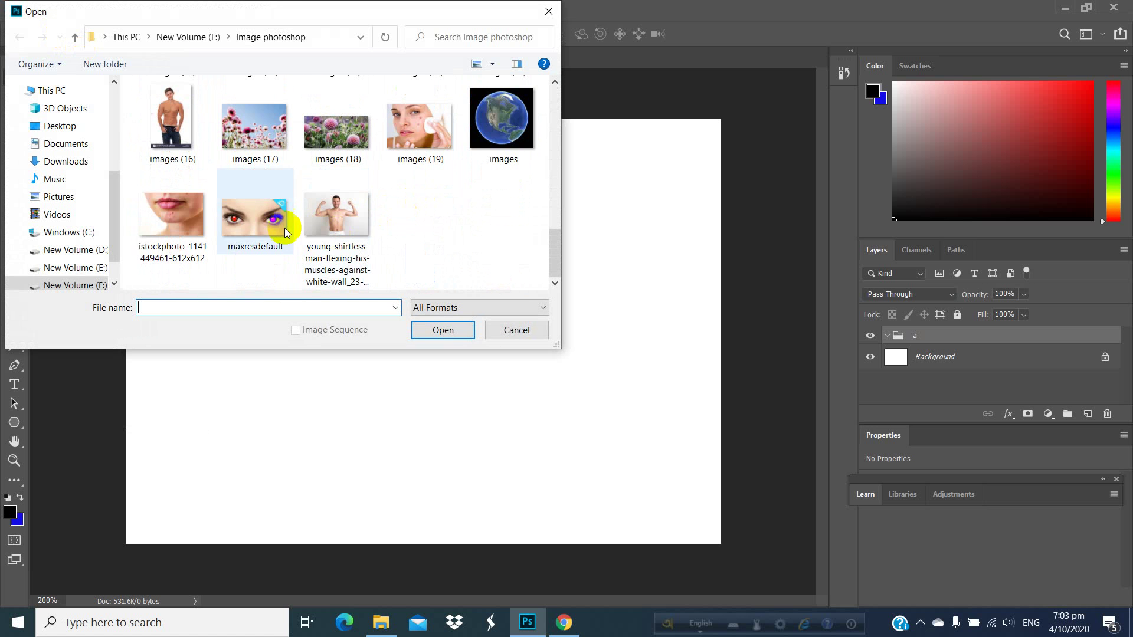
left_click(407, 142)
double_click(408, 142)
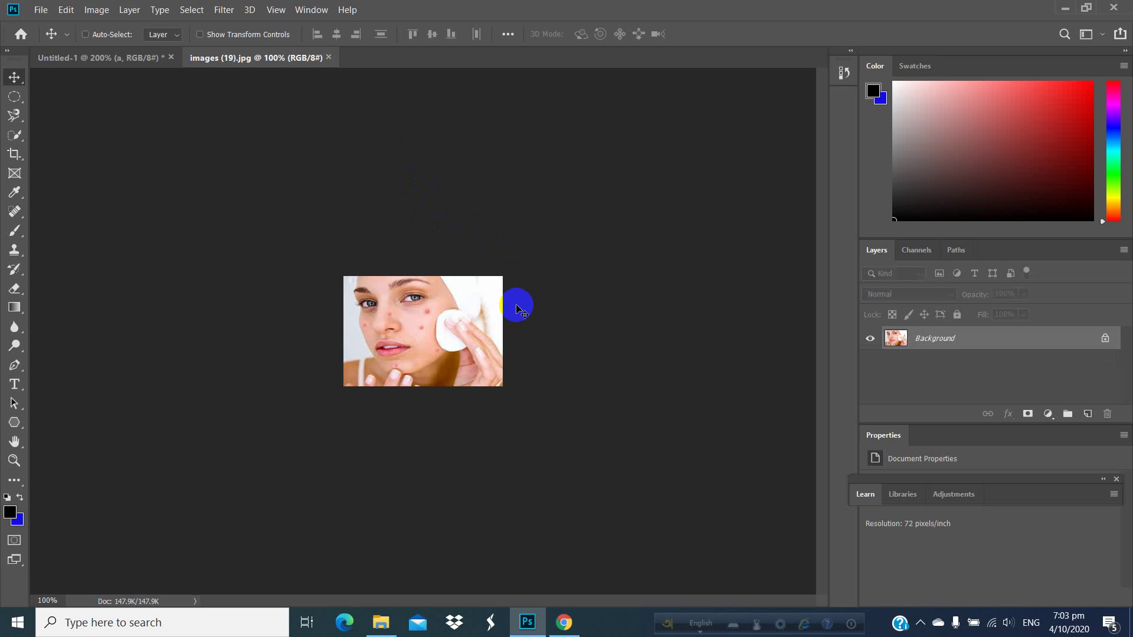
- Activate the Spot Healing Brush and set its brush size to 17 px
key("ctrl+plus")
key("ctrl+plus")
key("ctrl+plus")
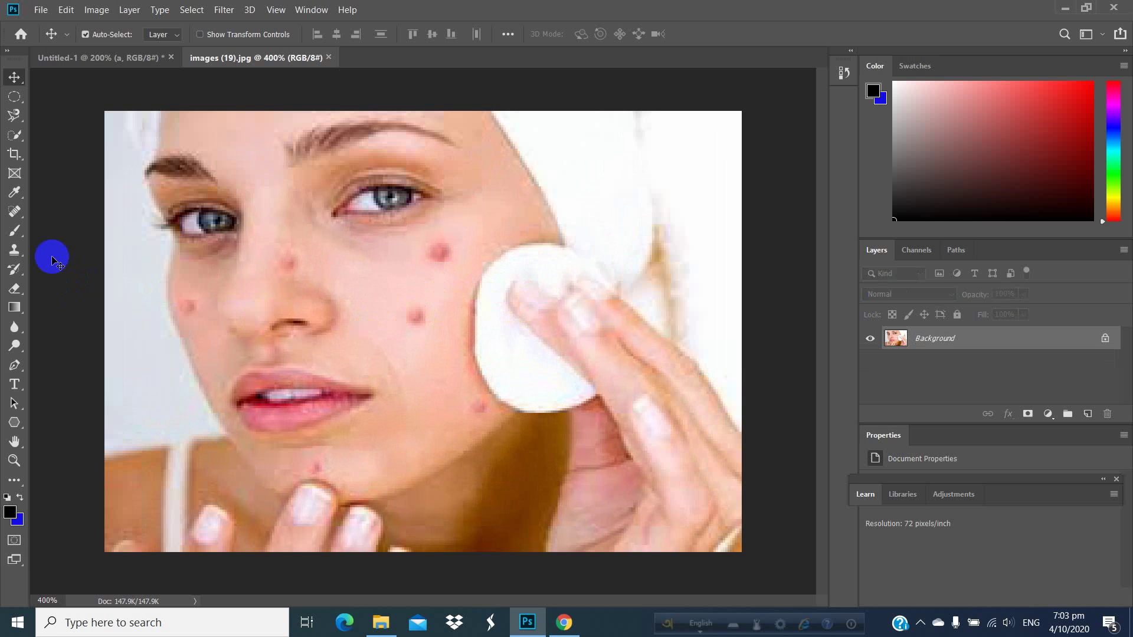
left_click(16, 212)
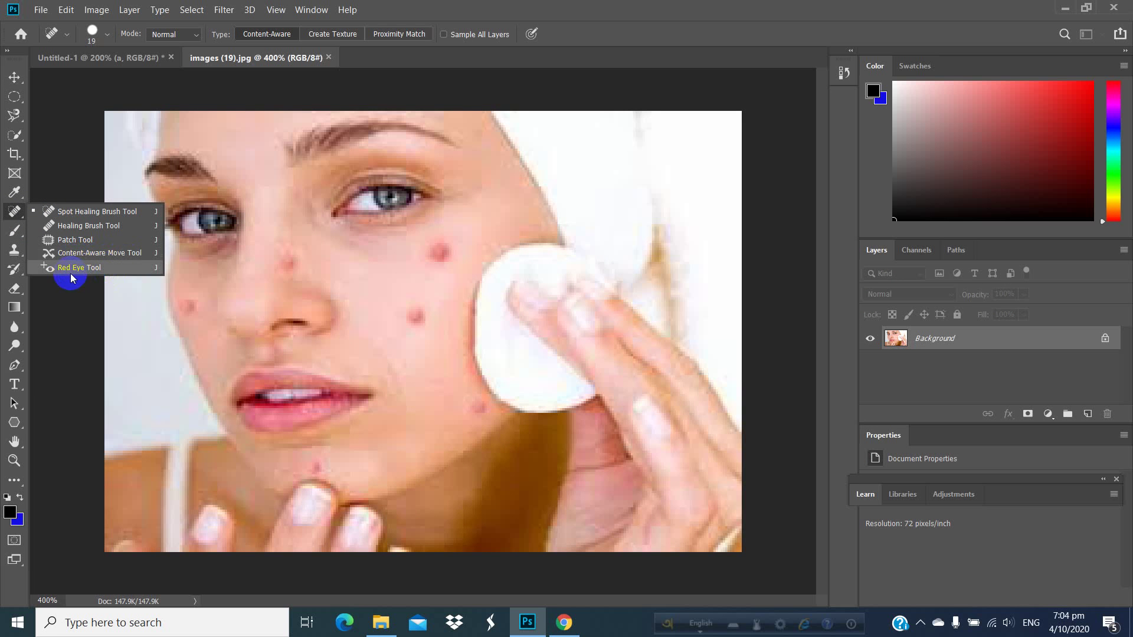
left_click(74, 211)
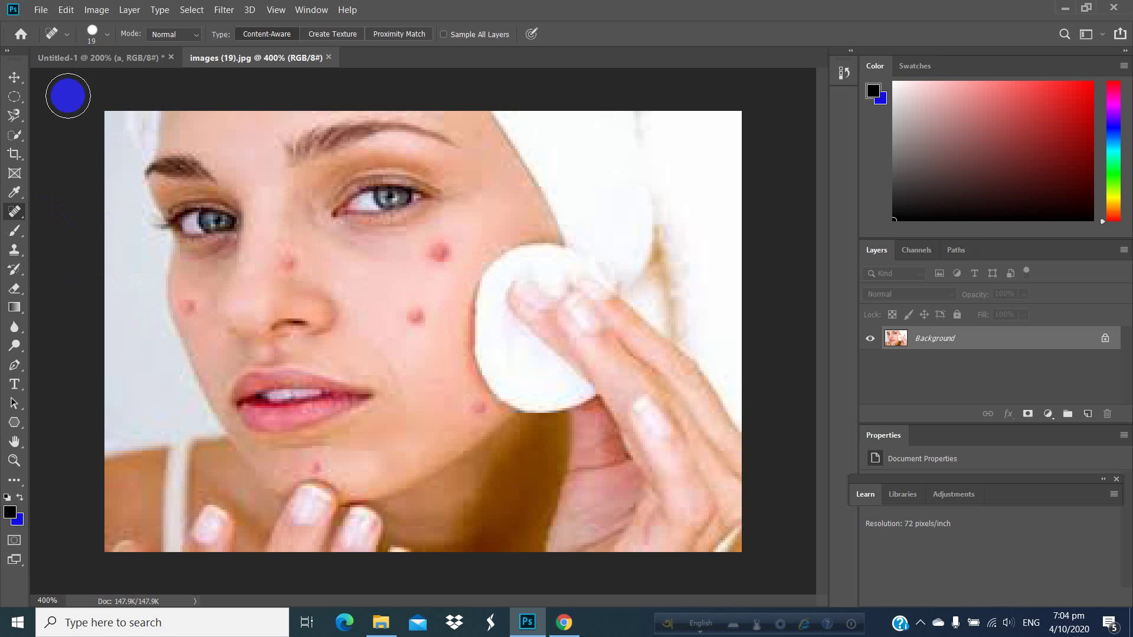
left_click(108, 36)
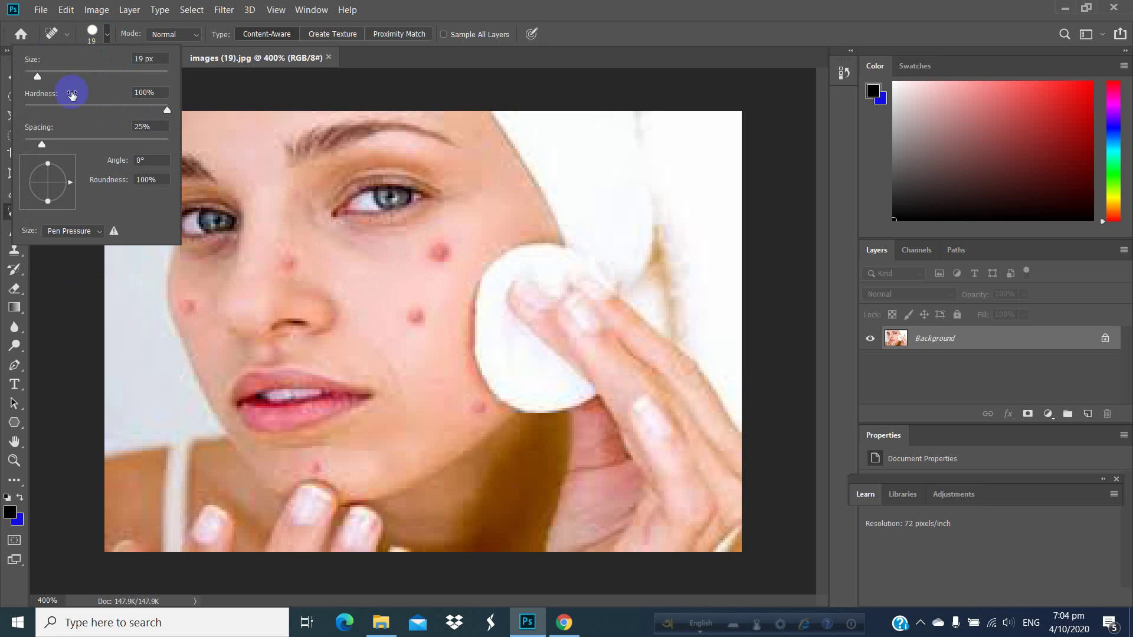
left_click(48, 78)
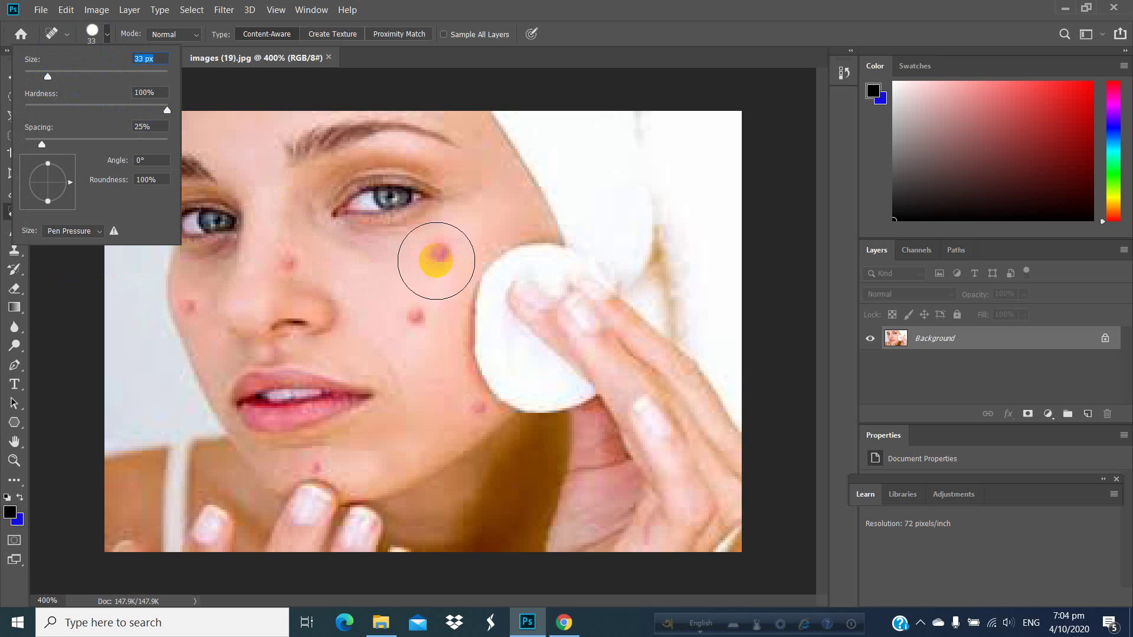
left_click(49, 76)
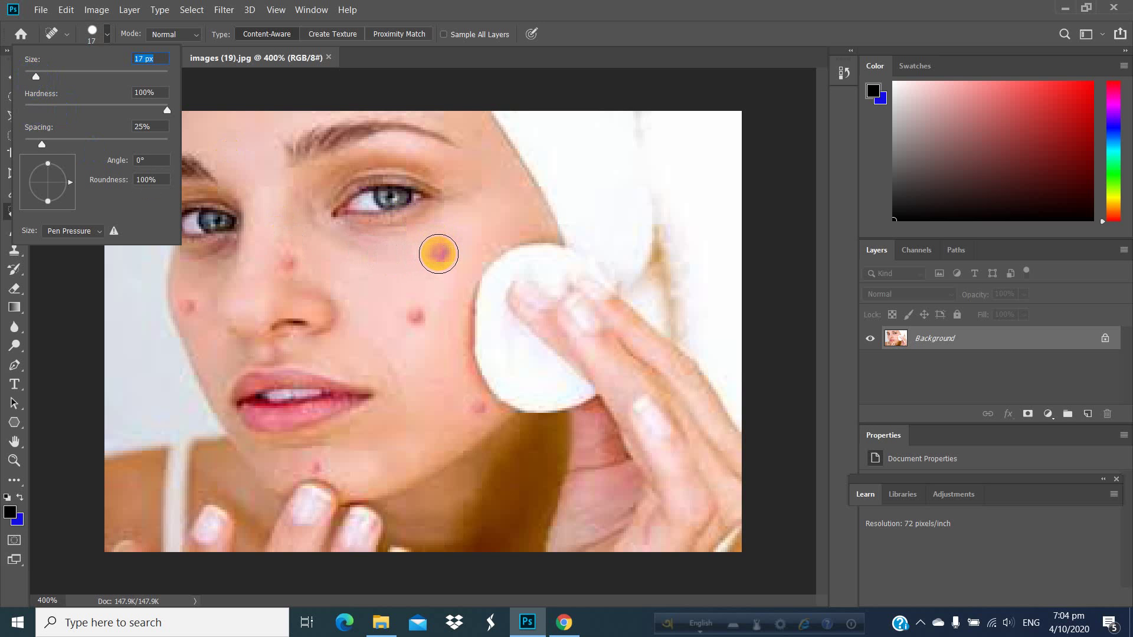
- Heal the upper cheek blemish directly on the Background layer, and undo that correction
left_click(439, 254)
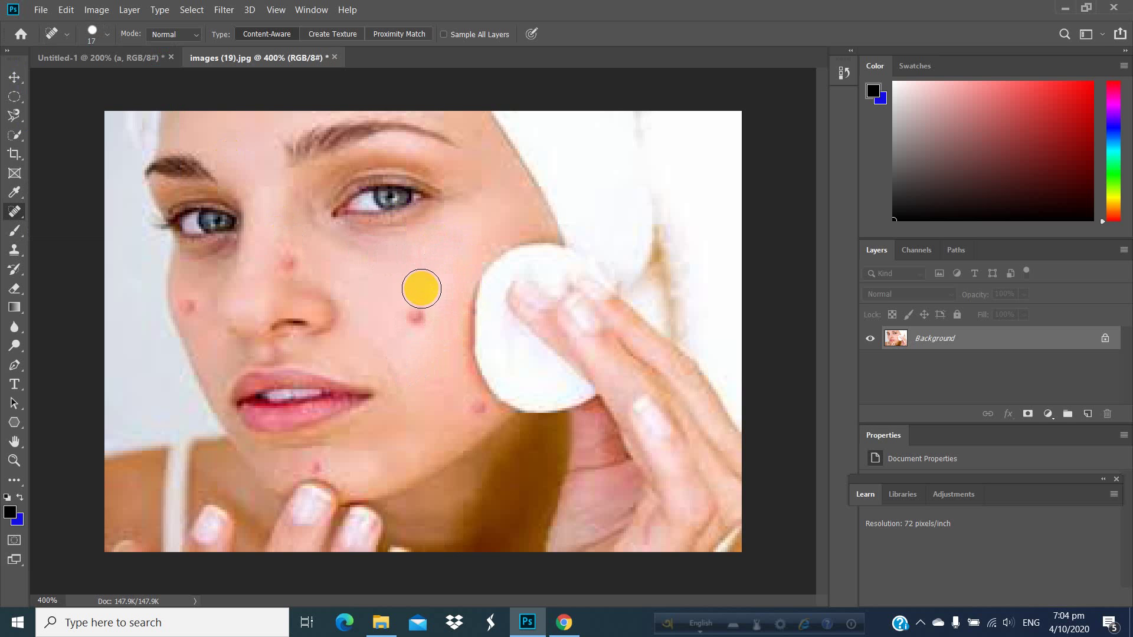
key("ctrl+z")
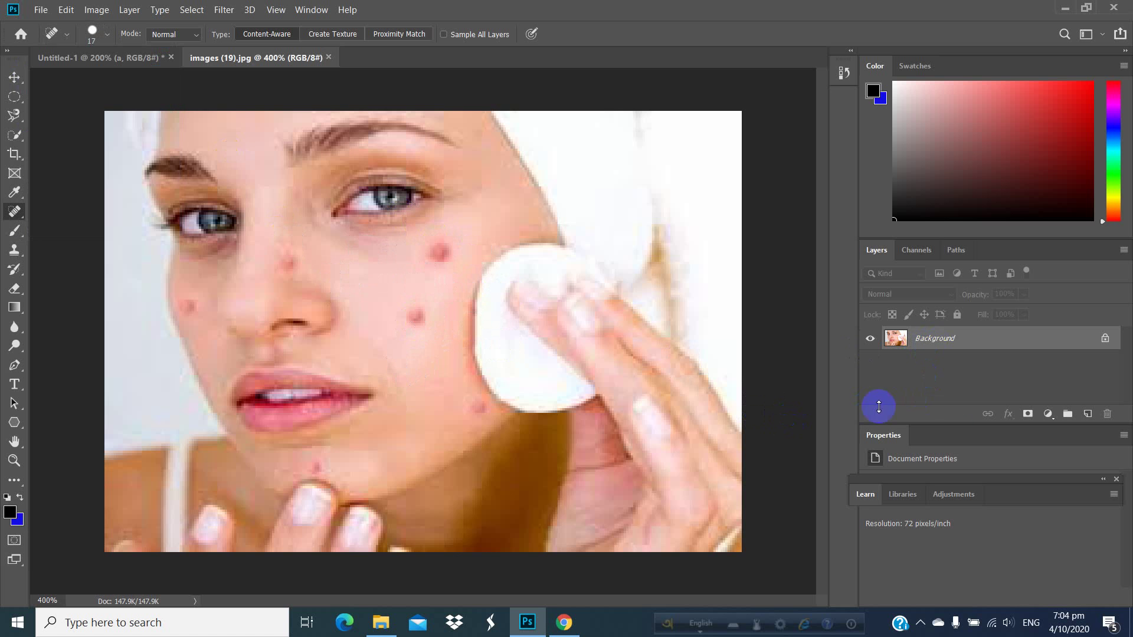
- Duplicate the Background layer and heal the cheek and jaw blemishes on the copy with the Spot Healing Brush
left_click_drag(928, 340, 1090, 420)
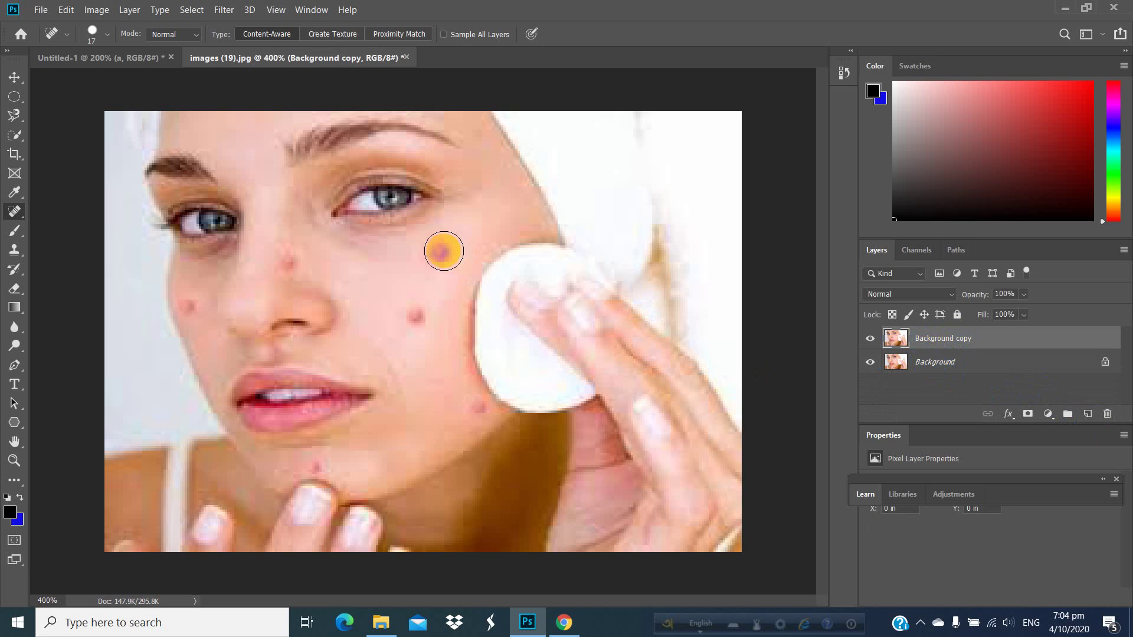
left_click(442, 253)
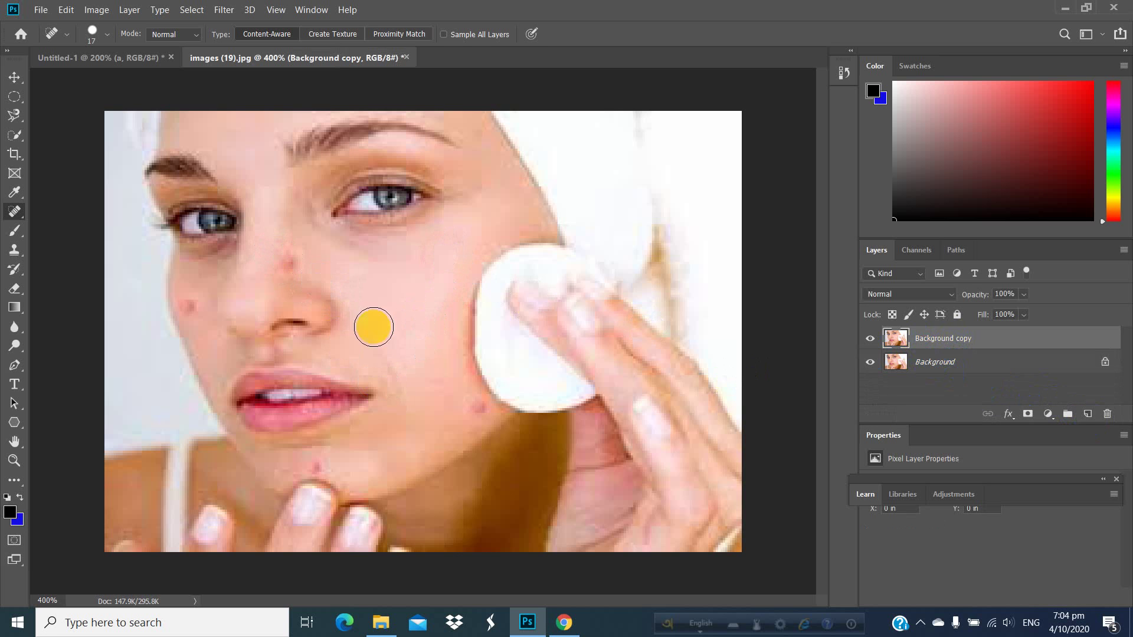
left_click(475, 413)
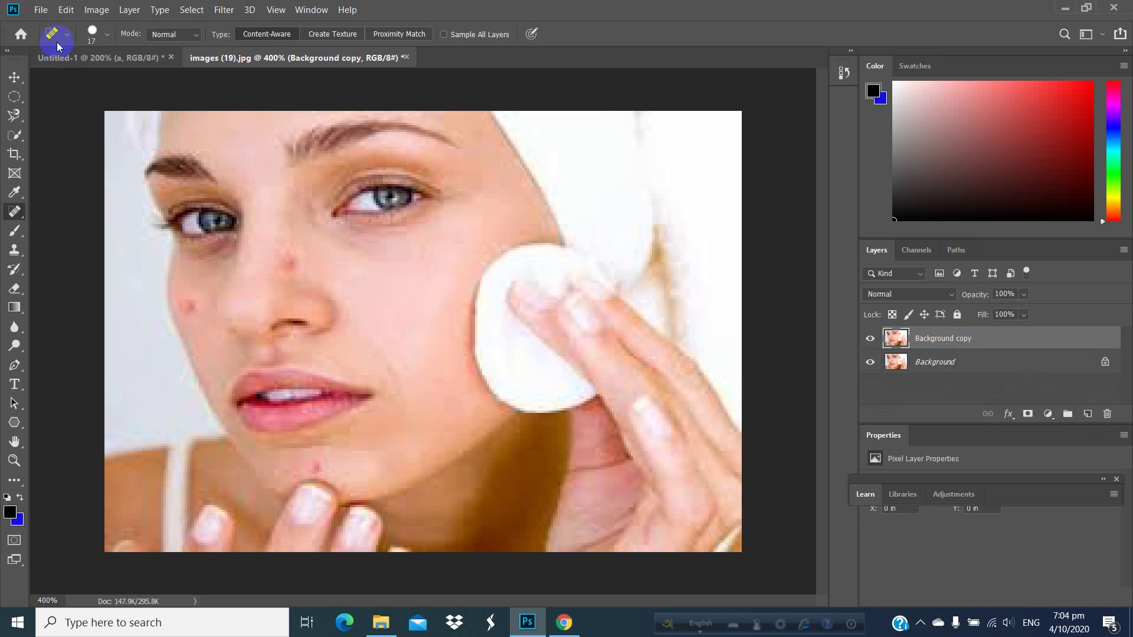
- Set the healing brush size to 11 px and remove the remaining blemishes on the nose, far cheek and chin
left_click(107, 34)
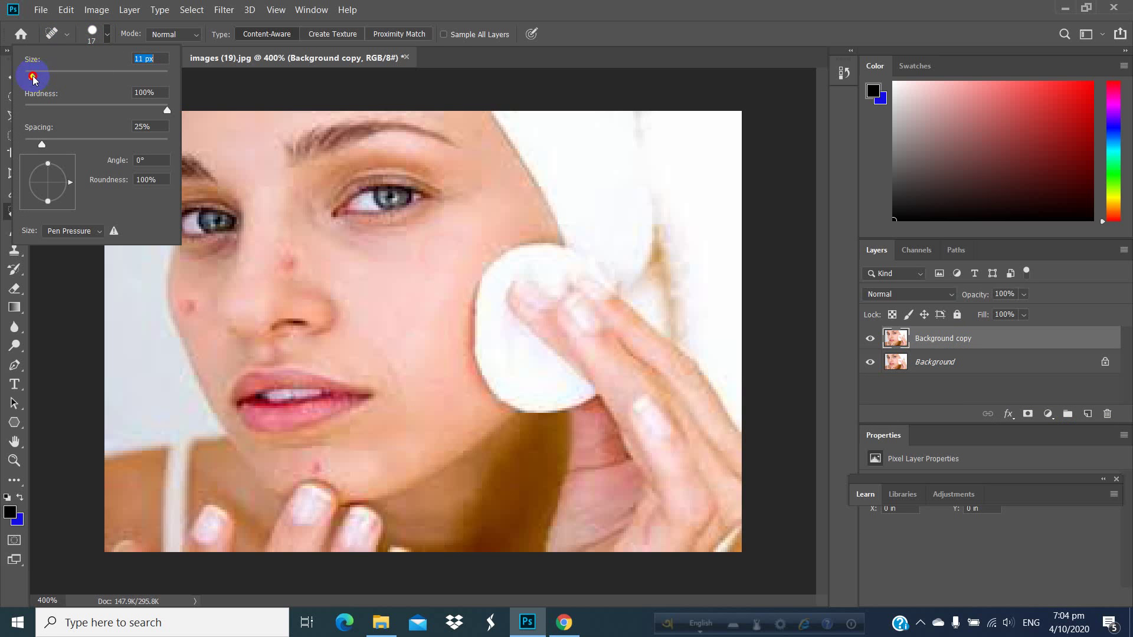
left_click(32, 77)
left_click(289, 261)
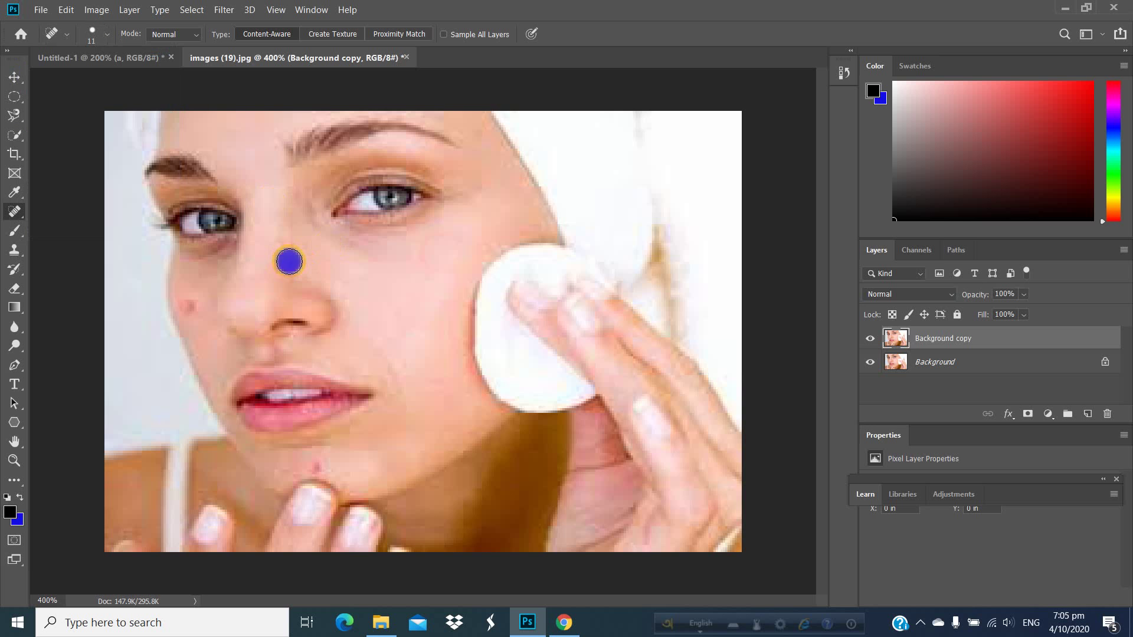
left_click(289, 315)
left_click(186, 307)
left_click(226, 395)
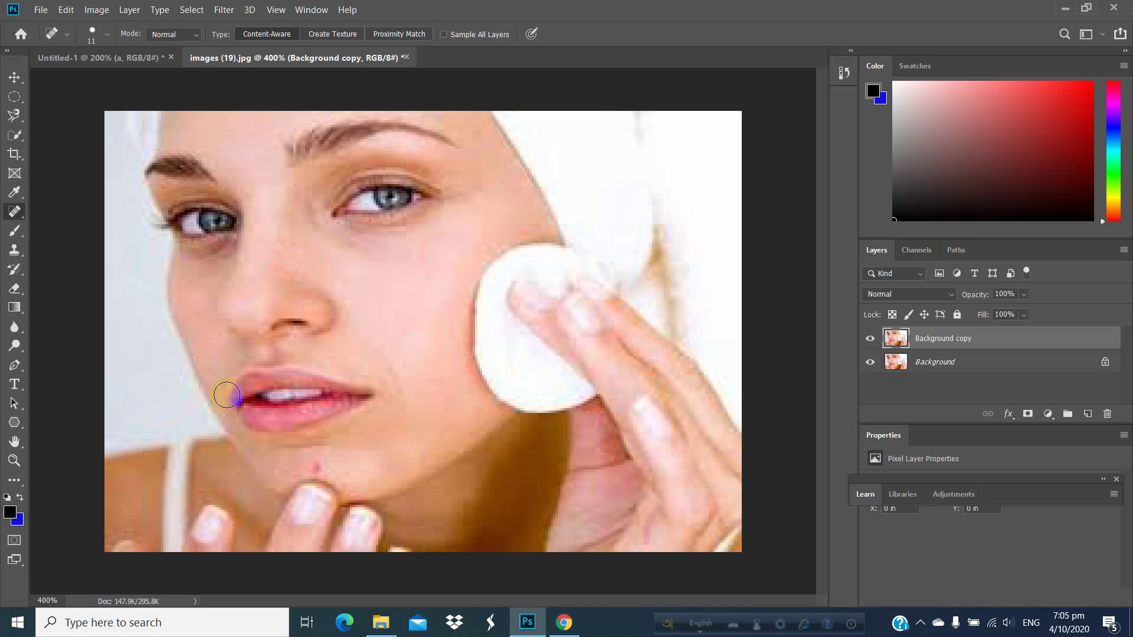
left_click(313, 455)
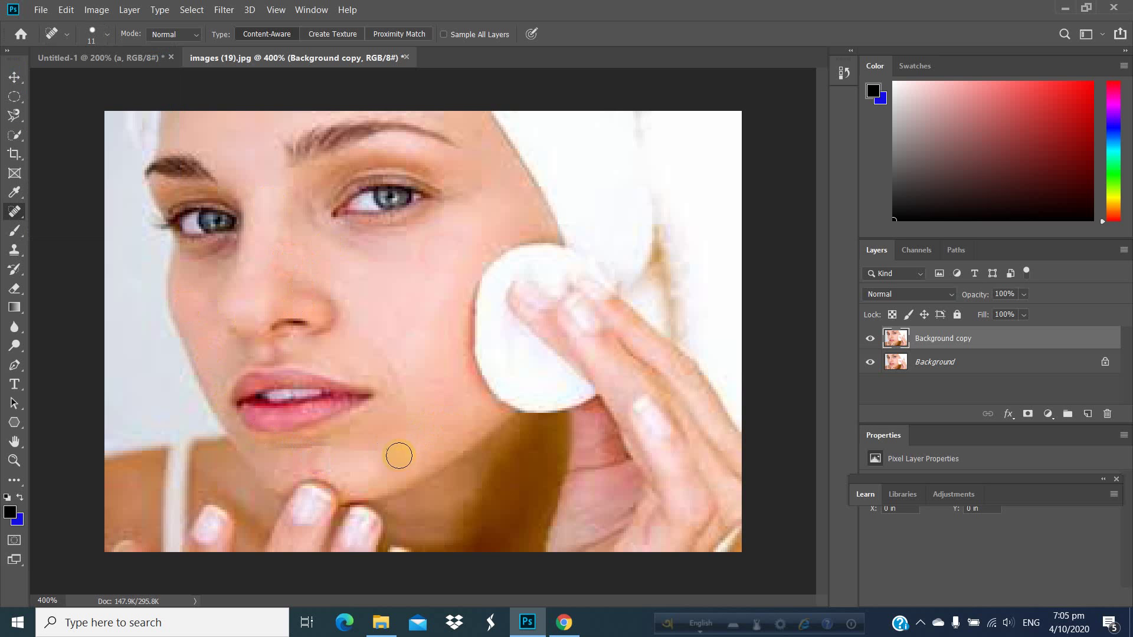
left_click(328, 472)
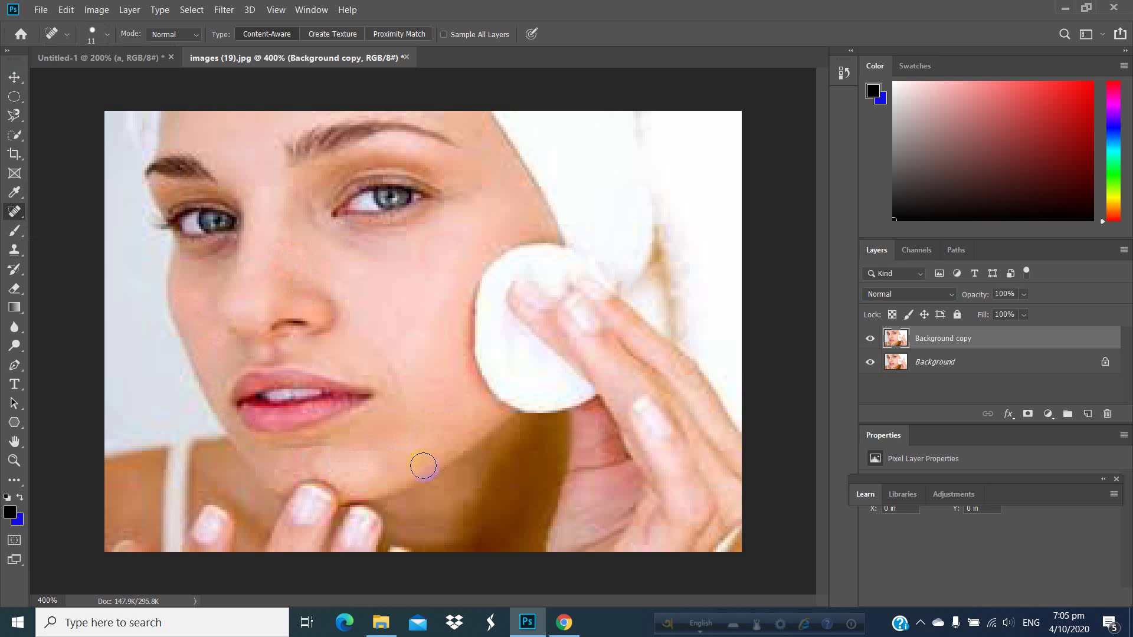
left_click(395, 265)
left_click(326, 444)
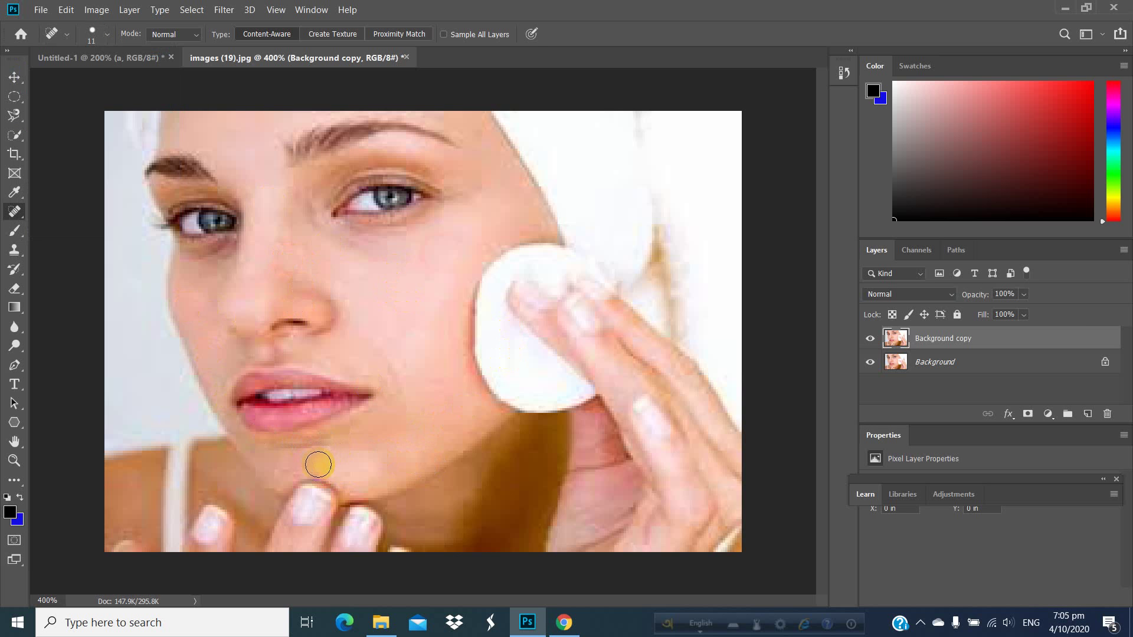
left_click(313, 463)
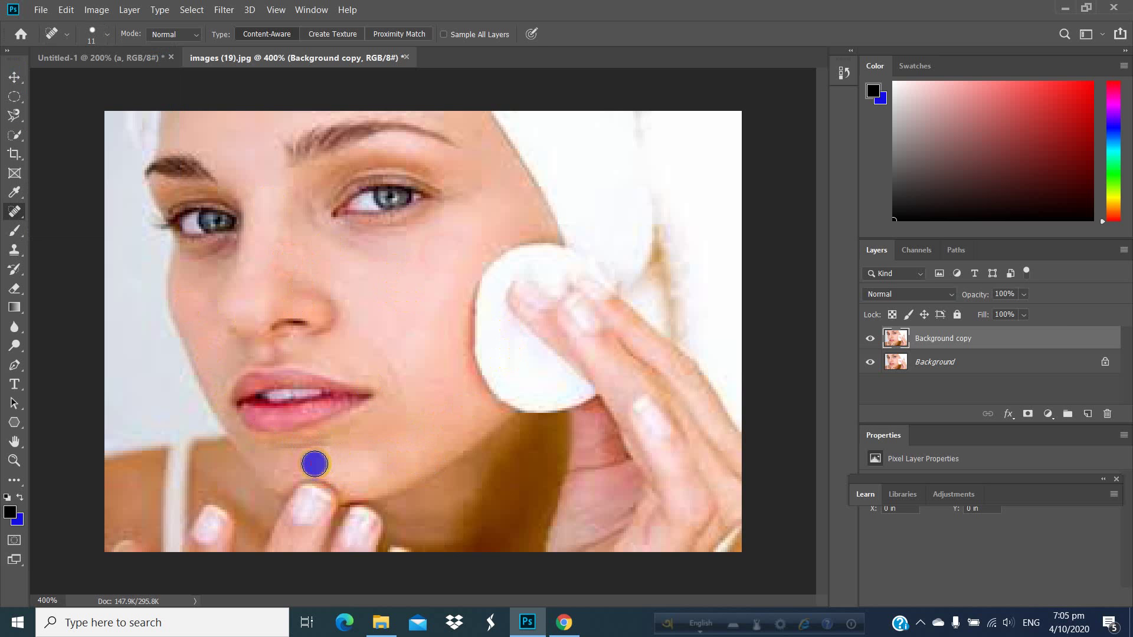
- Compare the retouched face with the original by hiding and showing the Background copy layer
left_click(870, 344)
left_click(871, 340)
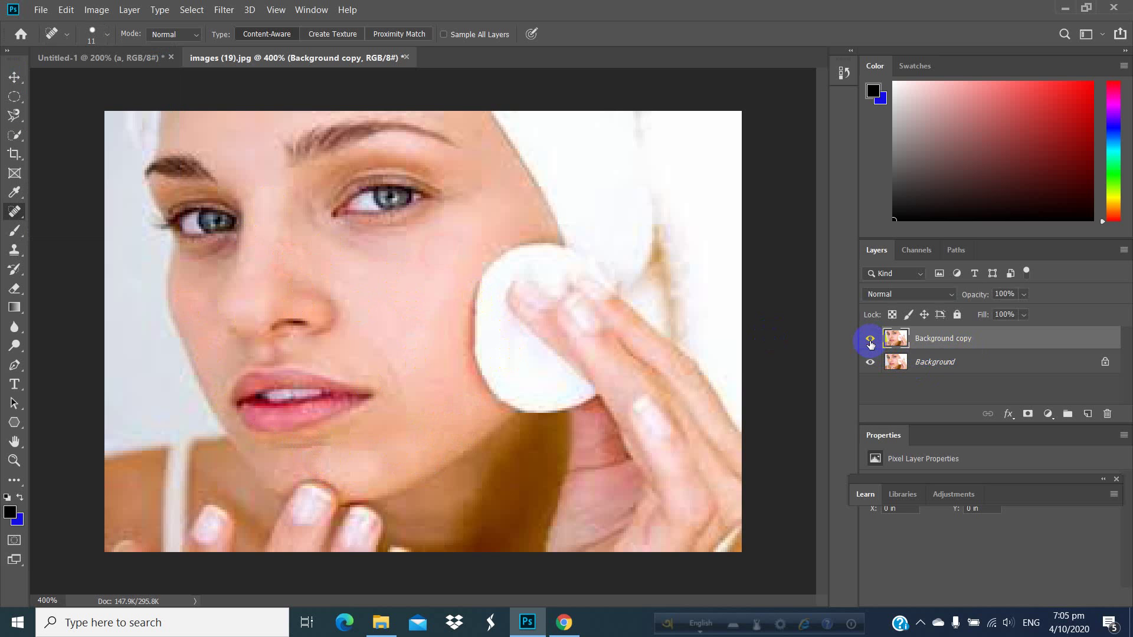
left_click(870, 344)
left_click(871, 344)
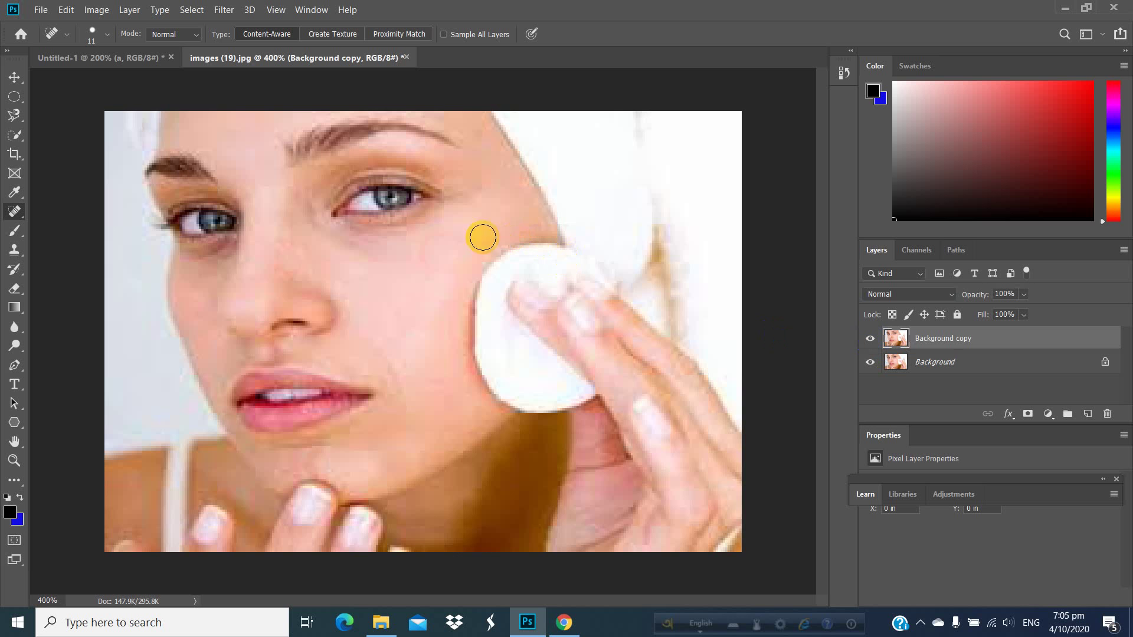
left_click(449, 237)
left_click(438, 240)
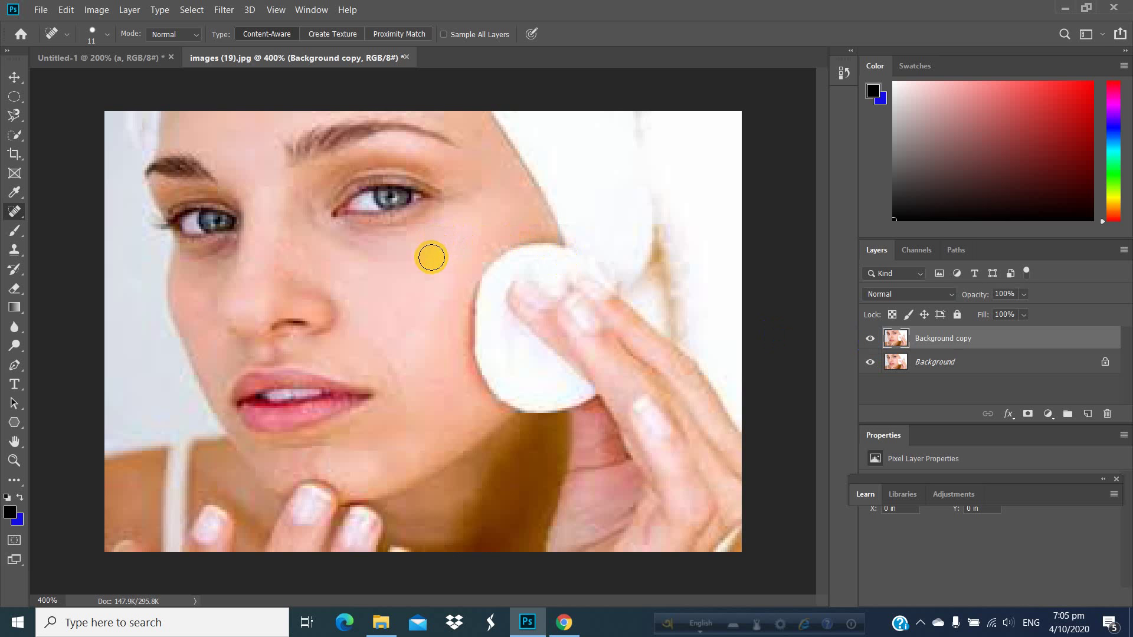
left_click(871, 339)
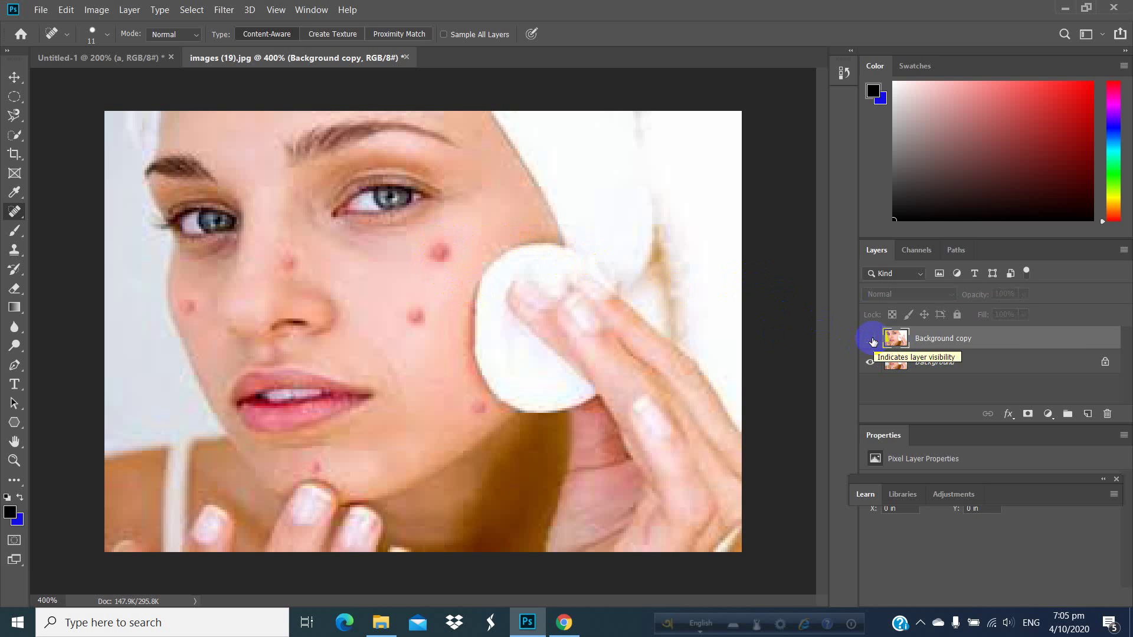
left_click(871, 340)
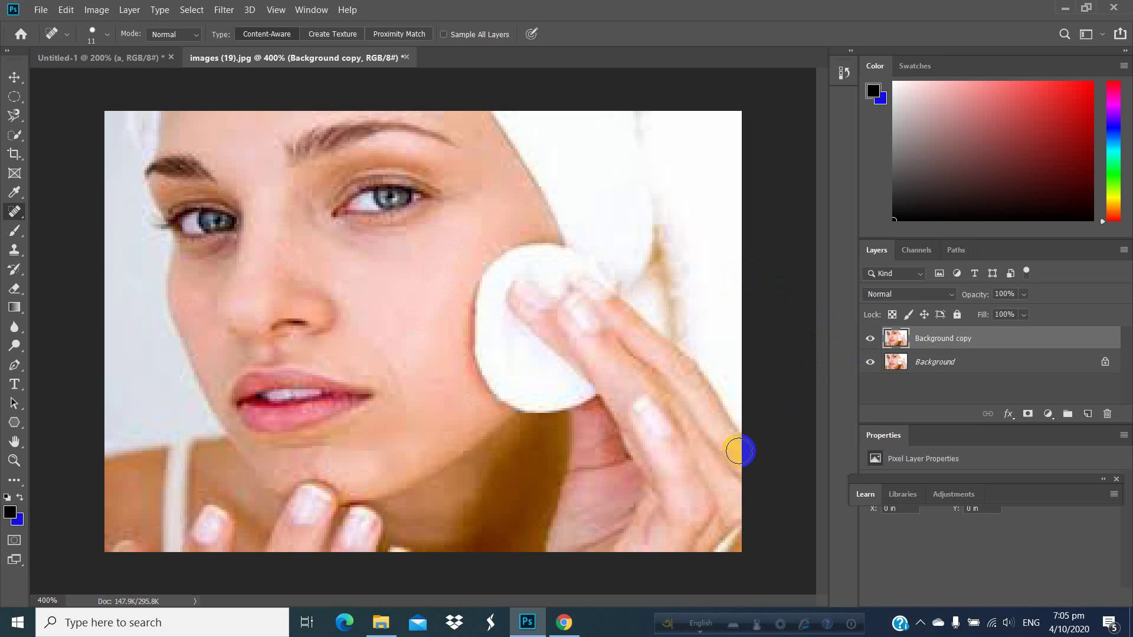
- Hide the Background copy layer and switch to the Healing Brush tool
left_click(872, 341)
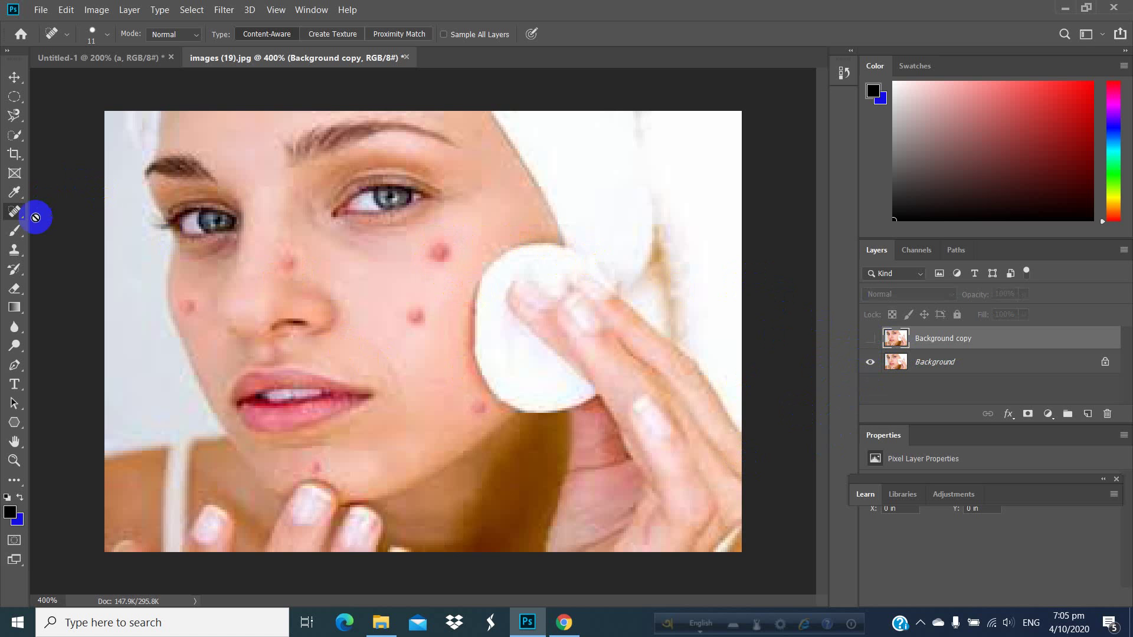
right_click(8, 213)
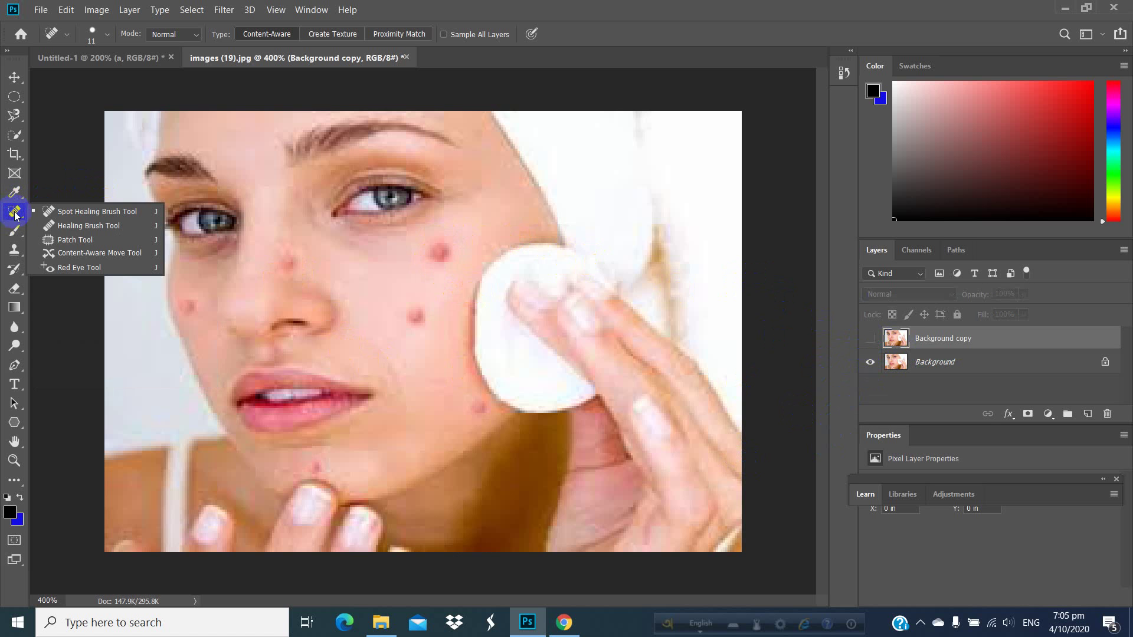
left_click(66, 228)
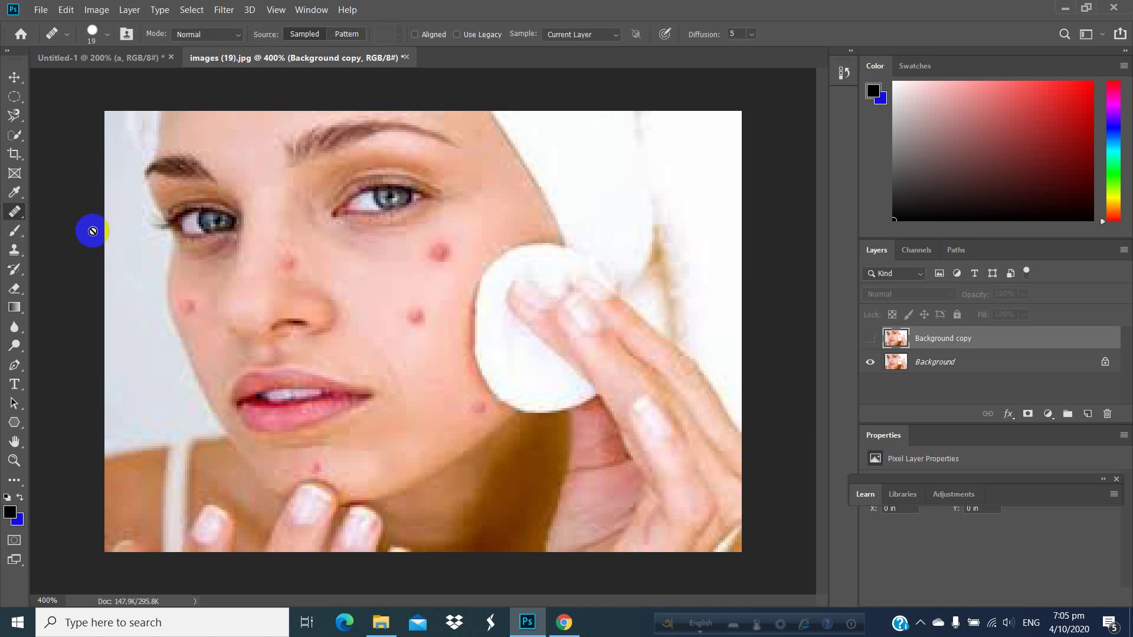
- Try to heal the upper cheek blemish and sample nearby skin with the Healing Brush while the target layer is hidden
left_click(432, 241)
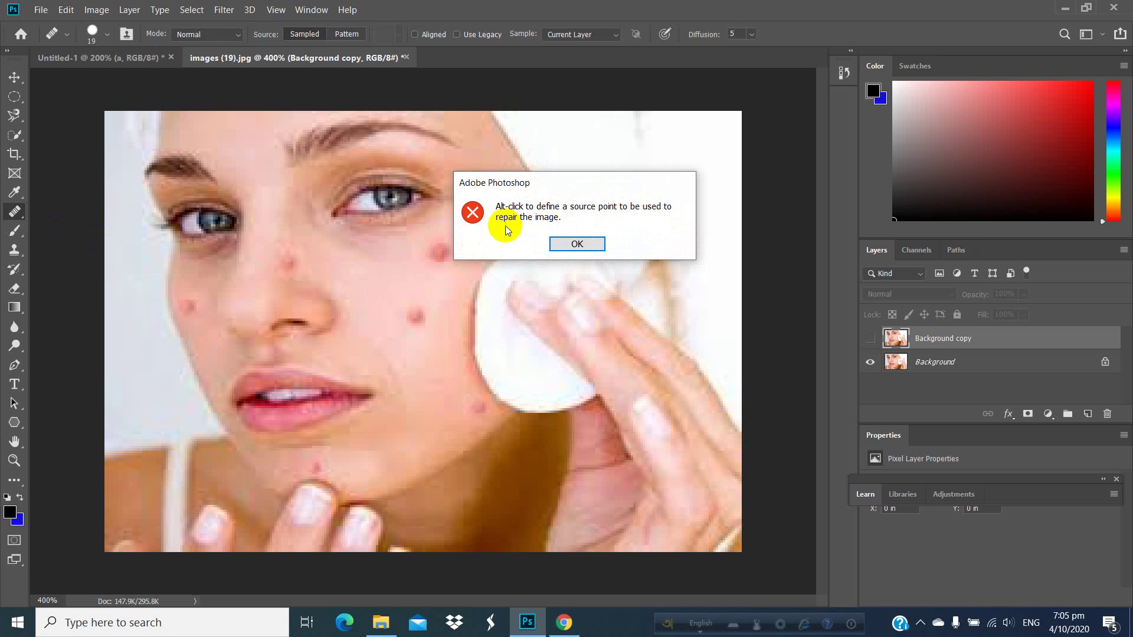
left_click(577, 245)
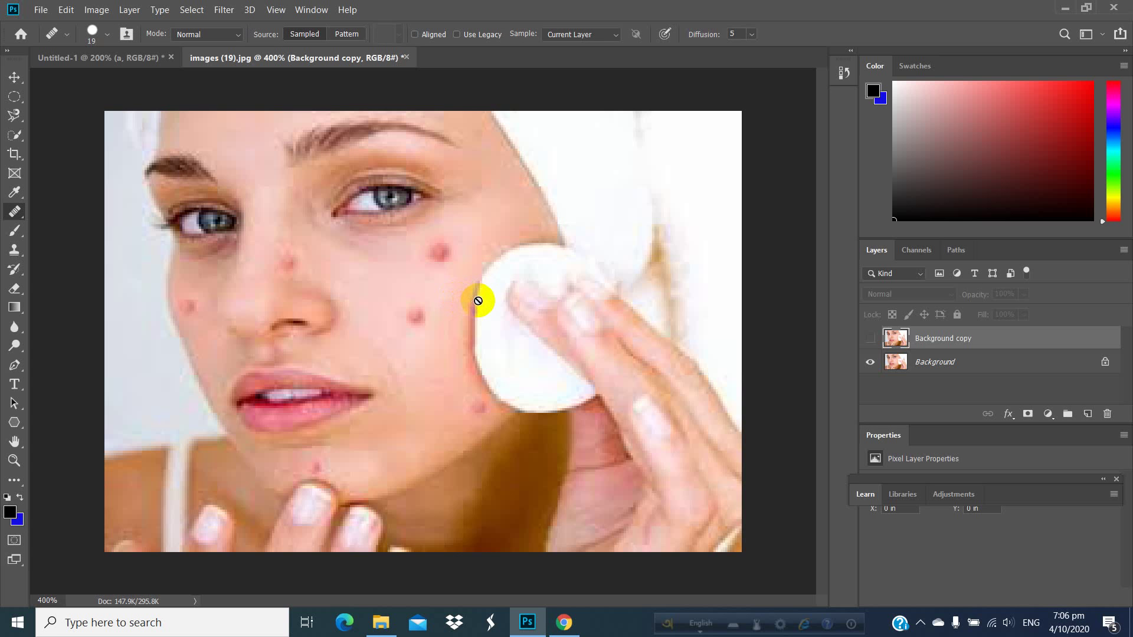
left_click(433, 235, "alt")
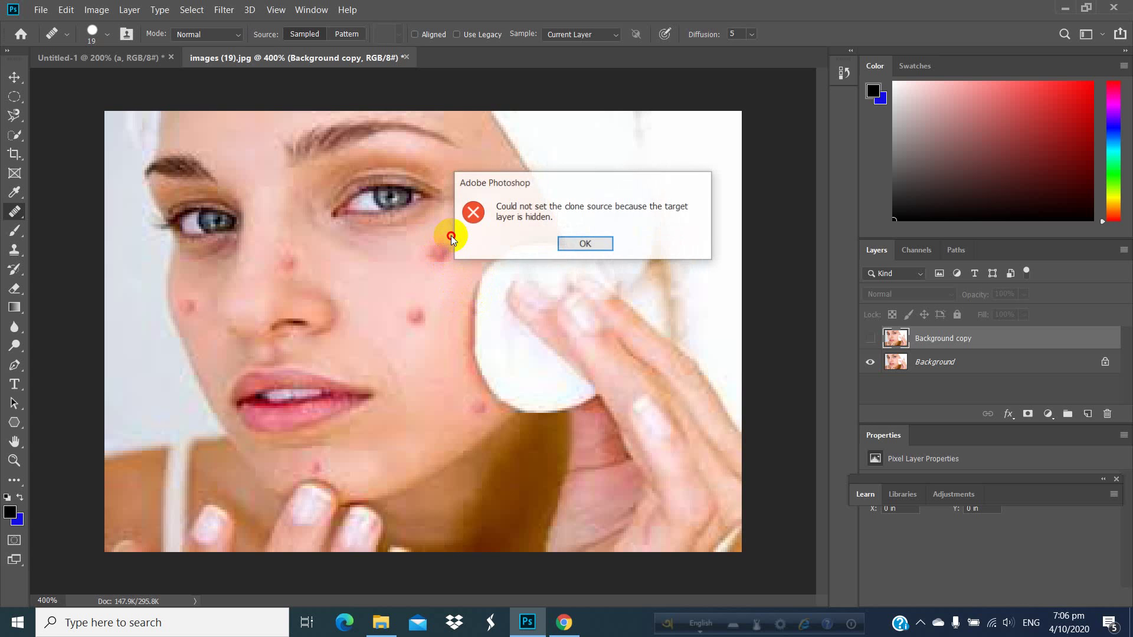
left_click(582, 241)
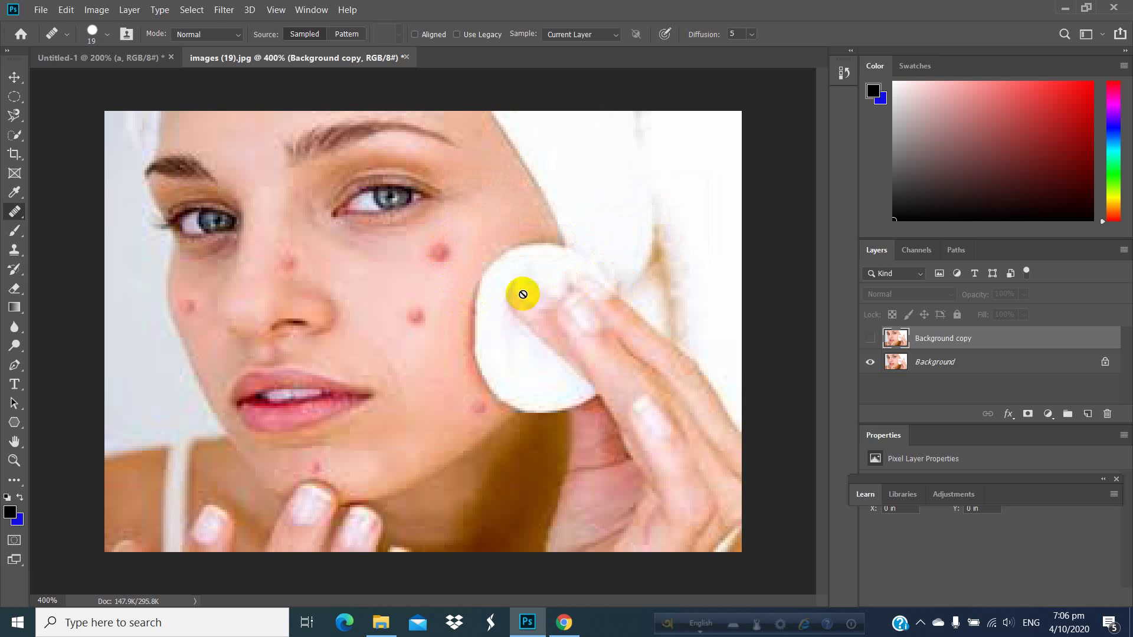
left_click(442, 249, "alt")
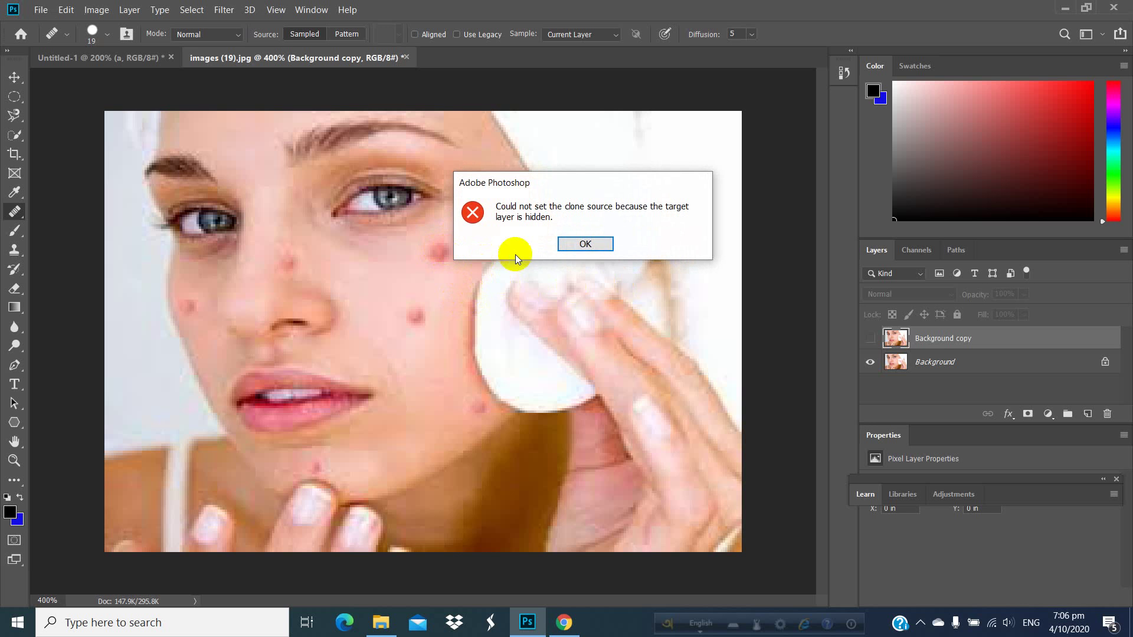
left_click(590, 243)
left_click(479, 227, "alt")
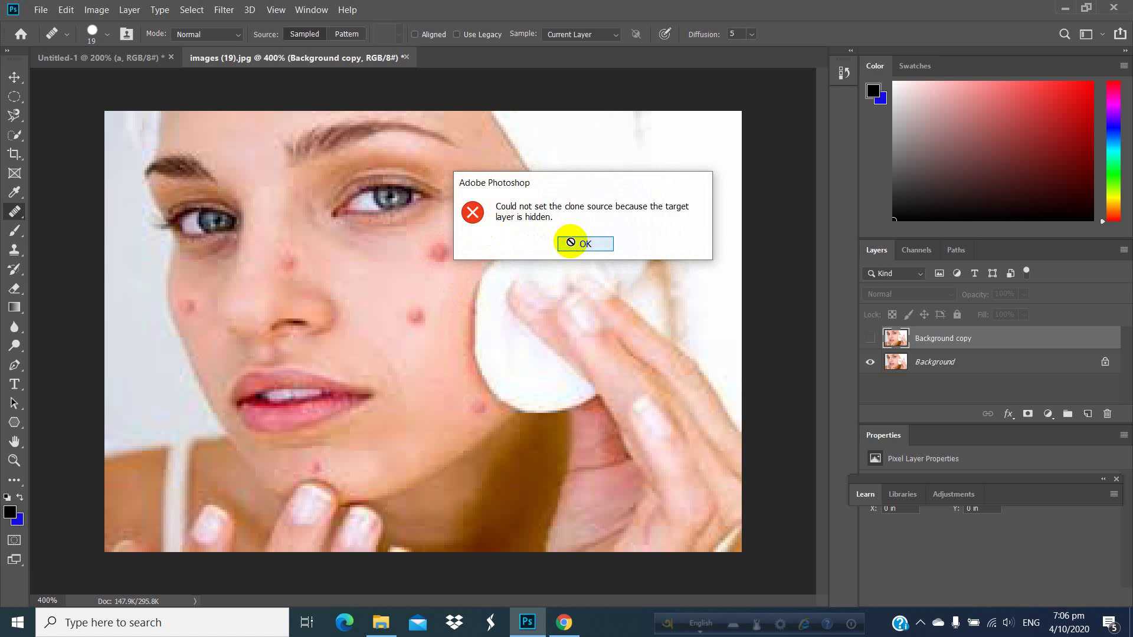
left_click(571, 242)
left_click(466, 215)
left_click(572, 244)
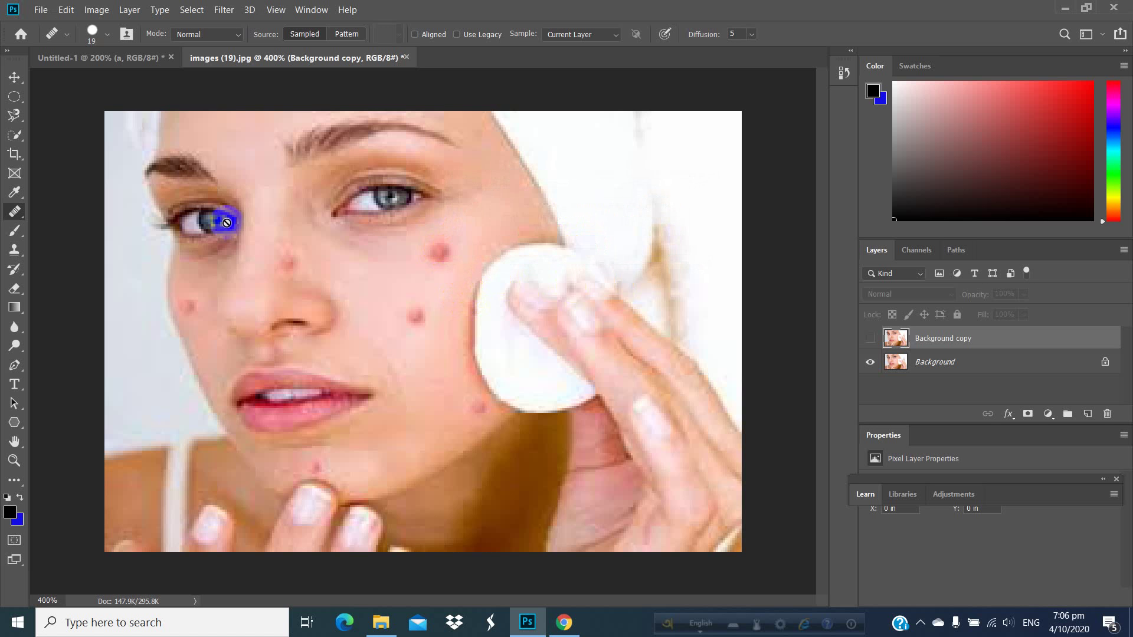
right_click(15, 212)
left_click(53, 225)
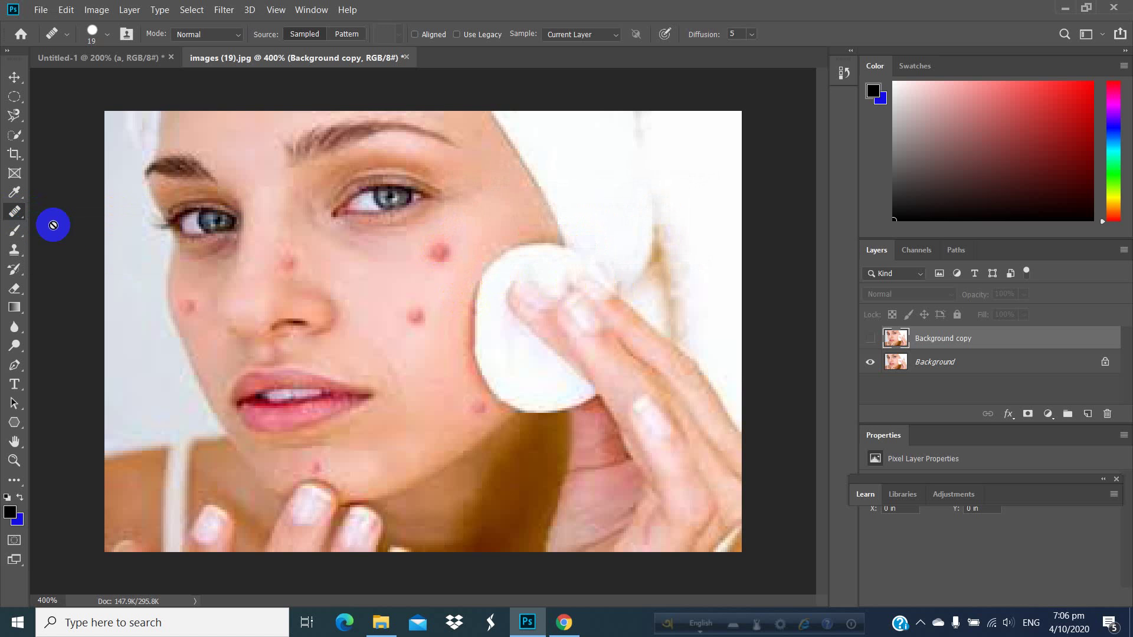
left_click(459, 232, "alt")
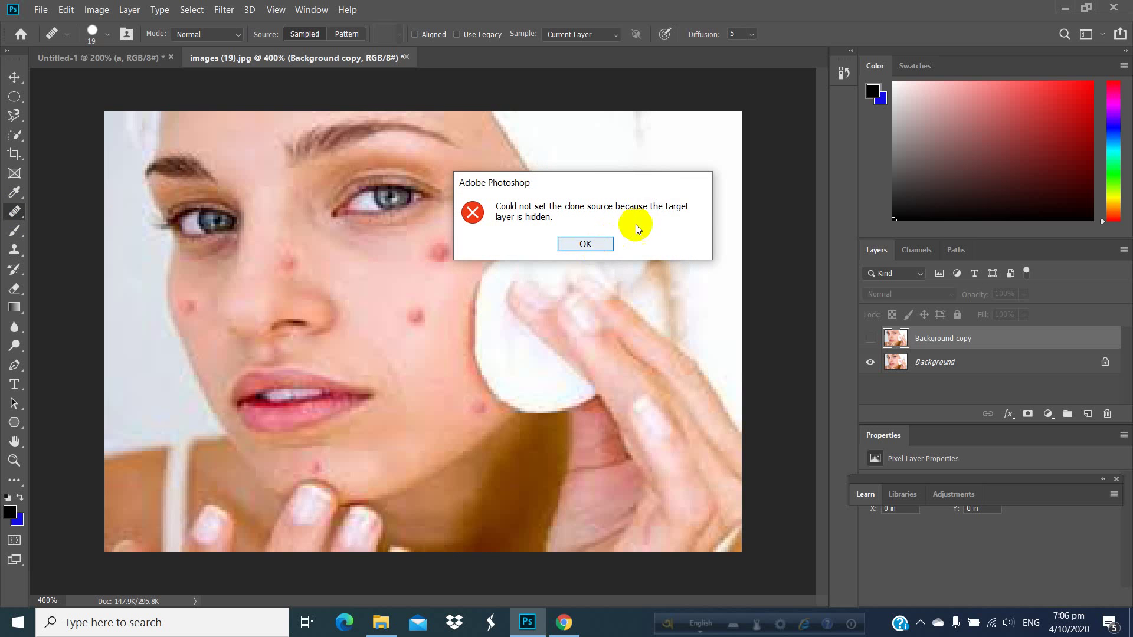
left_click(580, 242)
- Duplicate the Background layer and choose the Healing Brush tool for work on the new copy
left_click_drag(929, 368, 1088, 422)
left_click(898, 363)
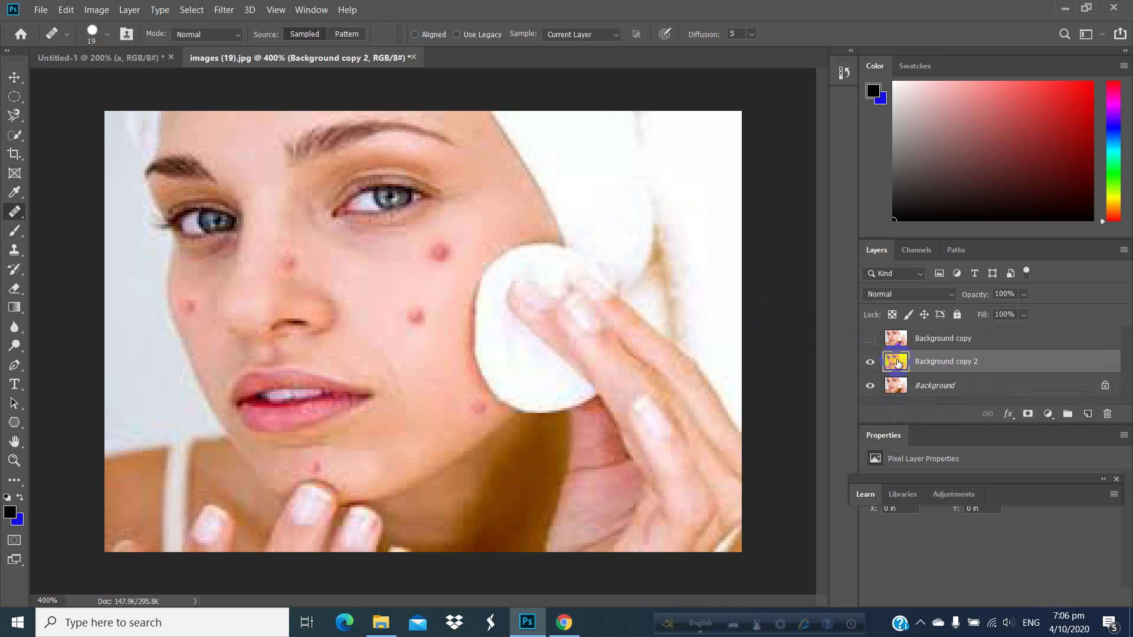
right_click(15, 211)
left_click(76, 227)
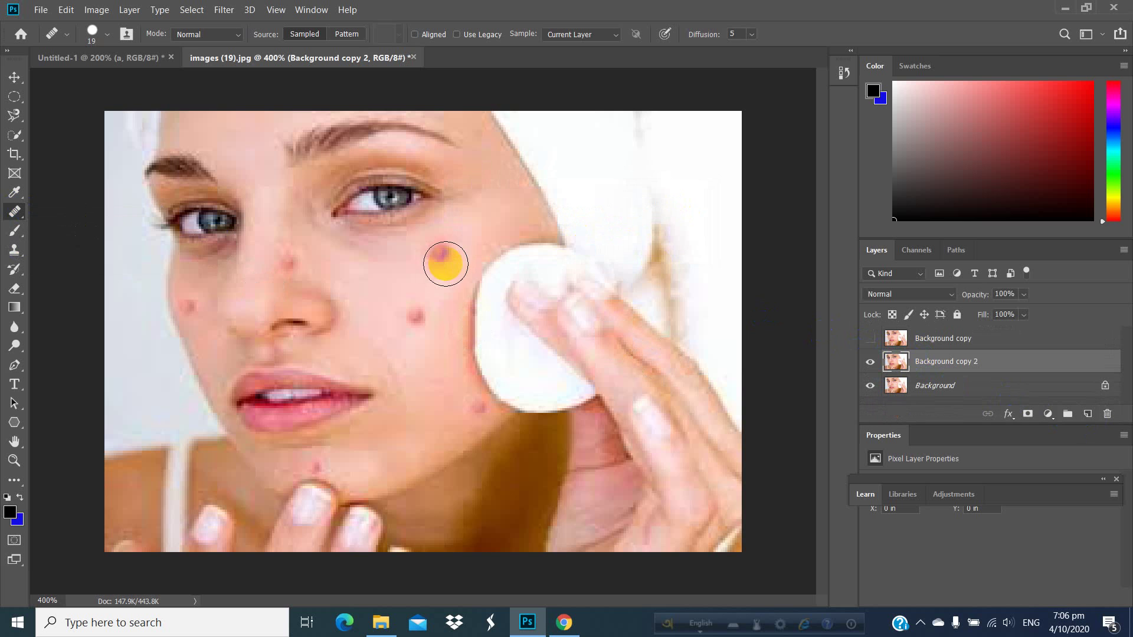
- Heal the two near-cheek blemishes and the jaw blemish on Background copy 2, sampling clear skin beside them
left_click(440, 253, "alt")
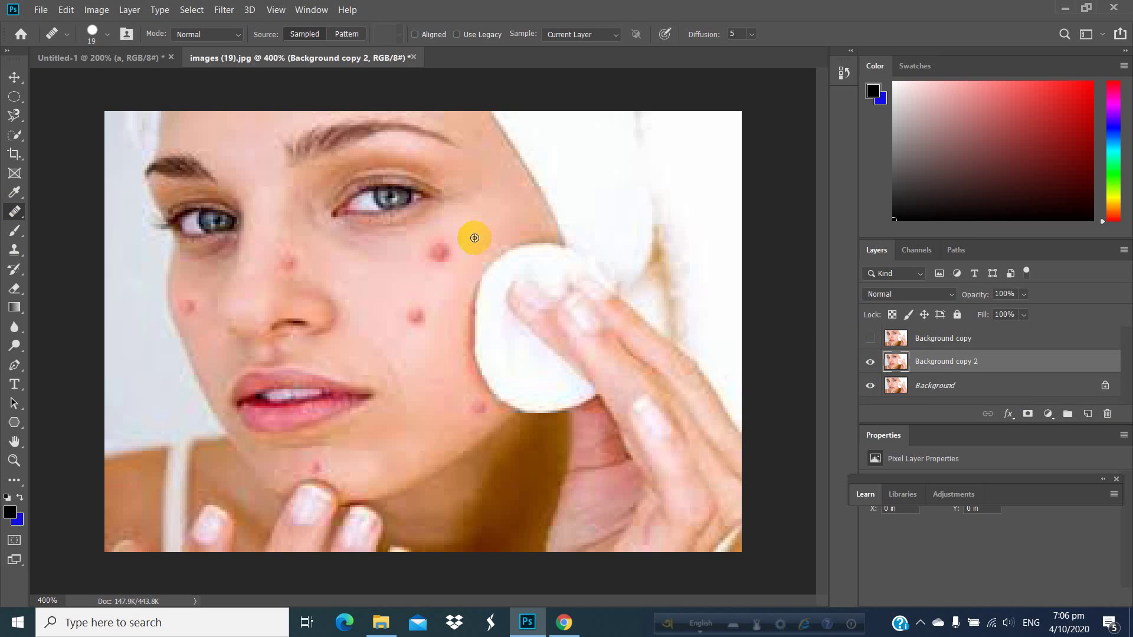
left_click(443, 256)
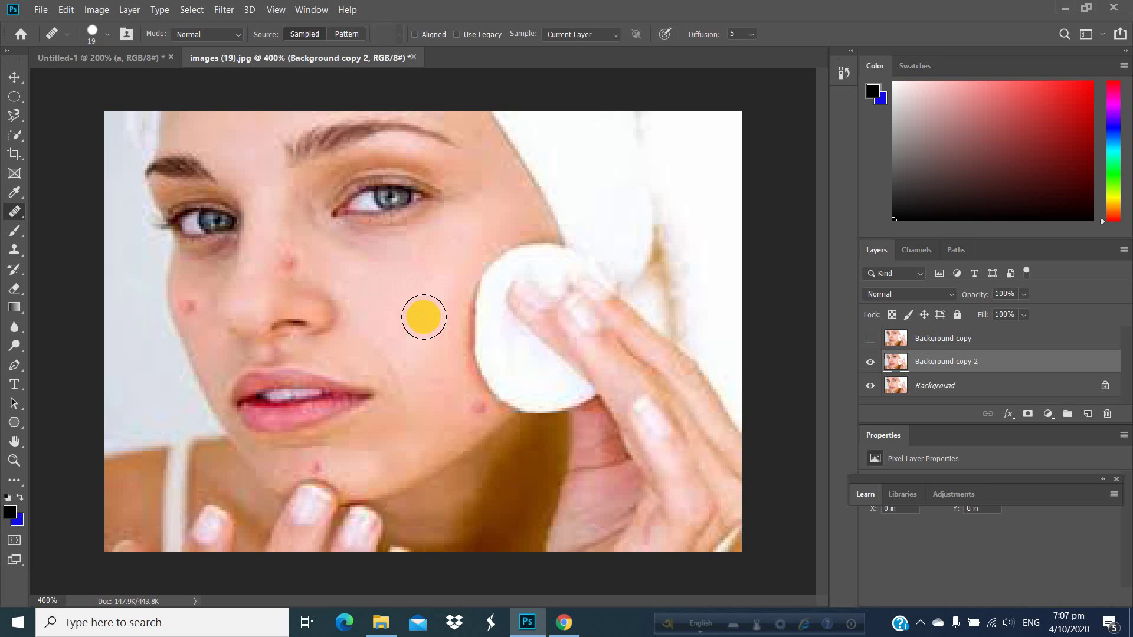
left_click(419, 317)
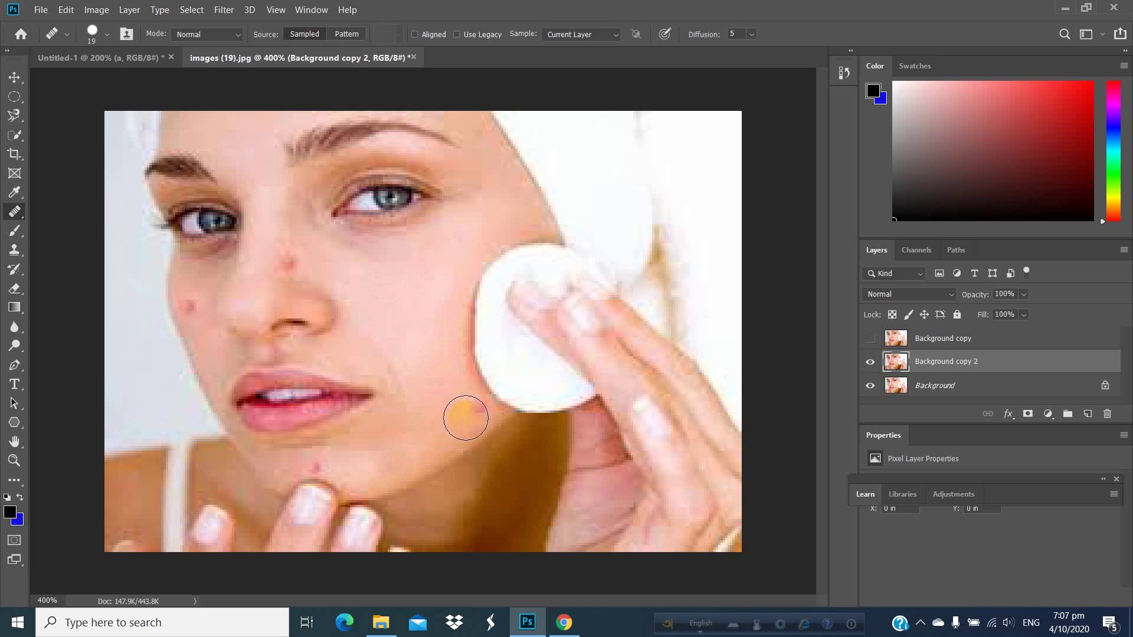
mouse_move(466, 418)
left_mouse_down()
mouse_move(350, 471)
mouse_move(429, 444)
left_mouse_up()
- Try to heal the chin blemish with the 19 px Healing Brush, sampling nearby skin
left_click(347, 469, "alt")
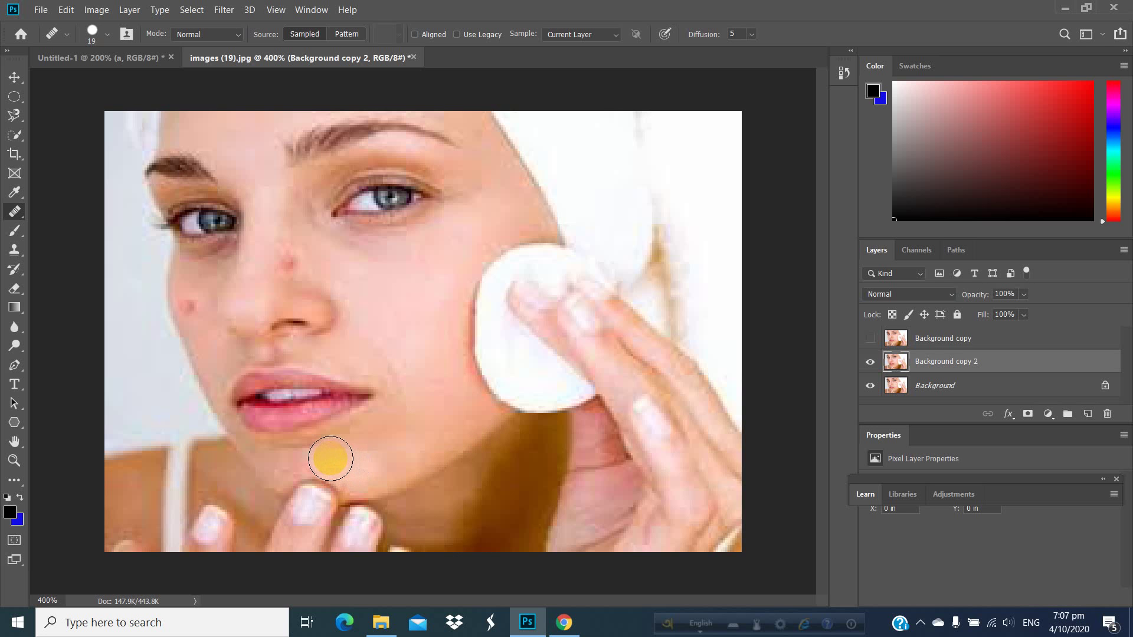
left_click(328, 458)
mouse_move(369, 458)
left_mouse_down()
mouse_move(303, 431)
mouse_move(318, 460)
mouse_move(374, 462)
mouse_move(303, 439)
left_mouse_up()
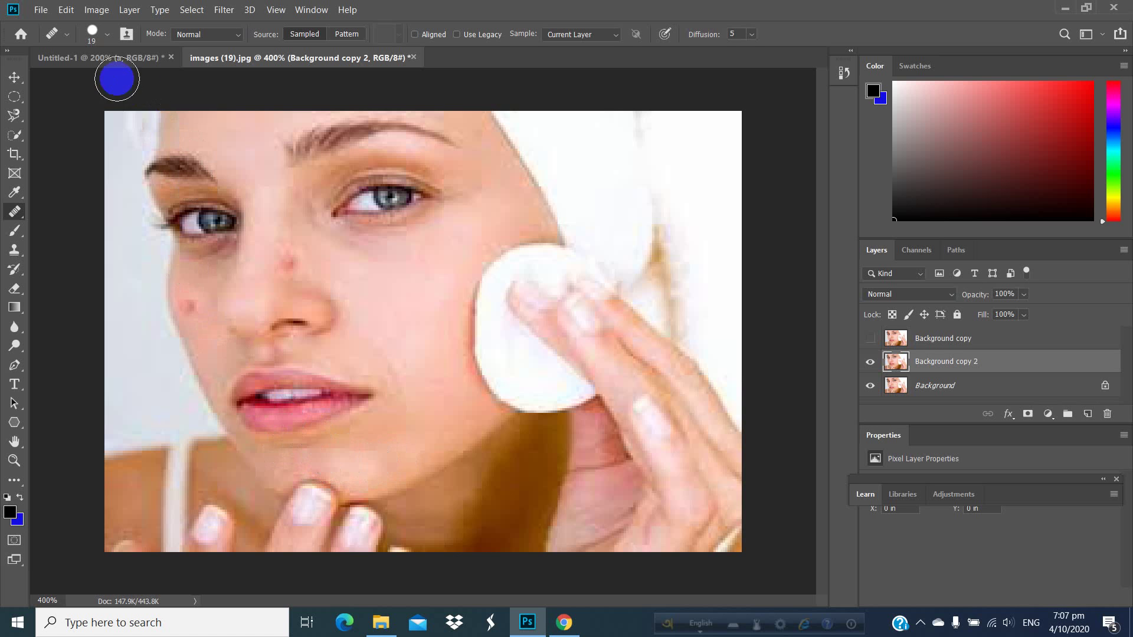
- Set the Healing Brush size to 13 px and heal the chin and nose blemishes with sampled nearby skin
left_click(106, 38)
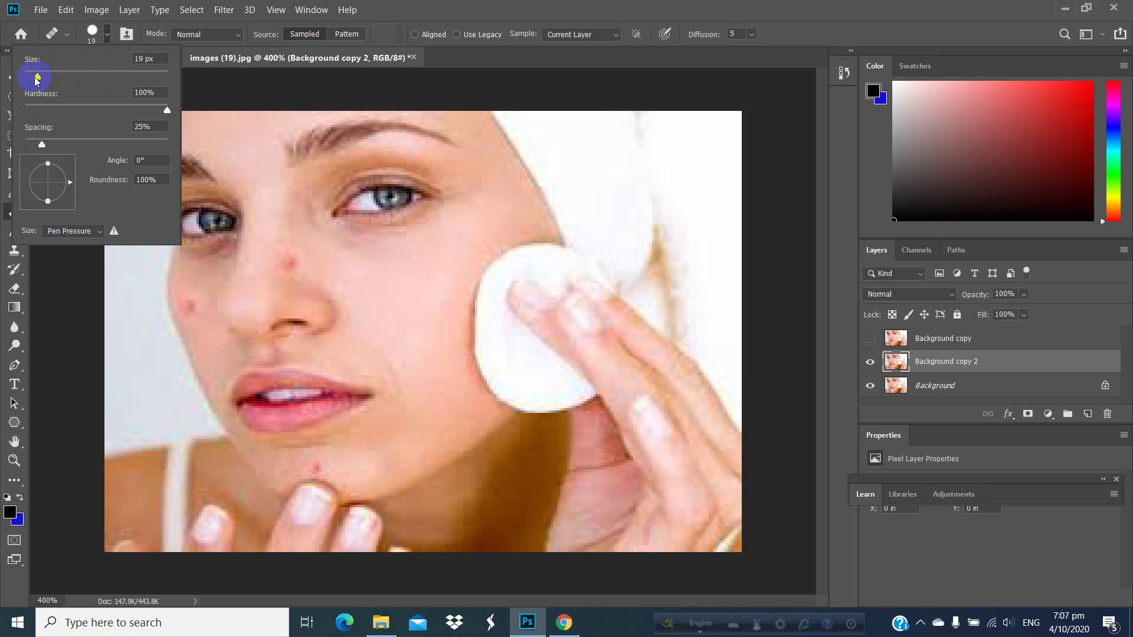
left_click_drag(34, 77, 34, 77)
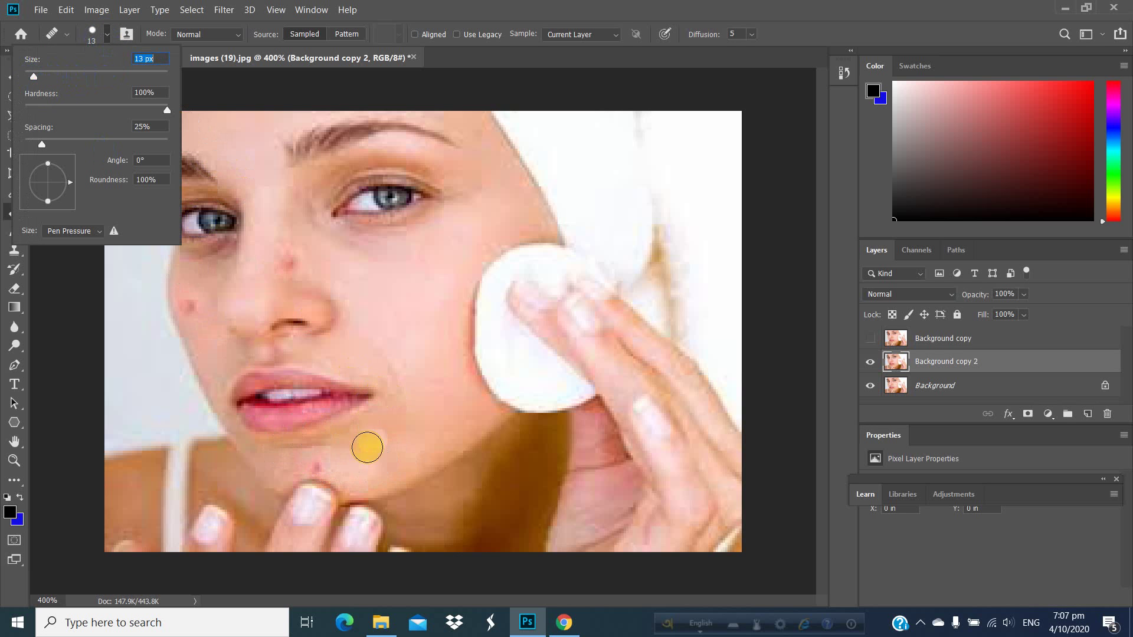
left_click(351, 467)
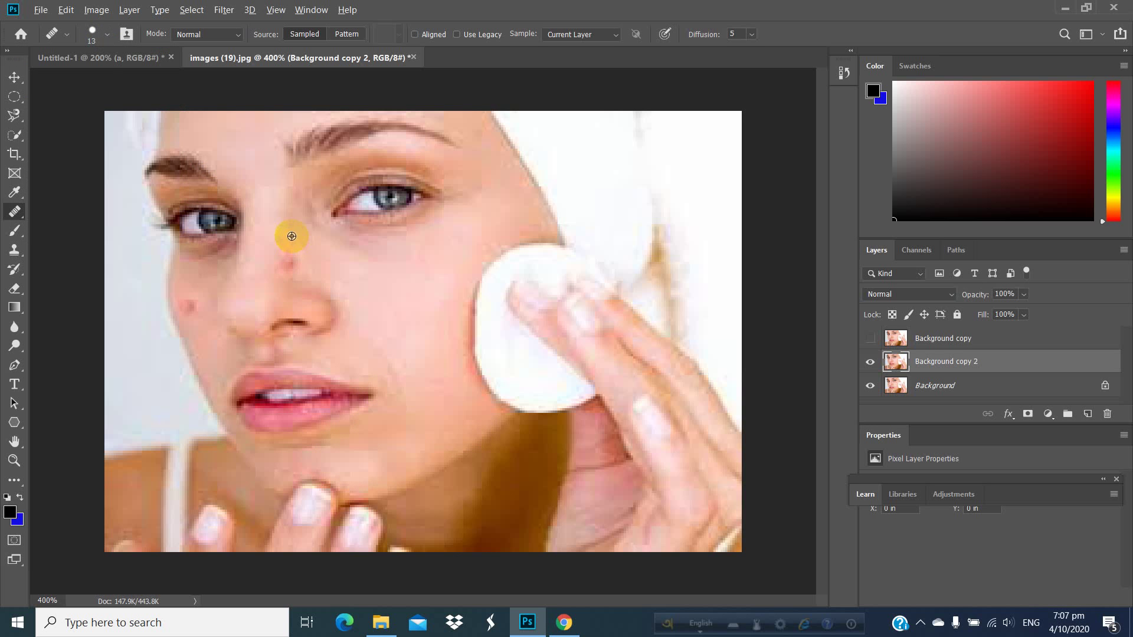
left_click(291, 255)
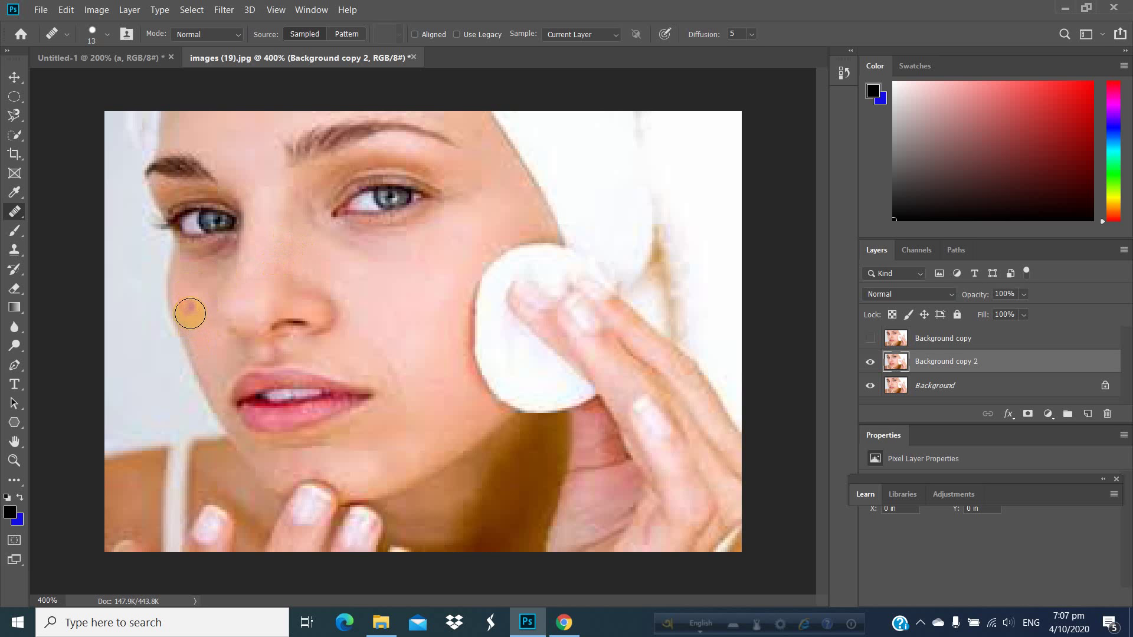
- Try to heal the far-cheek blemish with the 13 px brush, and undo the stroke
left_click(190, 312)
key("alt")
key("alt")
key("ctrl+z")
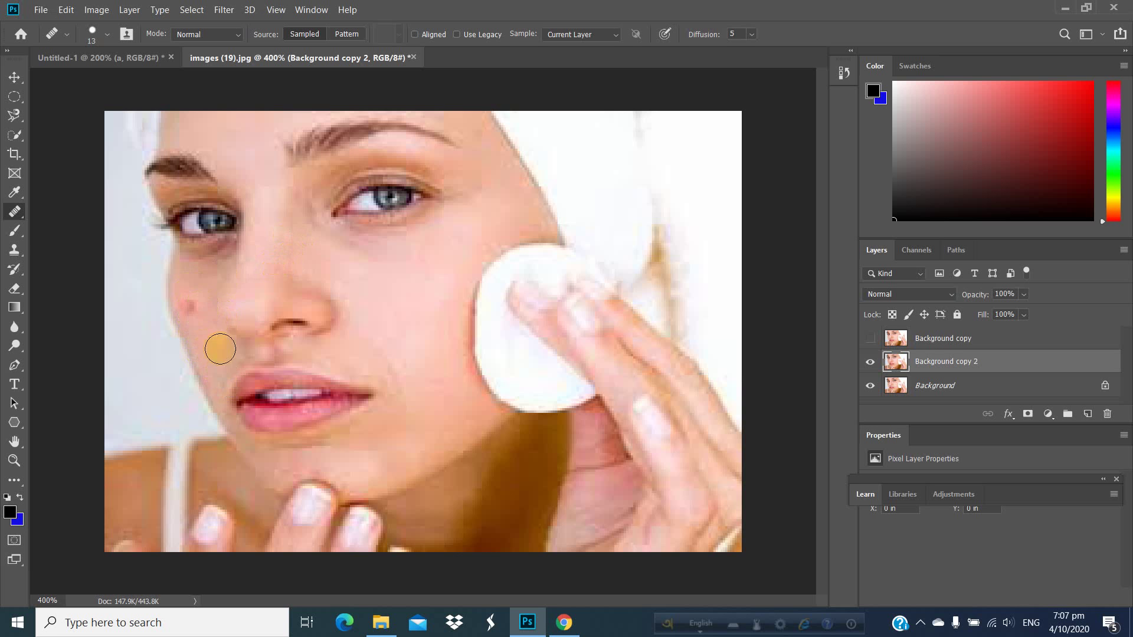
- Set the Healing Brush size to 10 px and heal the remaining far-cheek blemish
left_click(101, 40)
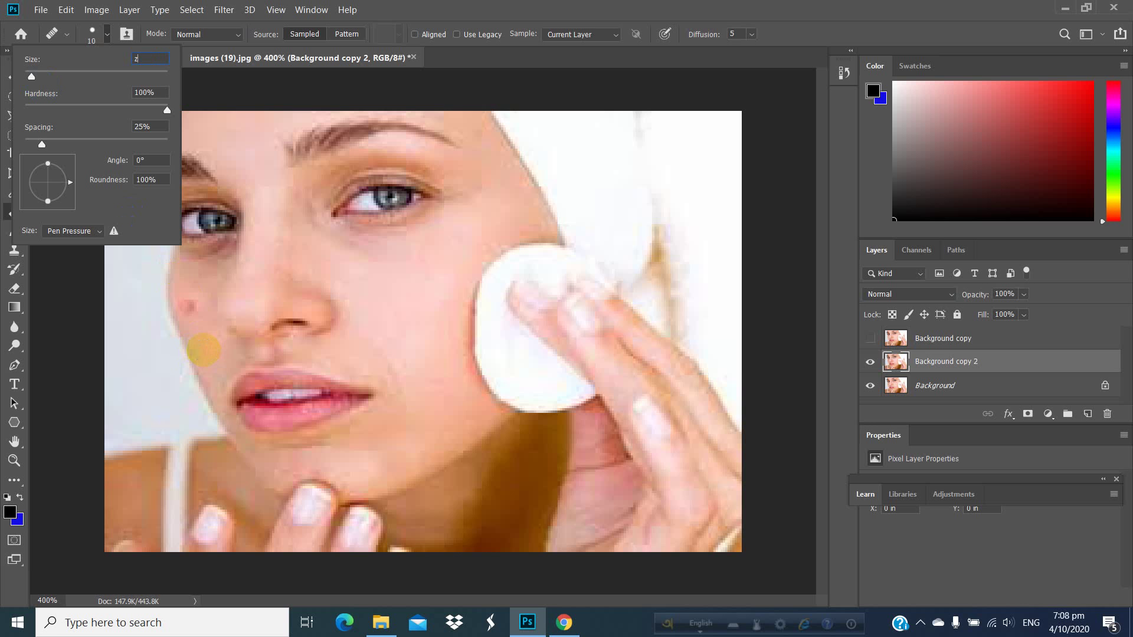
type("z")
key("Return")
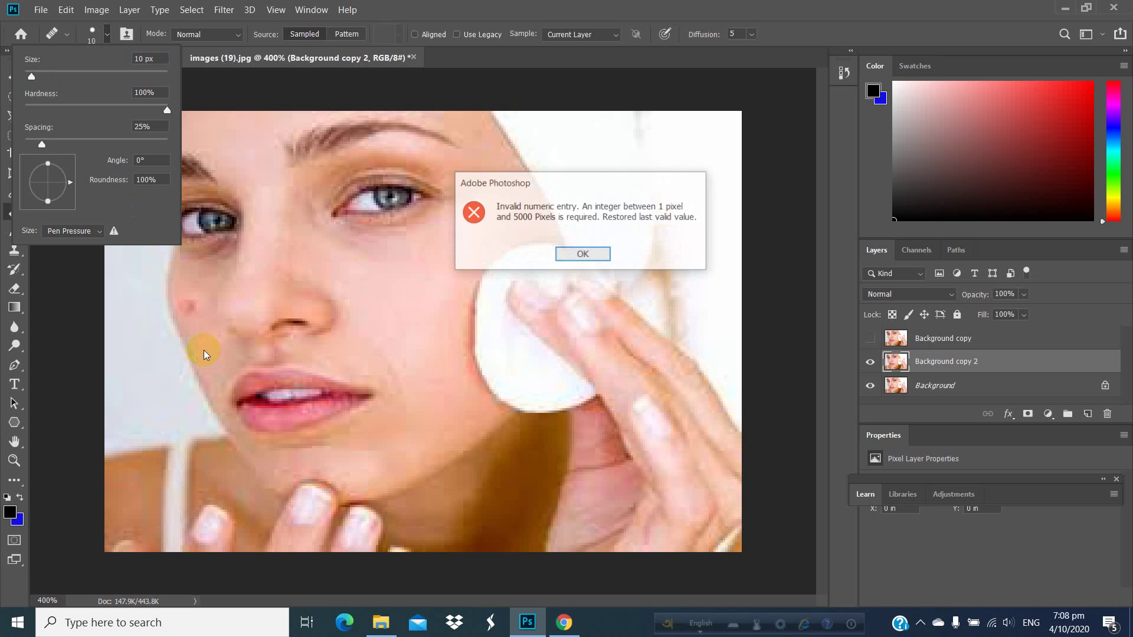
left_click(578, 255)
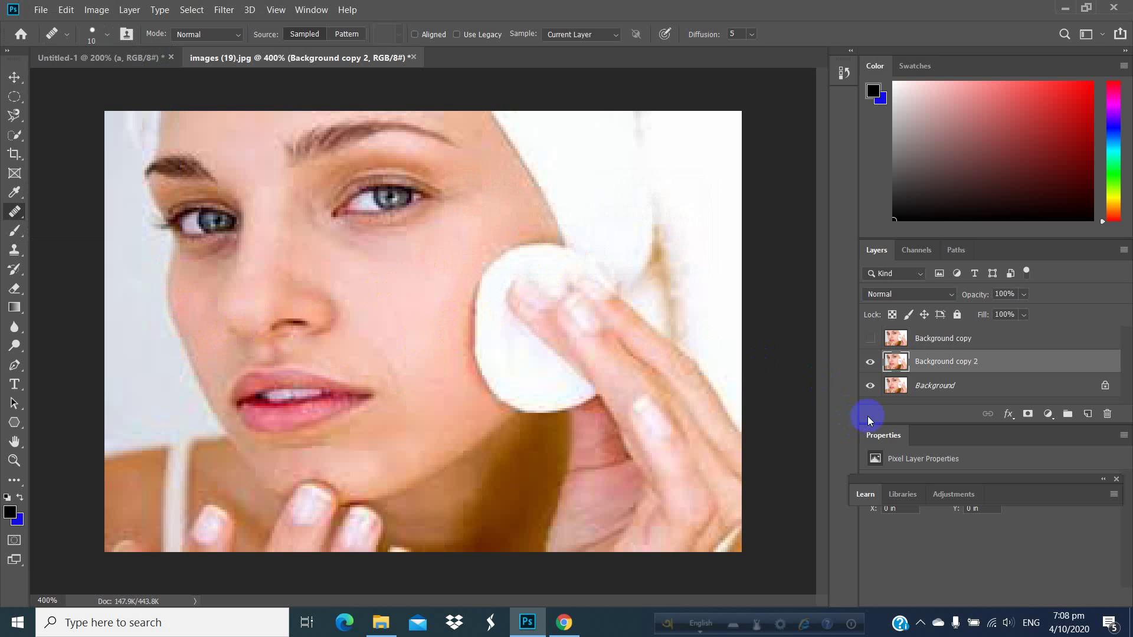
- Compare the healed face with the original by hiding and showing the Background copy 2 layer
left_click(870, 361)
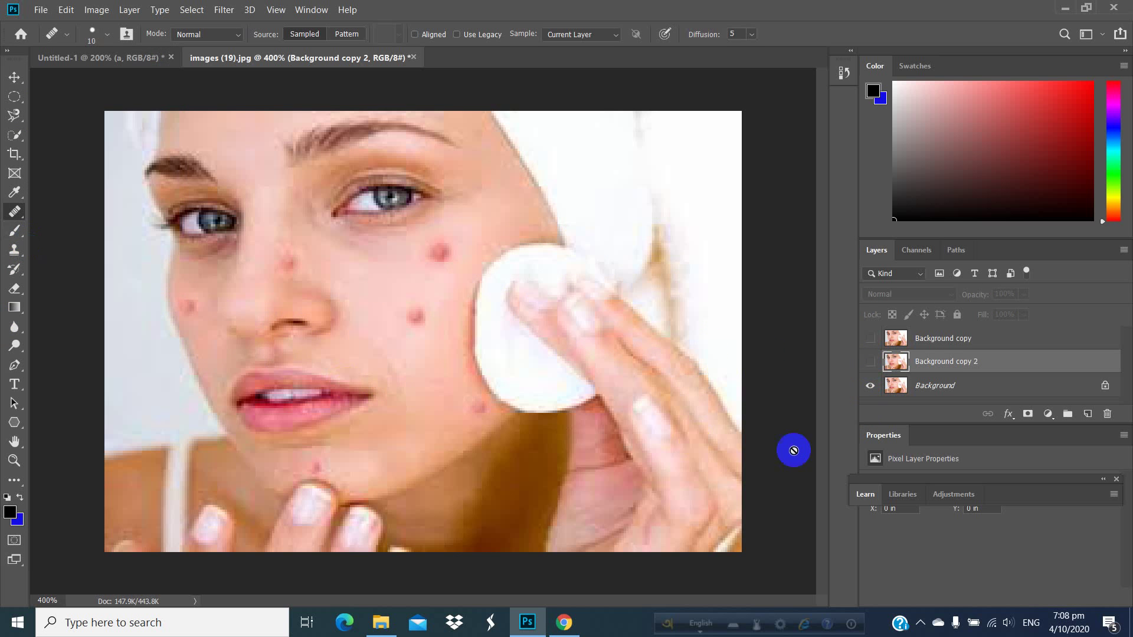
left_click(870, 361)
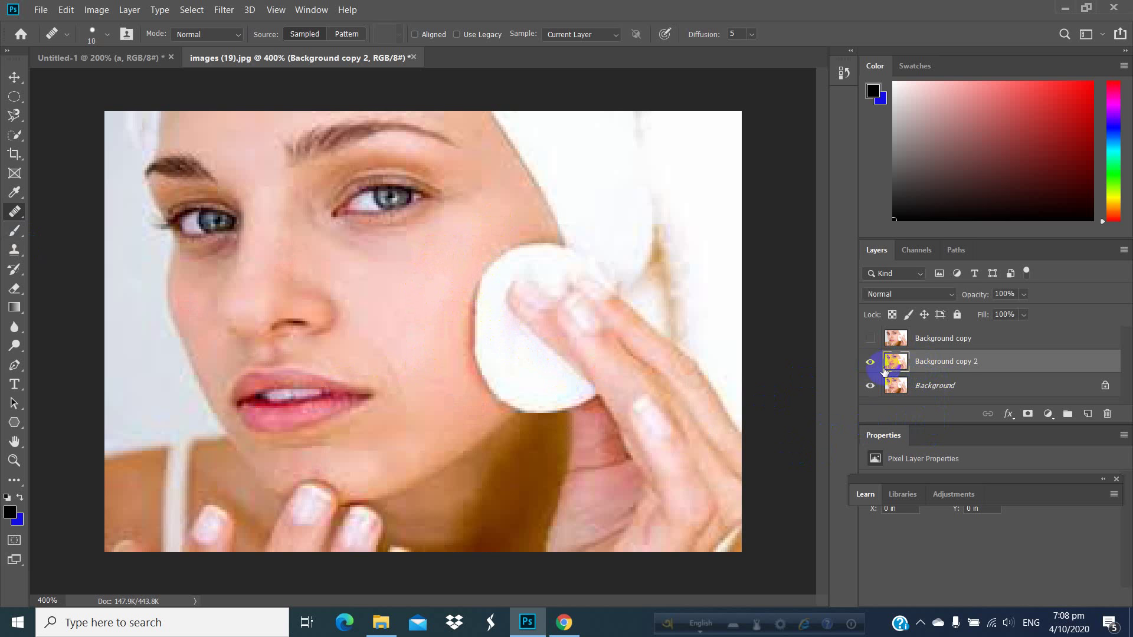
- Duplicate the Background layer again, hide Background copy 2 and switch to the Patch tool
left_click_drag(937, 387, 1089, 417)
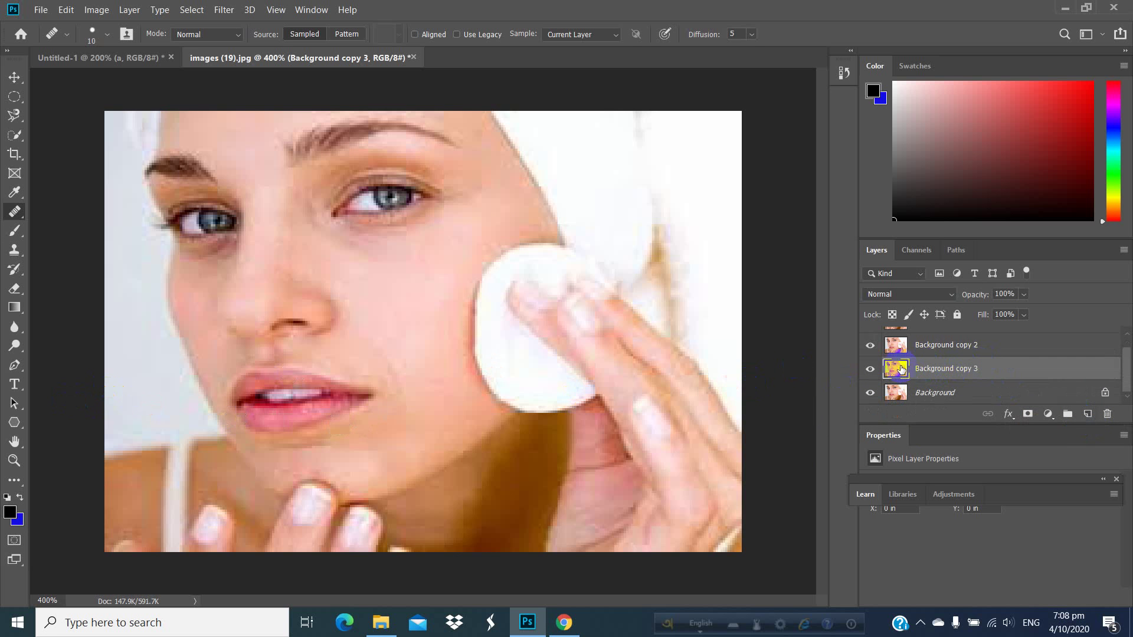
left_click(870, 344)
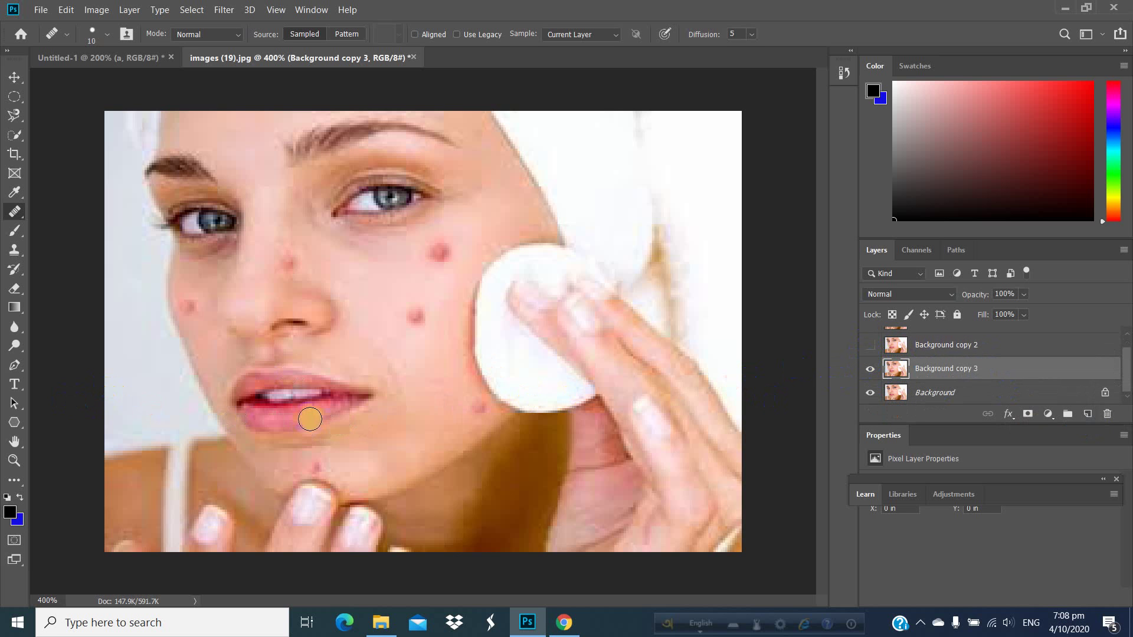
right_click(15, 211)
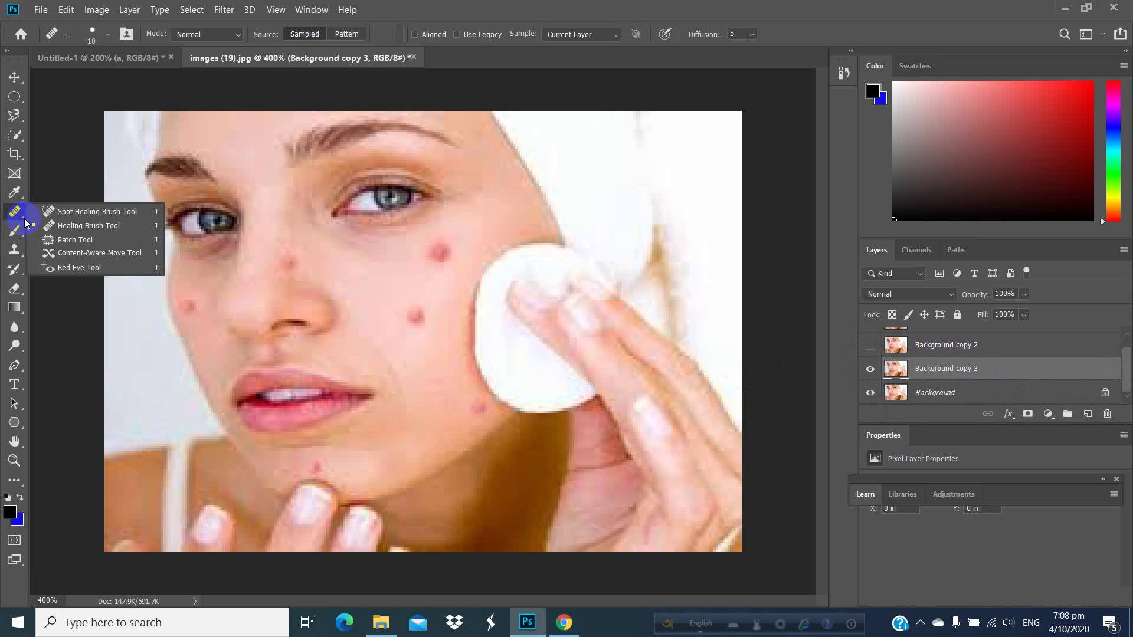
left_click(84, 242)
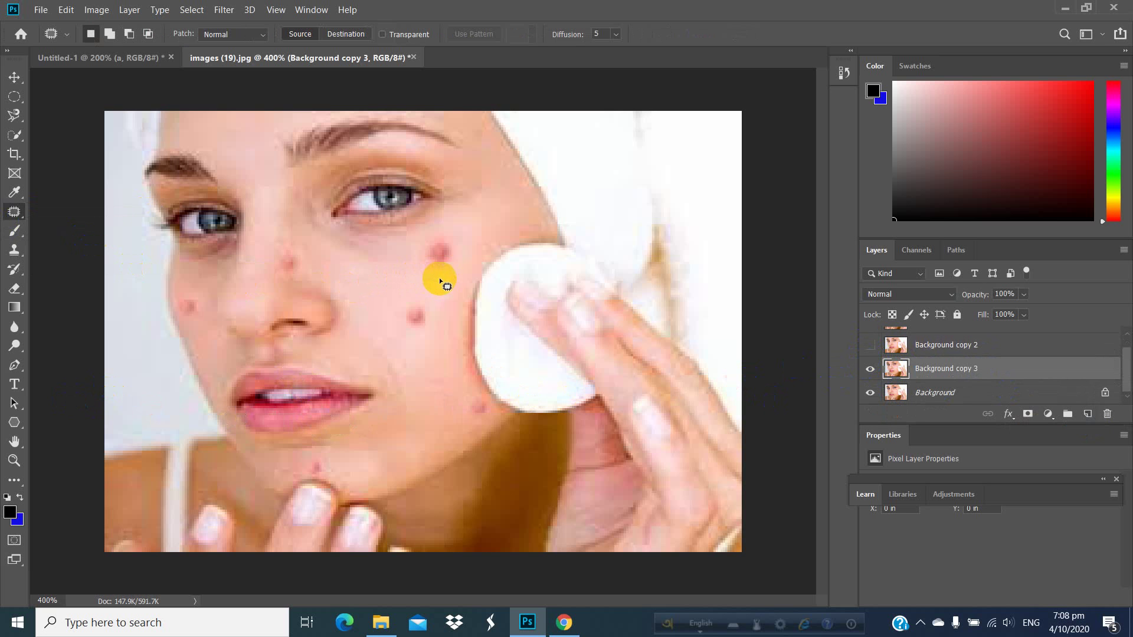
- Patch the two near-cheek blemishes on Background copy 3 by outlining each and moving the selection onto clear skin
mouse_move(438, 272)
left_mouse_down()
mouse_move(463, 251)
mouse_move(445, 234)
mouse_move(421, 241)
mouse_move(441, 270)
left_mouse_up()
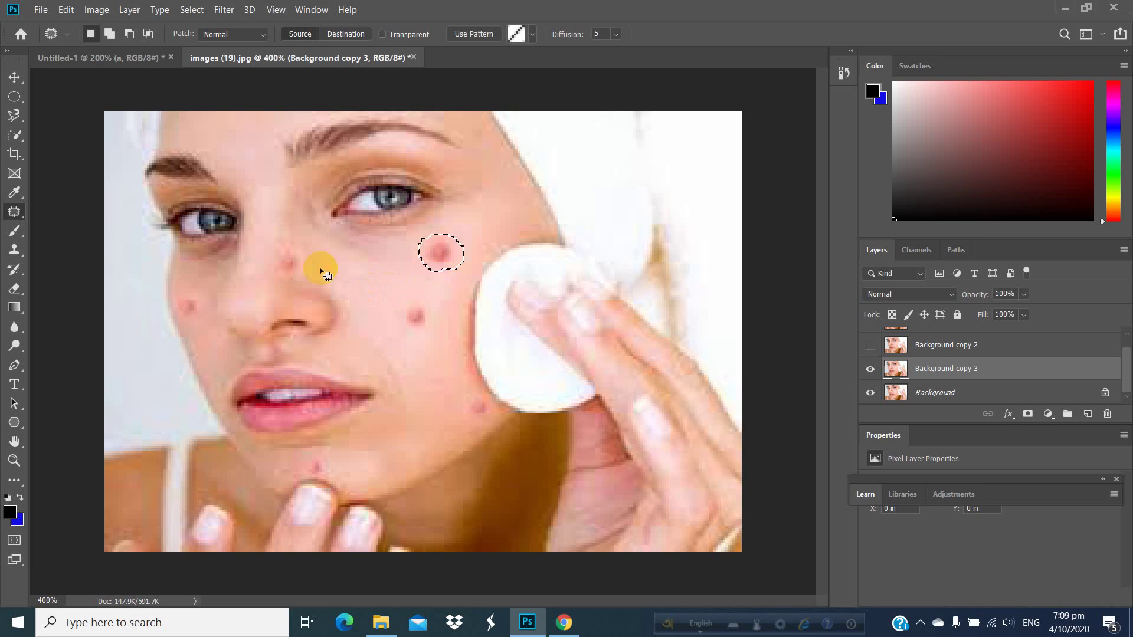
left_click_drag(454, 252, 488, 216)
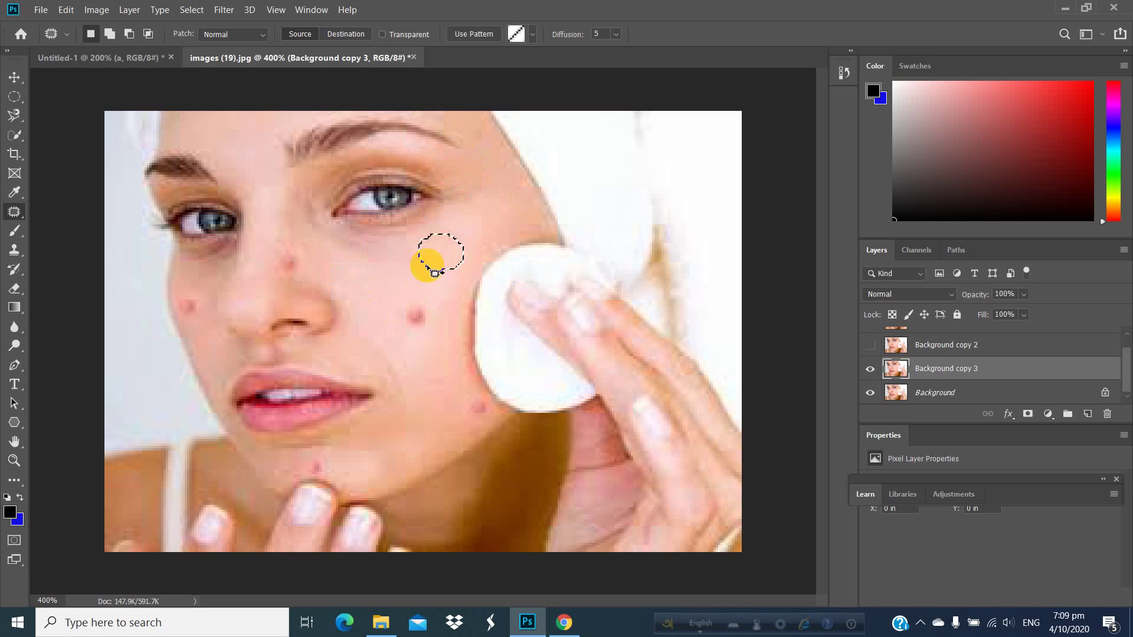
mouse_move(409, 301)
left_mouse_down()
mouse_move(435, 323)
mouse_move(416, 330)
mouse_move(401, 323)
mouse_move(413, 297)
mouse_move(380, 283)
left_mouse_up()
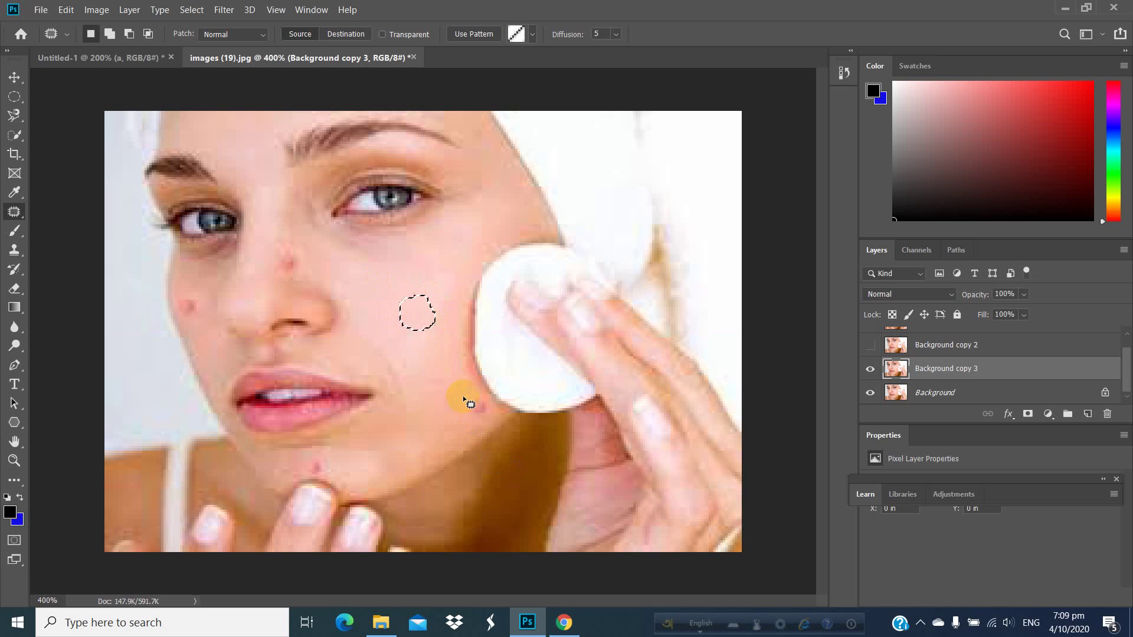
- Patch the jaw, chin, nose and far-cheek blemishes with nearby clear skin and clear the selection
mouse_move(464, 401)
left_mouse_down()
mouse_move(485, 391)
mouse_move(498, 416)
mouse_move(481, 422)
mouse_move(459, 407)
mouse_move(465, 389)
mouse_move(477, 397)
mouse_move(447, 426)
mouse_move(304, 458)
mouse_move(320, 478)
mouse_move(323, 458)
mouse_move(304, 458)
mouse_move(355, 465)
left_mouse_up()
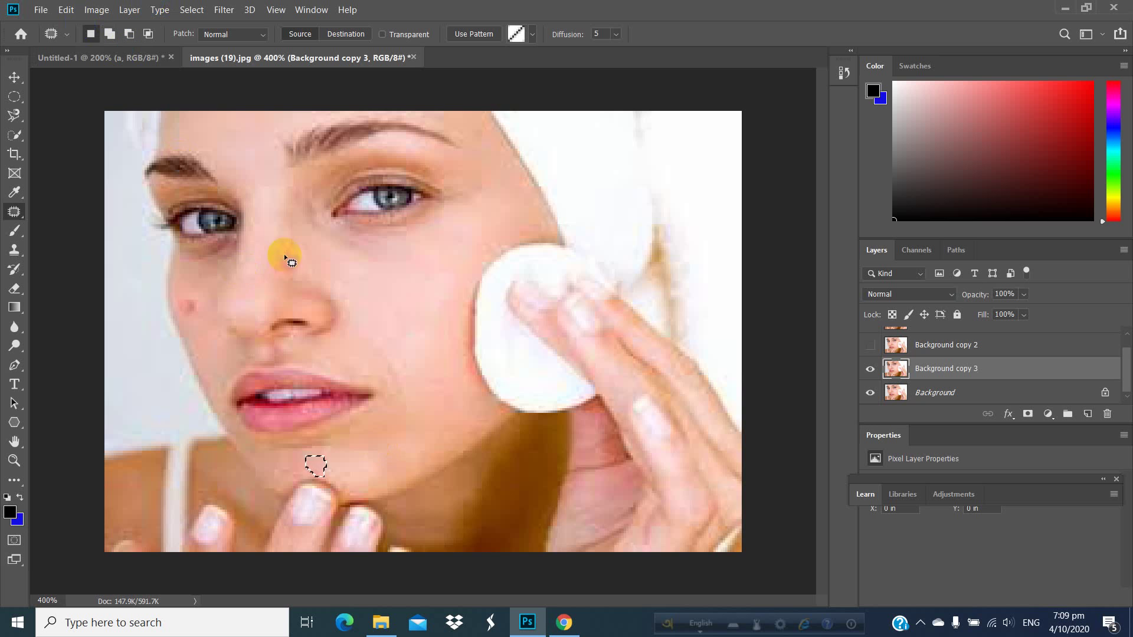
mouse_move(281, 251)
left_mouse_down()
mouse_move(295, 284)
mouse_move(299, 258)
mouse_move(282, 252)
left_mouse_up()
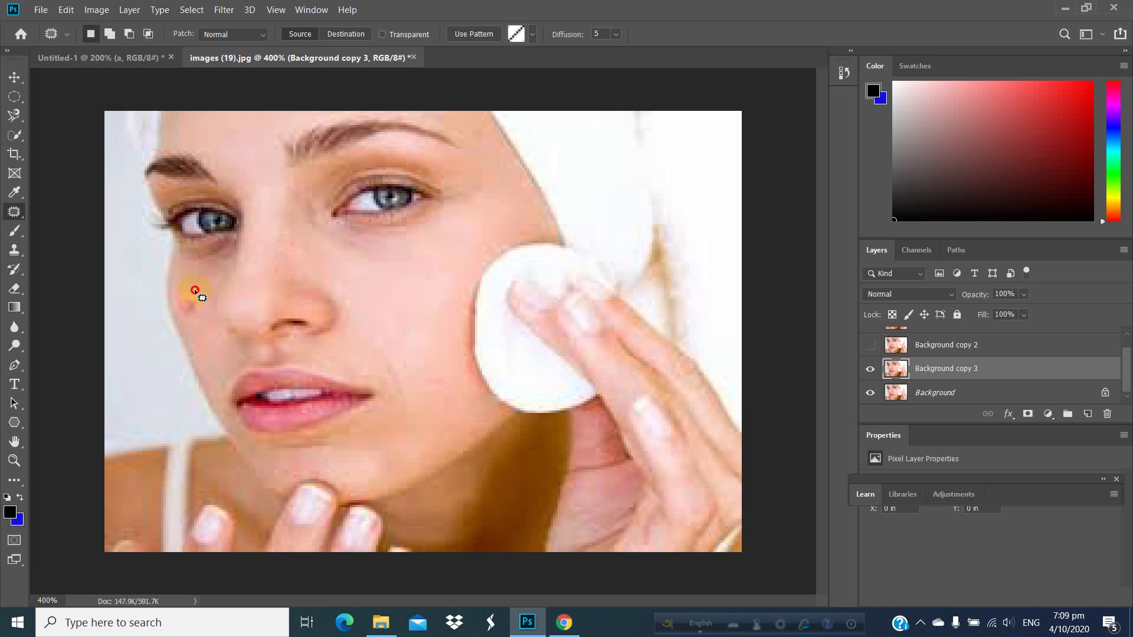
mouse_move(195, 291)
left_mouse_down()
mouse_move(195, 318)
mouse_move(202, 288)
mouse_move(203, 323)
left_mouse_up()
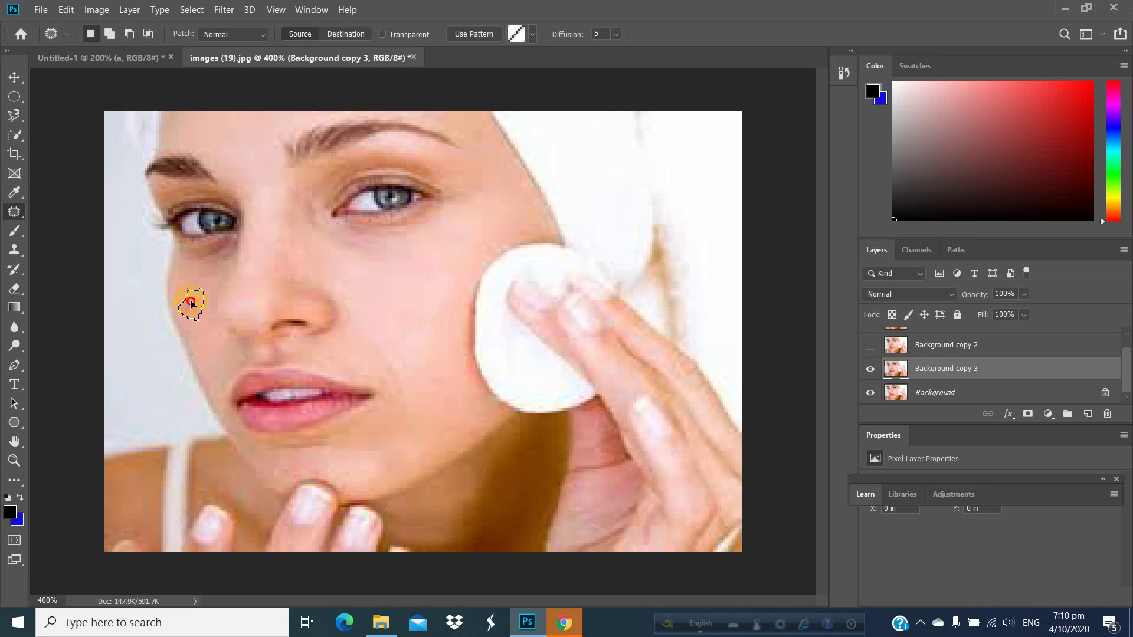
left_click_drag(189, 301, 211, 335)
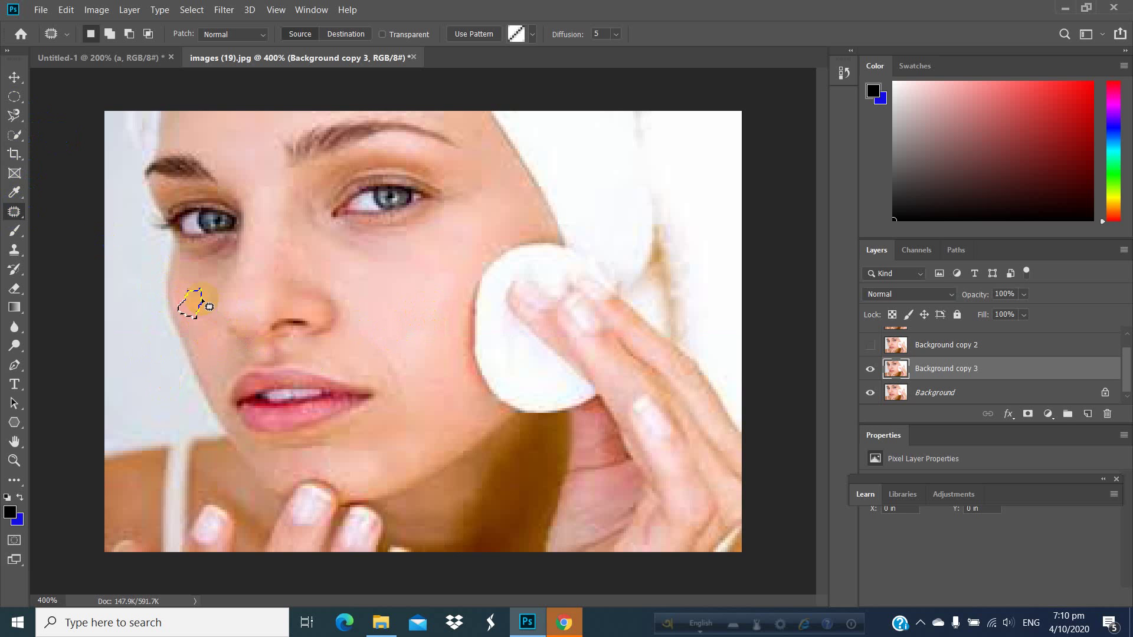
left_click(501, 205)
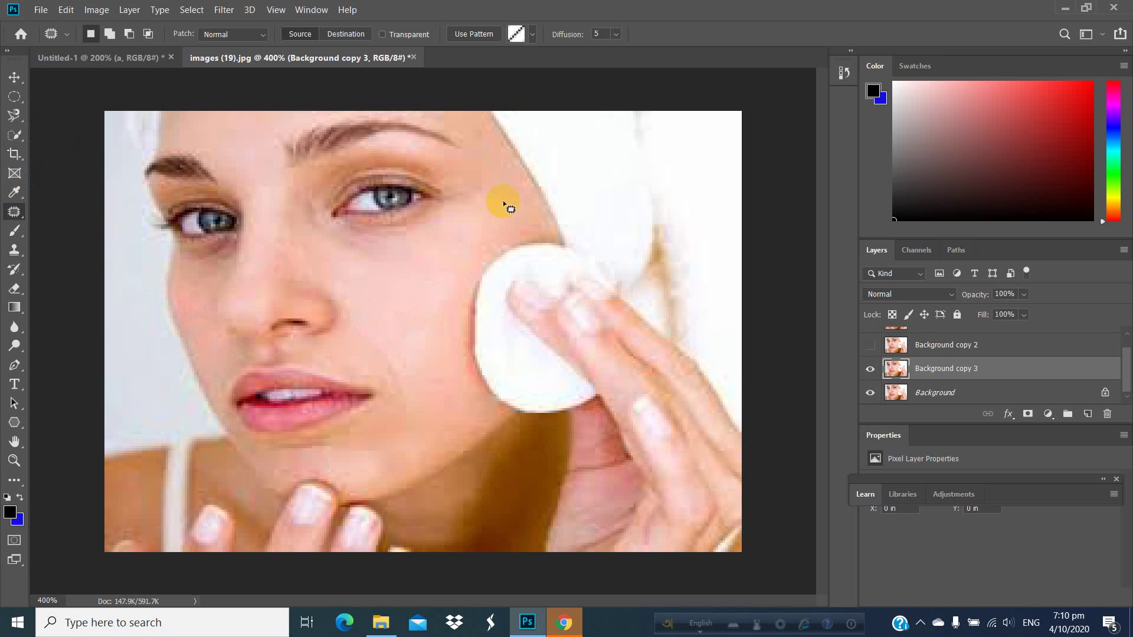
- Hide the Background copy 3 layer to view the original face
left_click(871, 368)
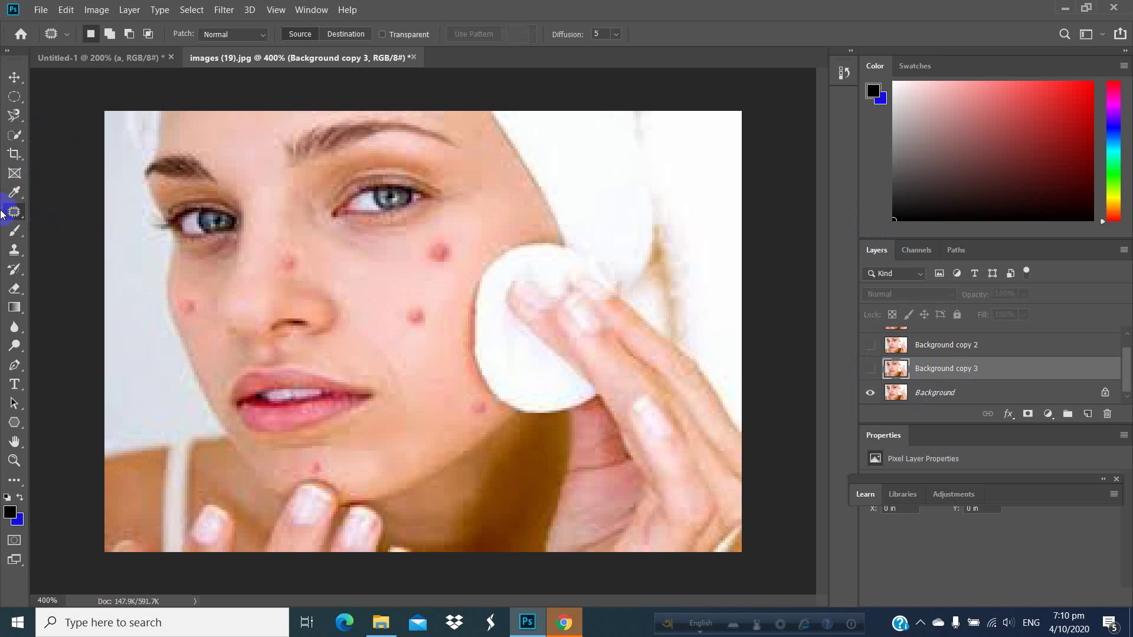
- Switch to the Content-Aware Move tool, hide Background copy 3 and duplicate the Background layer for a fresh working copy
left_click(872, 370)
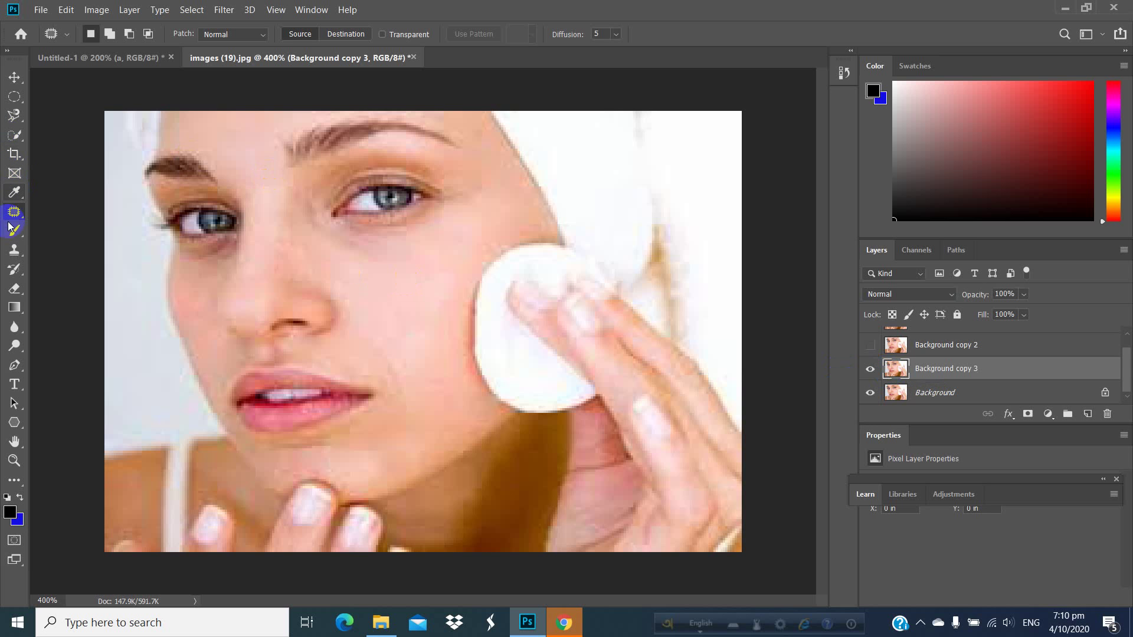
right_click(25, 216)
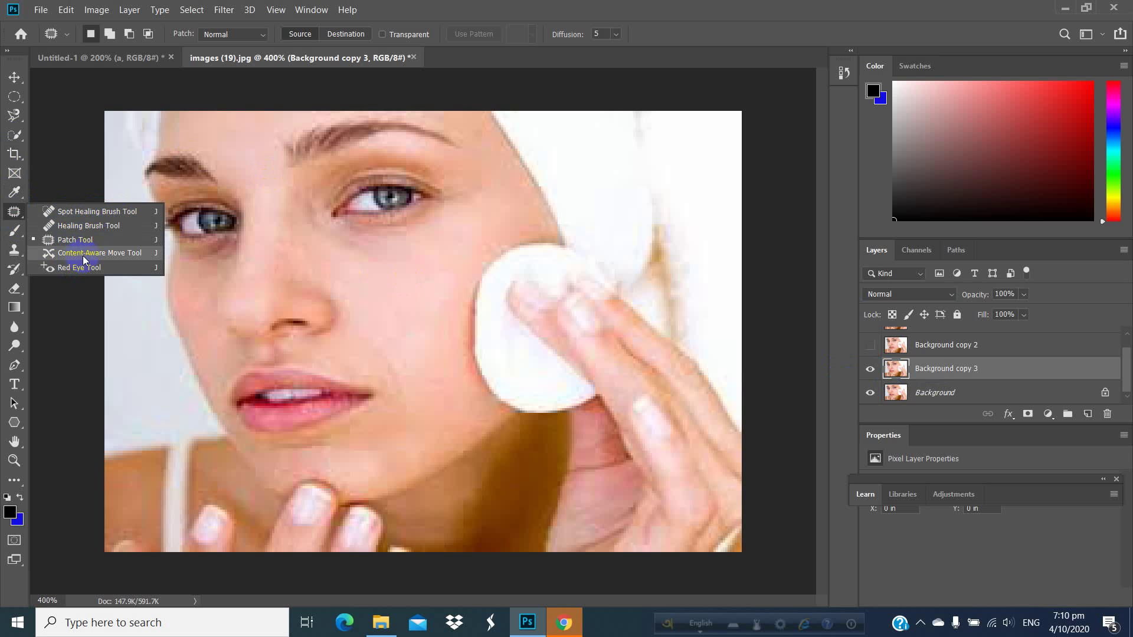
left_click(125, 254)
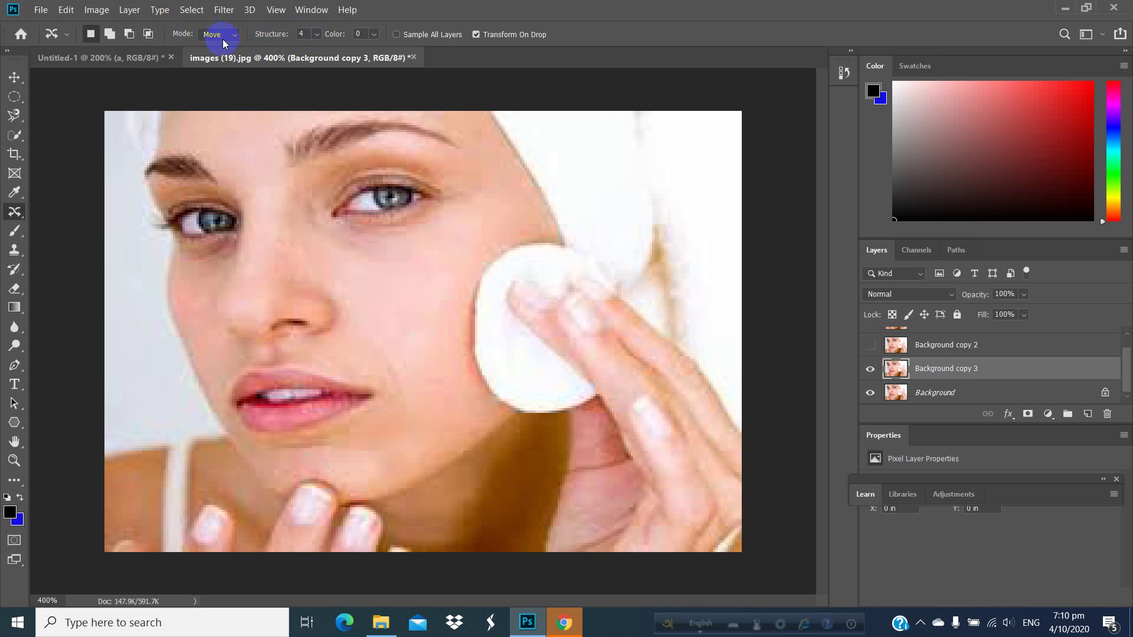
left_click(872, 371)
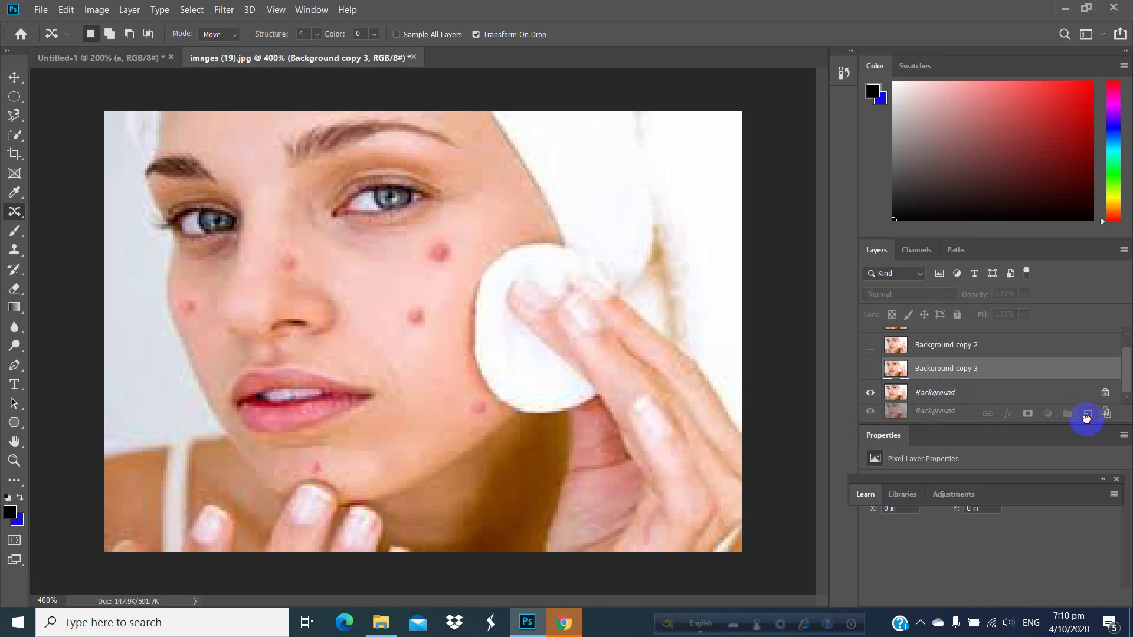
left_click(1091, 419)
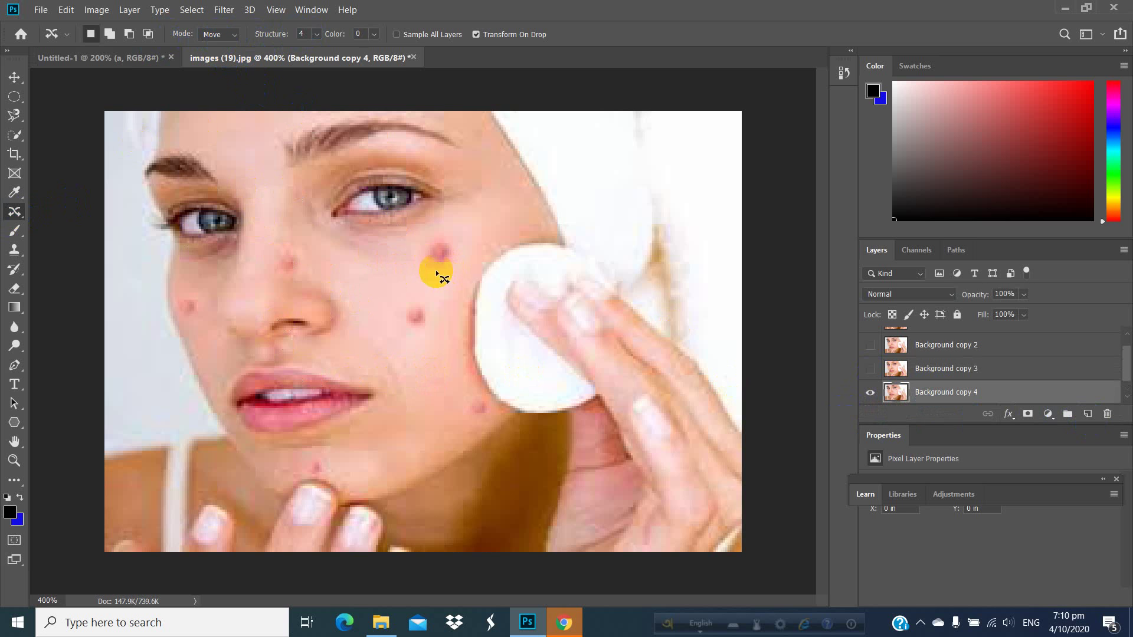
- Outline the upper near-cheek blemish on Background copy 4 and relocate it toward the temple in Move mode
mouse_move(423, 248)
left_mouse_down()
mouse_move(460, 246)
mouse_move(448, 270)
mouse_move(425, 265)
mouse_move(424, 244)
mouse_move(459, 243)
mouse_move(479, 216)
left_mouse_up()
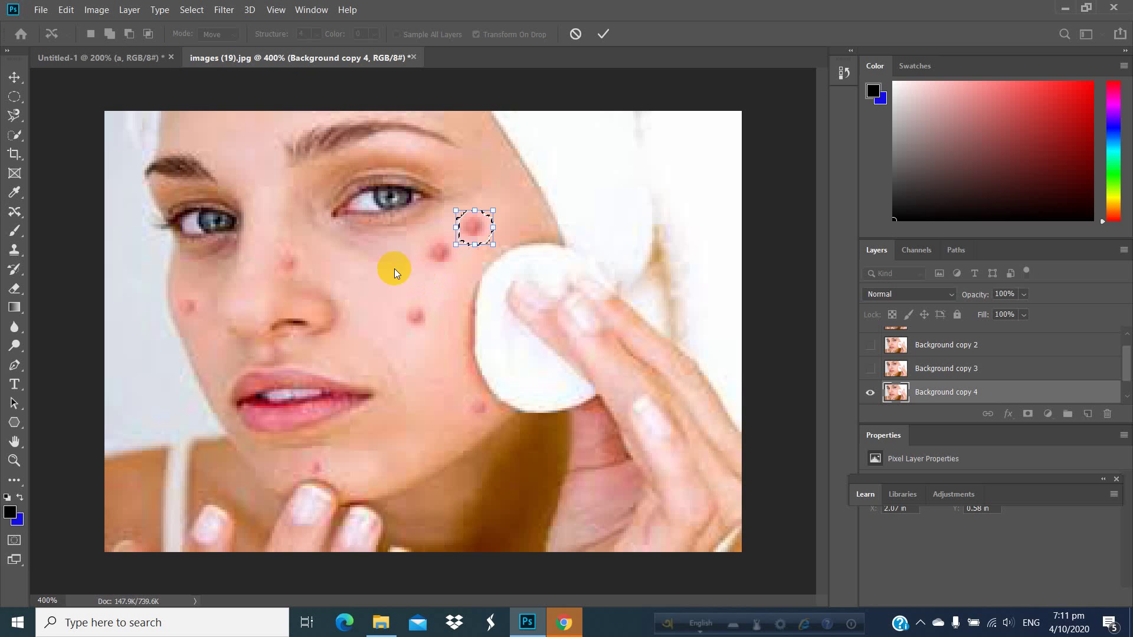
left_click(338, 191)
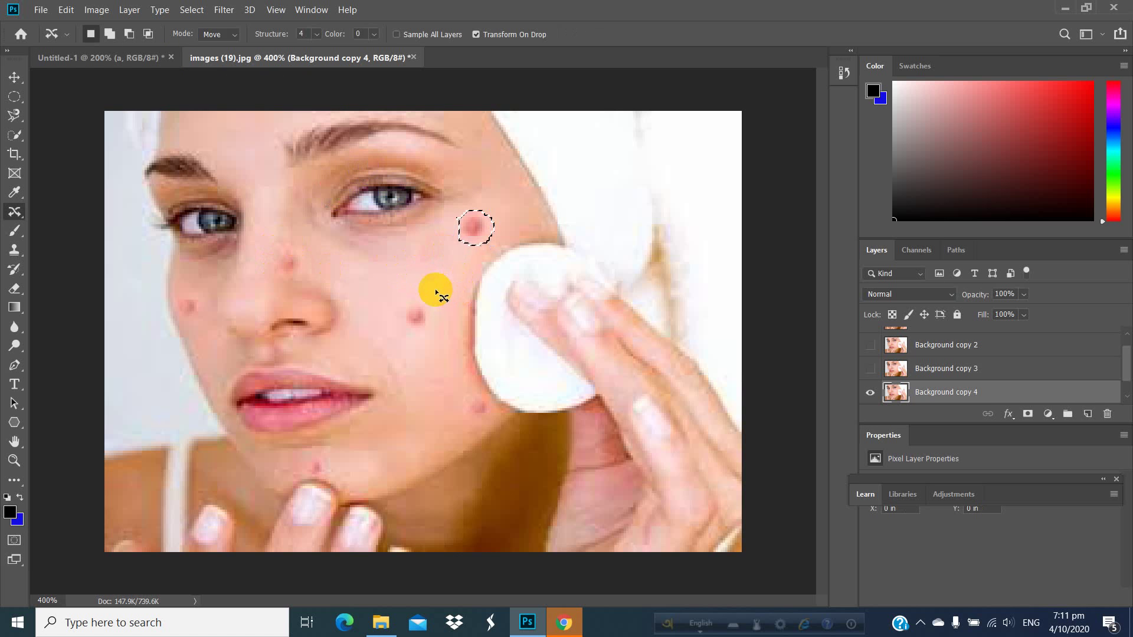
key("ctrl+z")
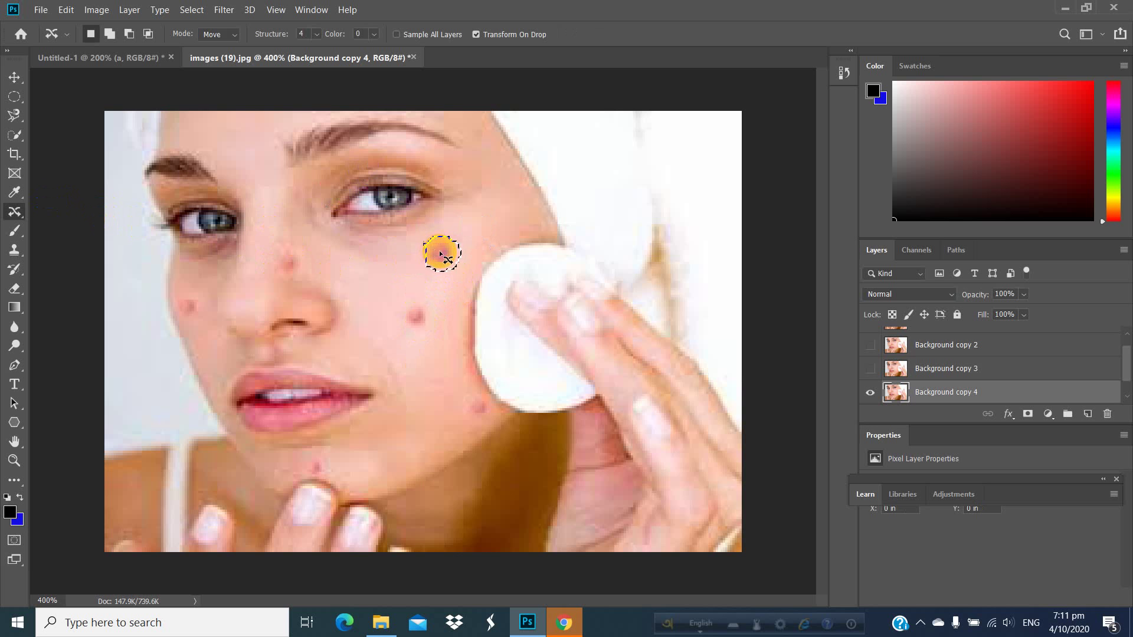
left_click_drag(440, 254, 484, 229)
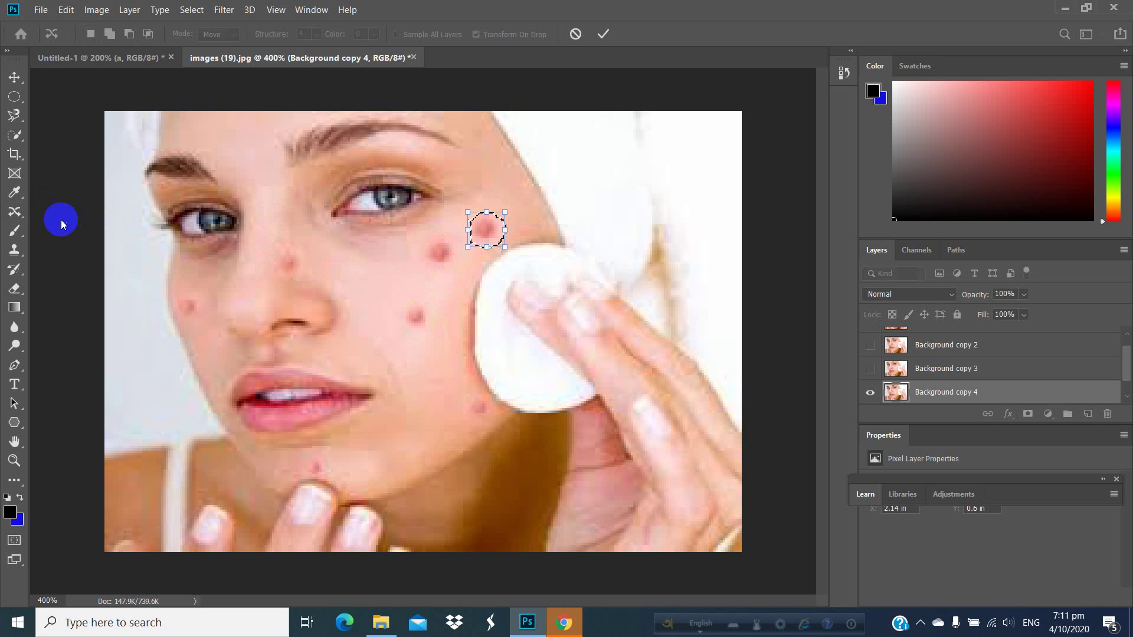
left_click(15, 222)
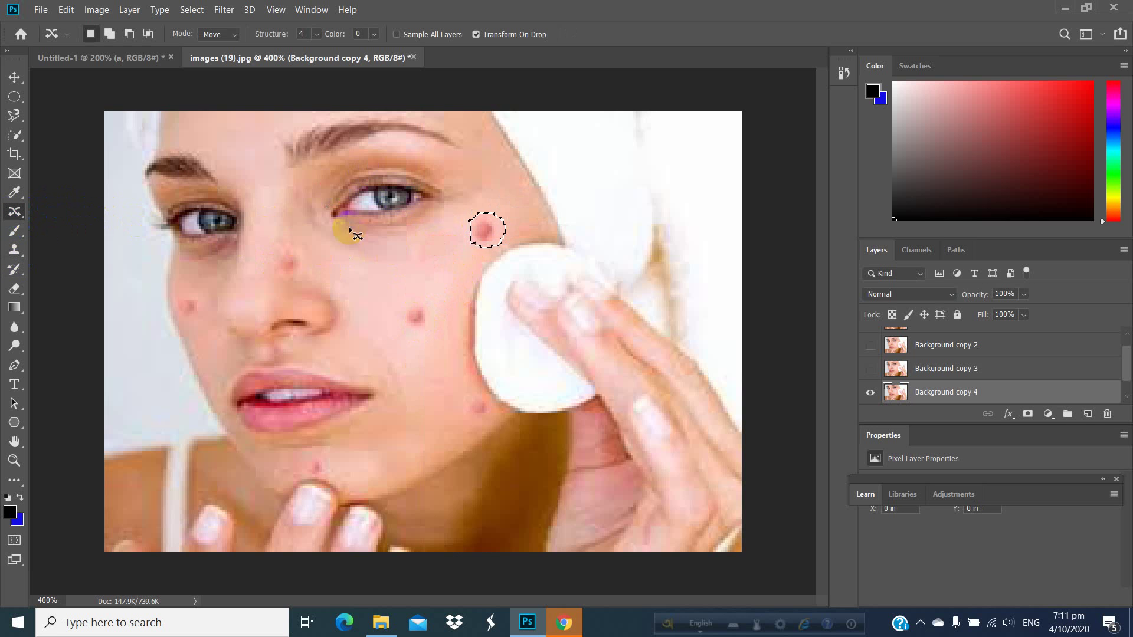
- Outline the lower near-cheek blemish and relocate it higher on the cheek, closer to the nose
mouse_move(412, 295)
left_mouse_down()
mouse_move(398, 321)
mouse_move(409, 334)
mouse_move(430, 331)
mouse_move(439, 319)
mouse_move(408, 294)
mouse_move(420, 322)
mouse_move(386, 281)
left_mouse_up()
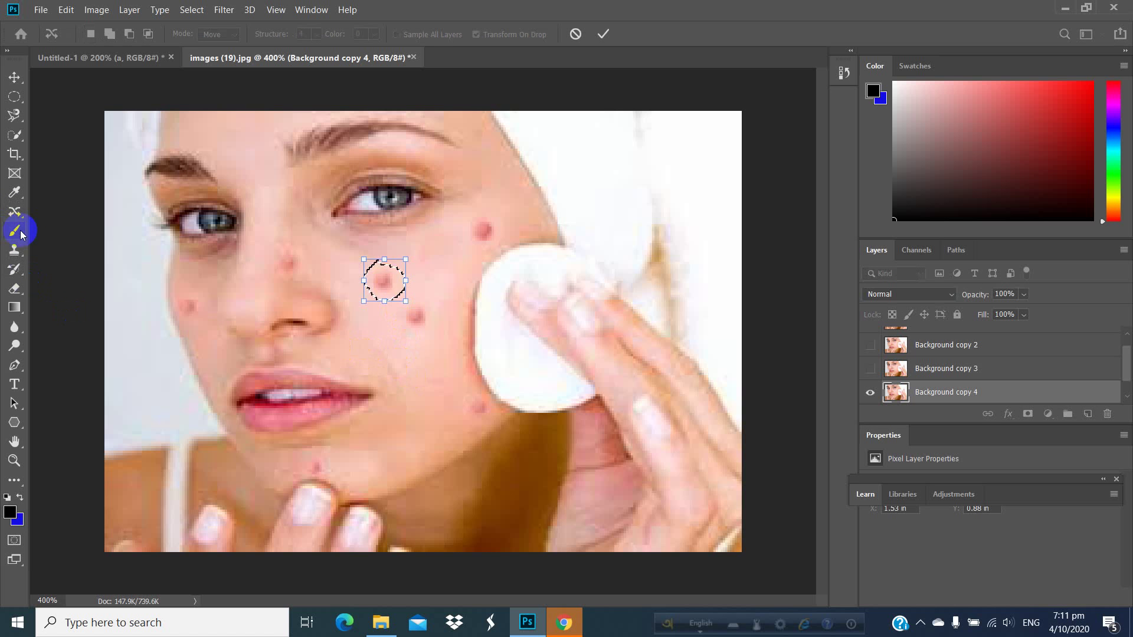
left_click(15, 211)
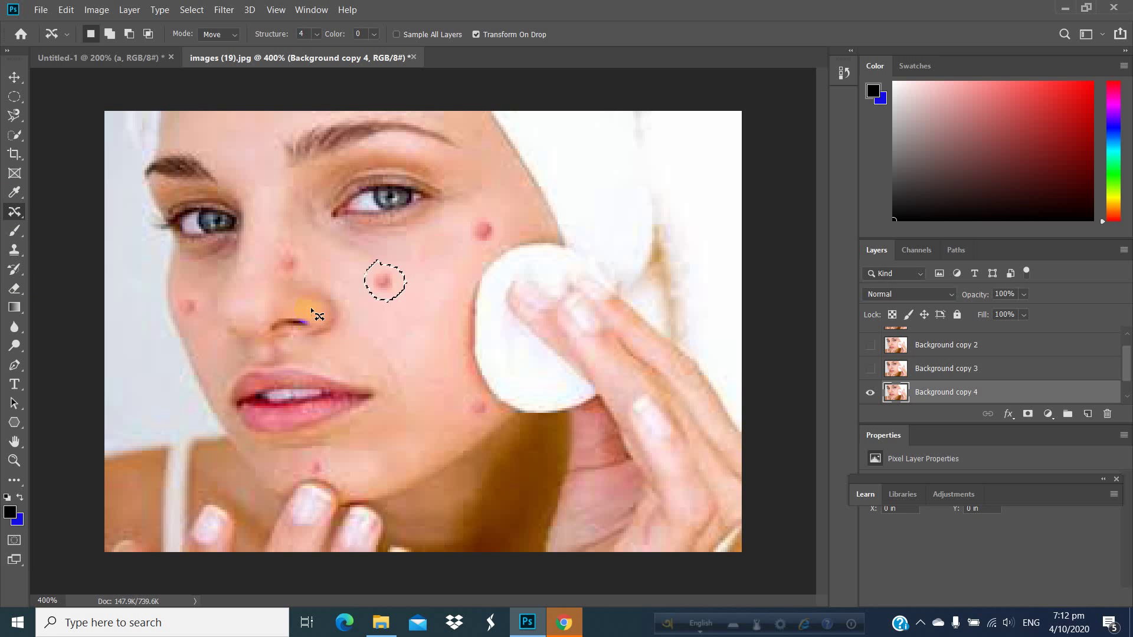
right_click(14, 213)
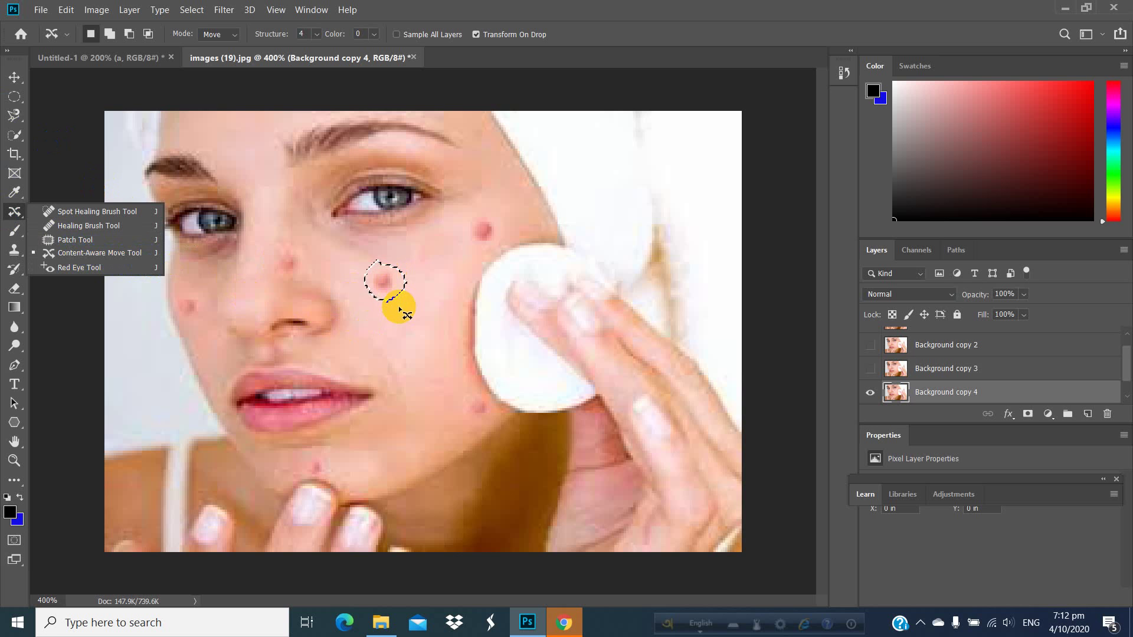
left_click_drag(406, 314, 394, 312)
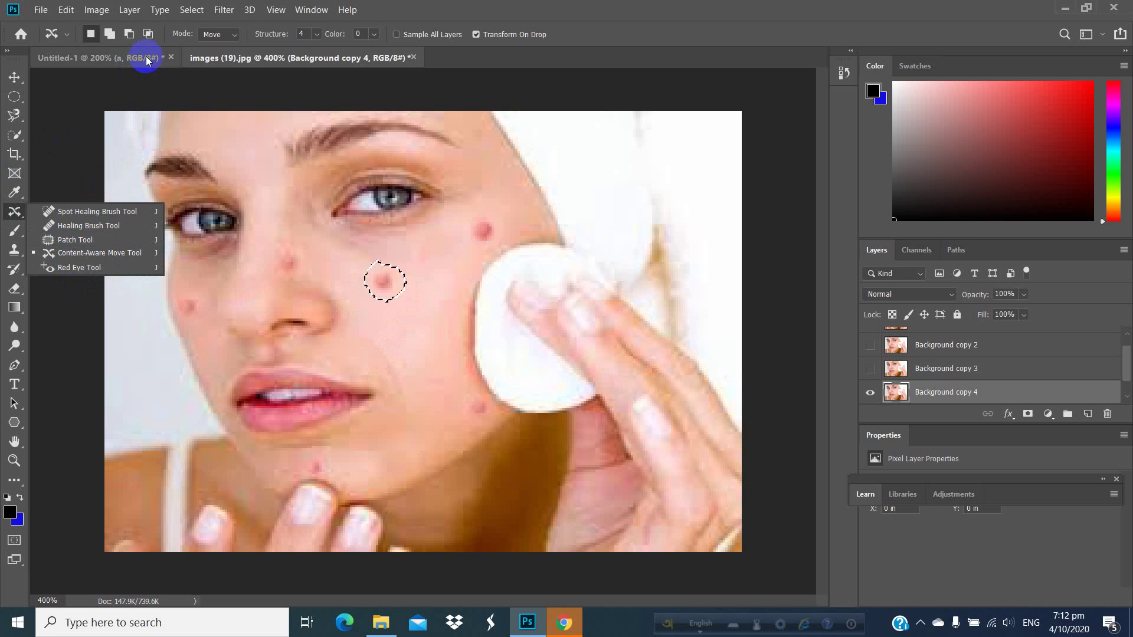
- Set the Content-Aware Move mode to Extend, copy the temple blemish onto the cheek below the near eye and clear the selection
left_click(224, 34)
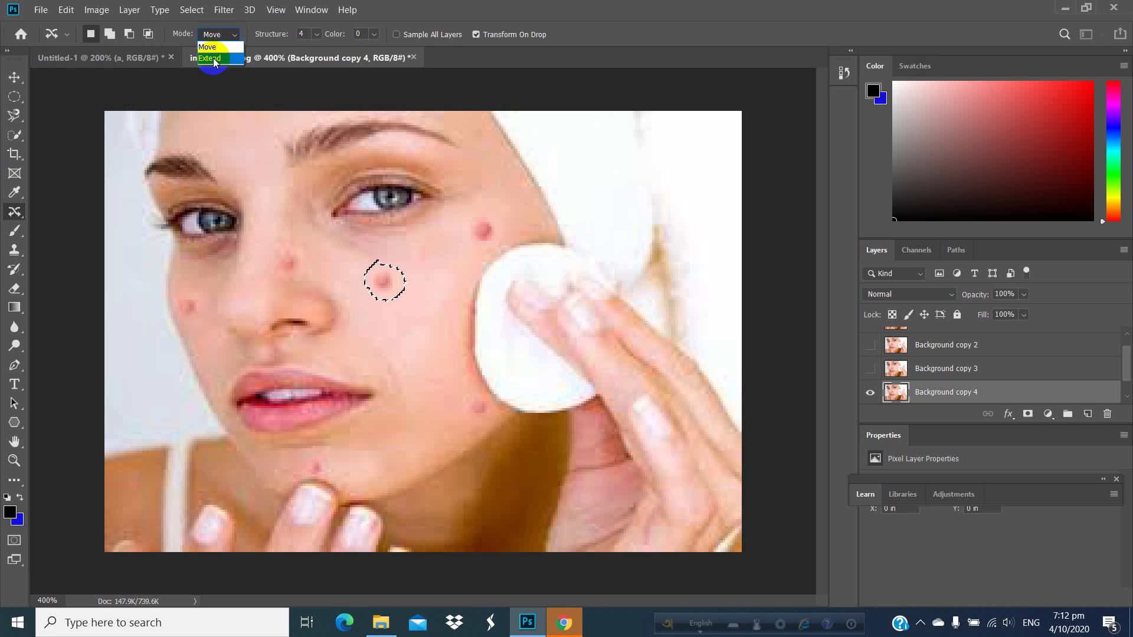
left_click(214, 59)
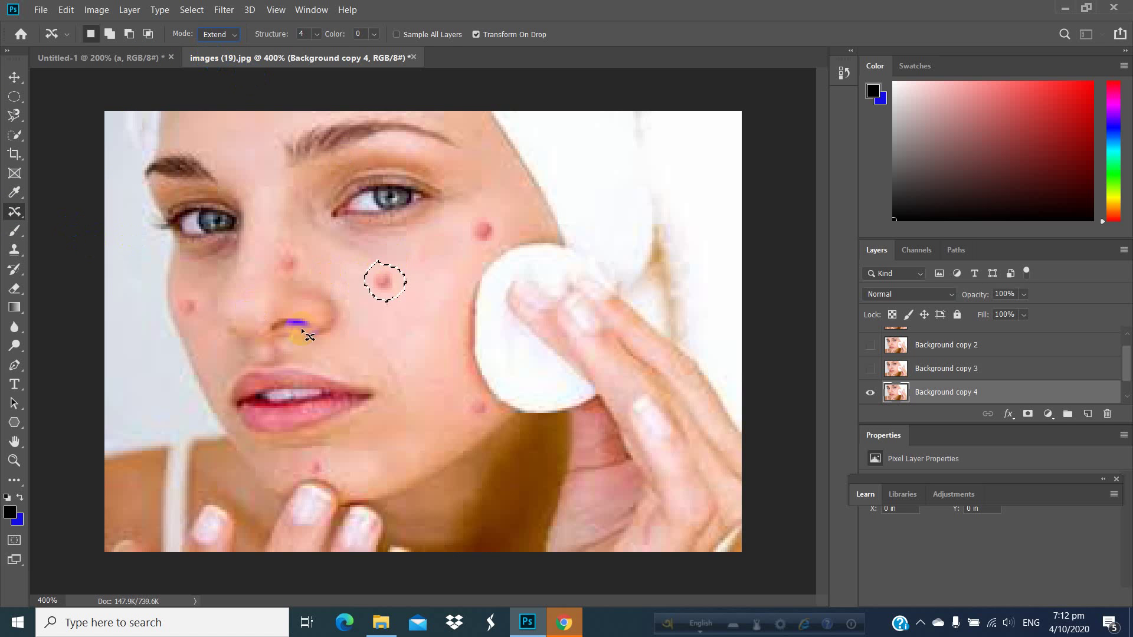
mouse_move(469, 222)
left_mouse_down()
mouse_move(499, 228)
mouse_move(501, 240)
mouse_move(469, 243)
mouse_move(472, 215)
mouse_move(483, 226)
mouse_move(430, 244)
left_mouse_up()
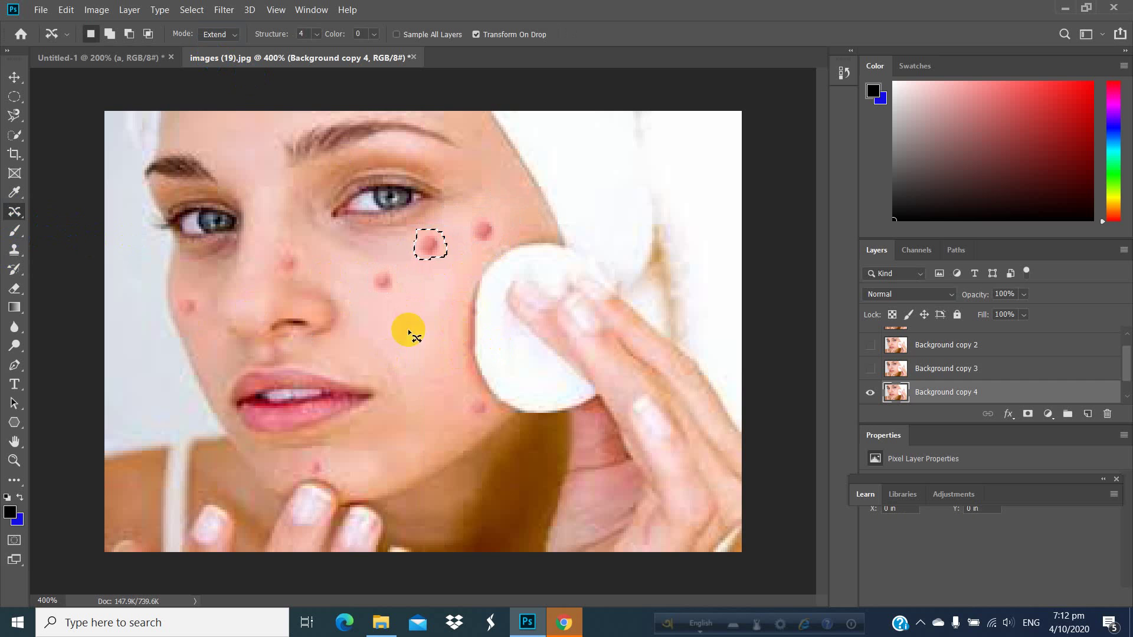
key("Return")
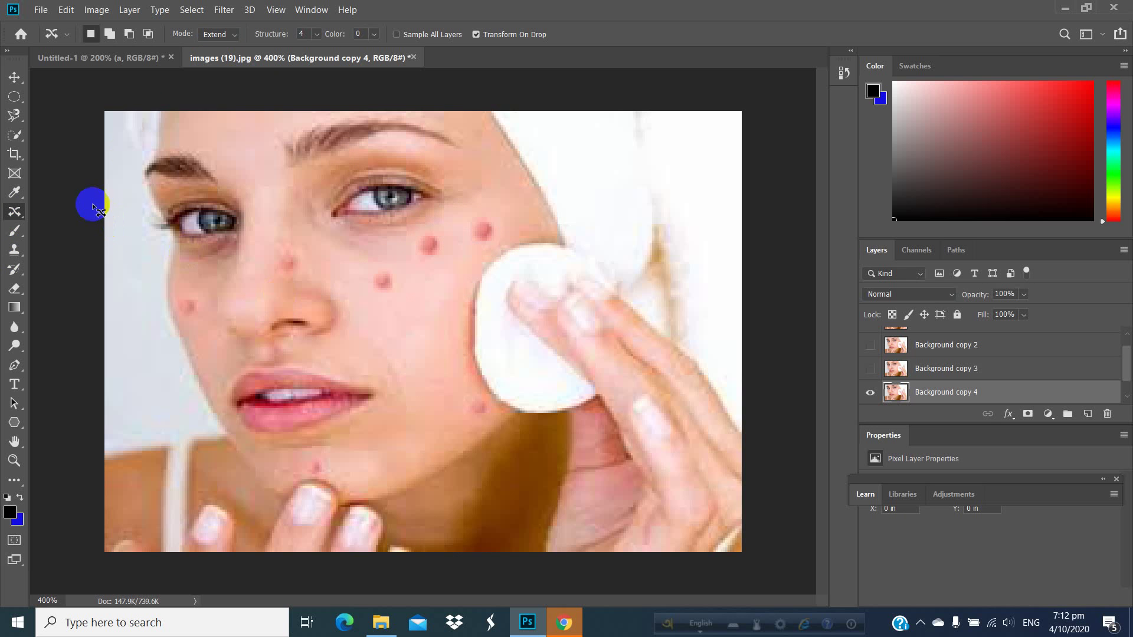
left_click(220, 34)
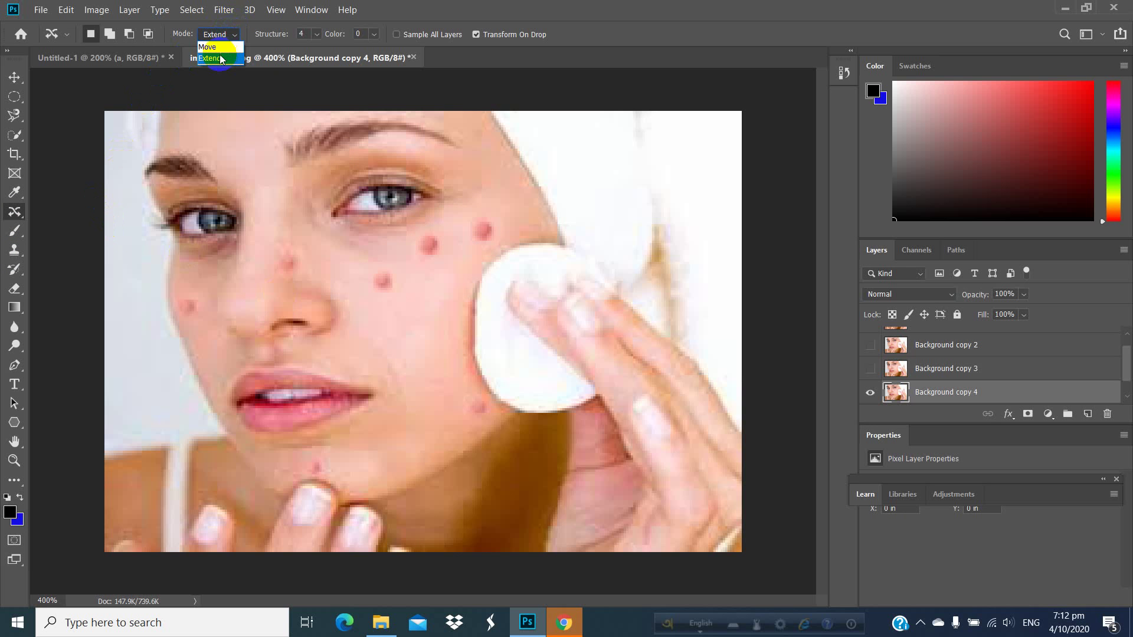
left_click(209, 47)
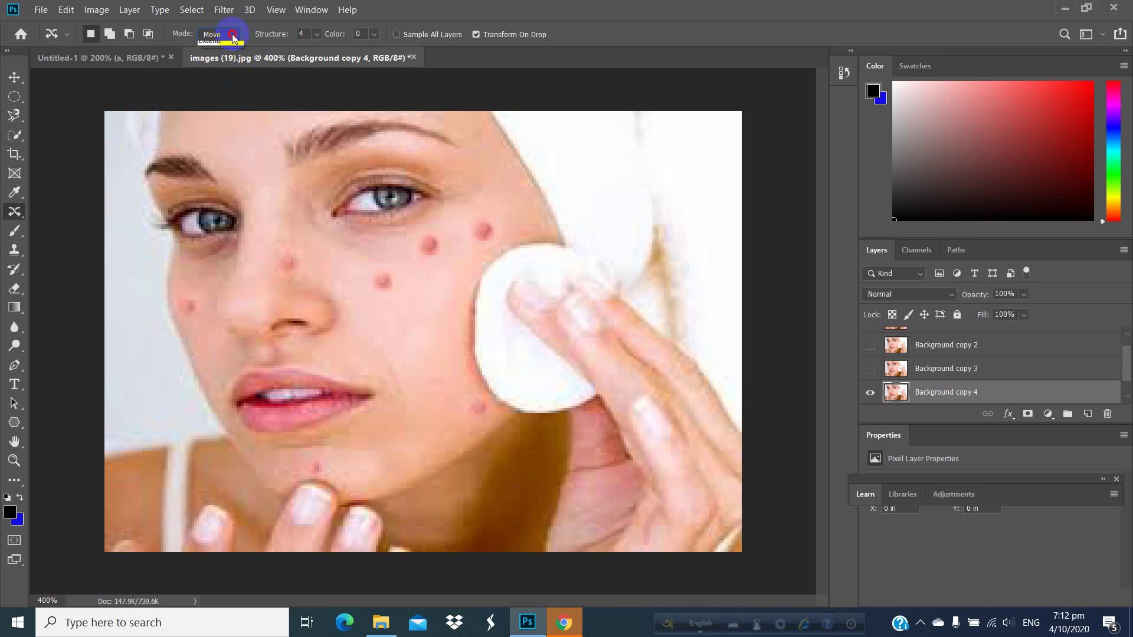
left_click(232, 35)
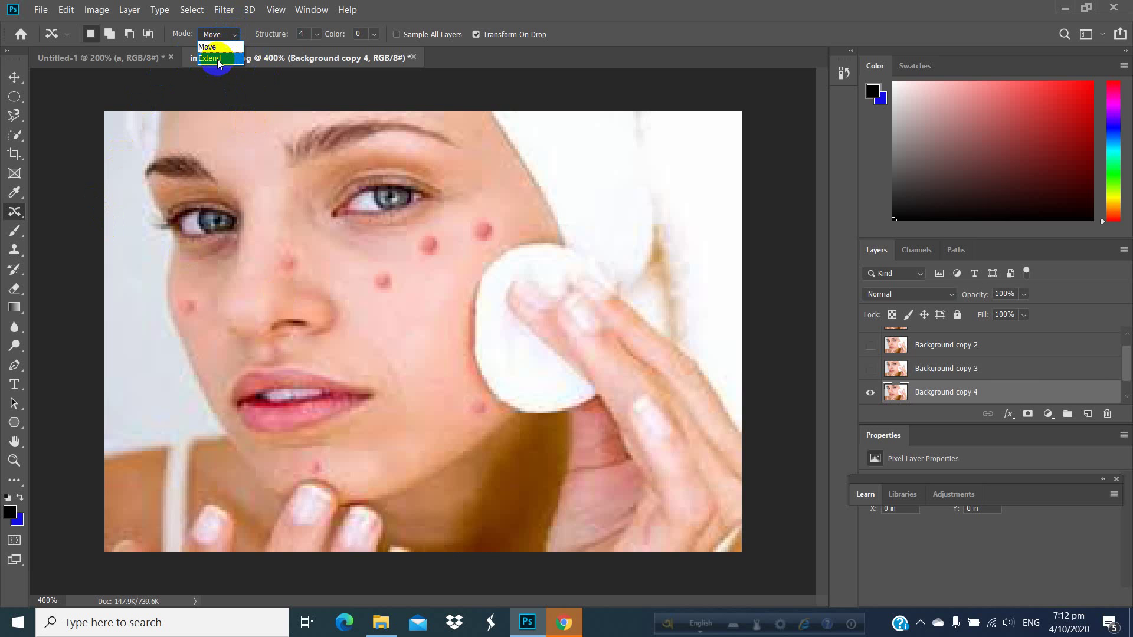
left_click(217, 59)
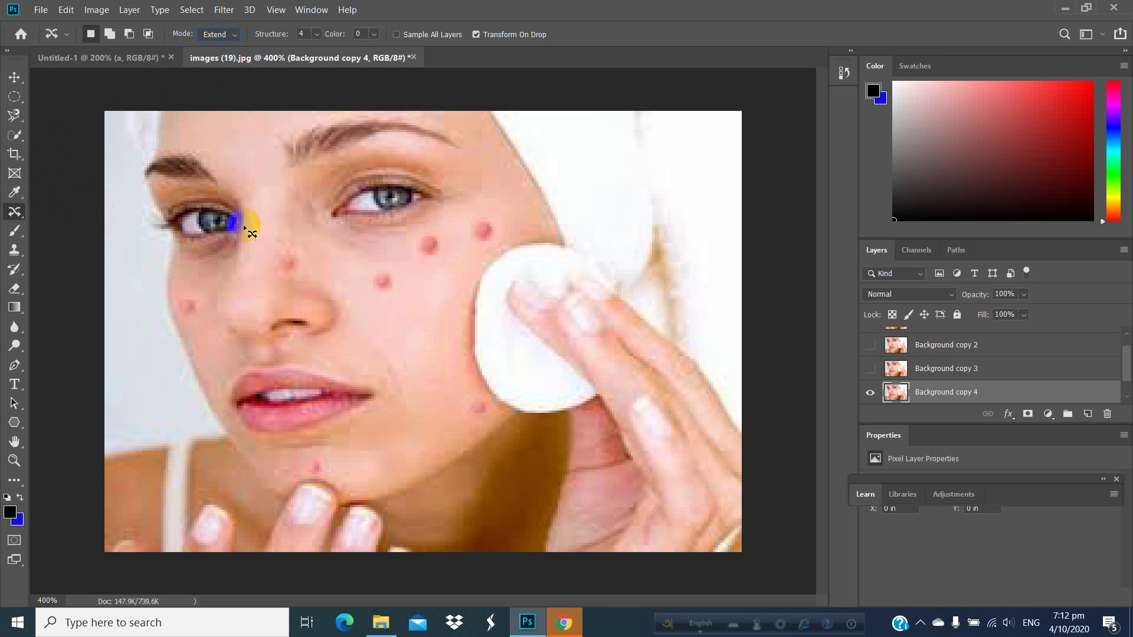
- Outline the near eye in Extend mode, place a copy of it on the cheek below and clear the selection
mouse_move(321, 196)
left_mouse_down()
mouse_move(354, 173)
mouse_move(396, 166)
left_mouse_up()
left_click_drag(454, 203, 407, 218)
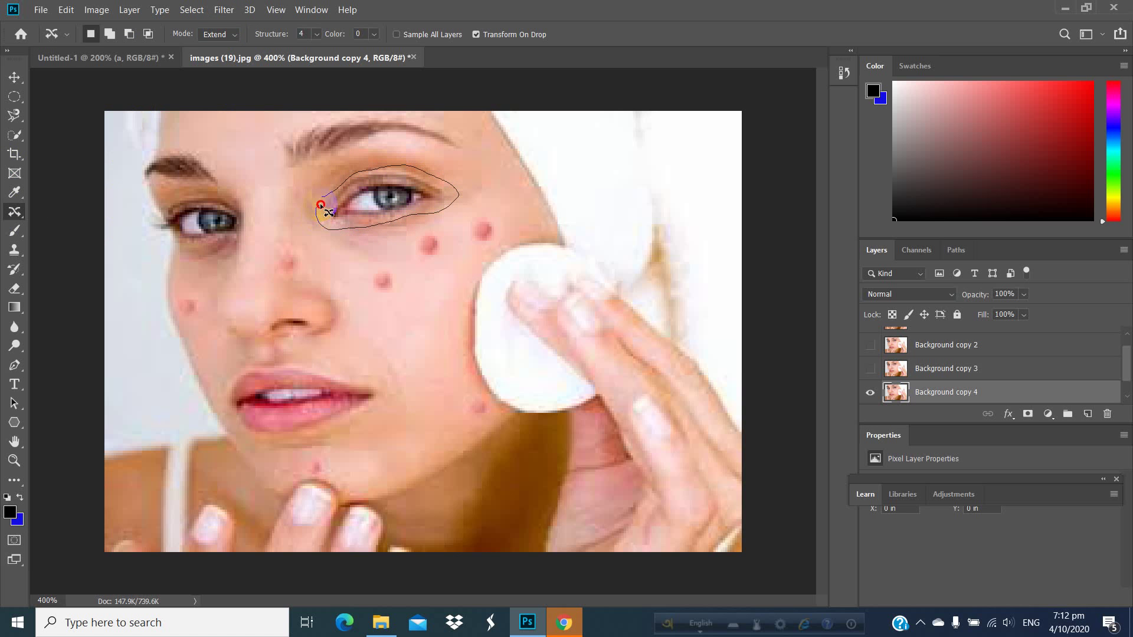
left_click_drag(332, 203, 324, 197)
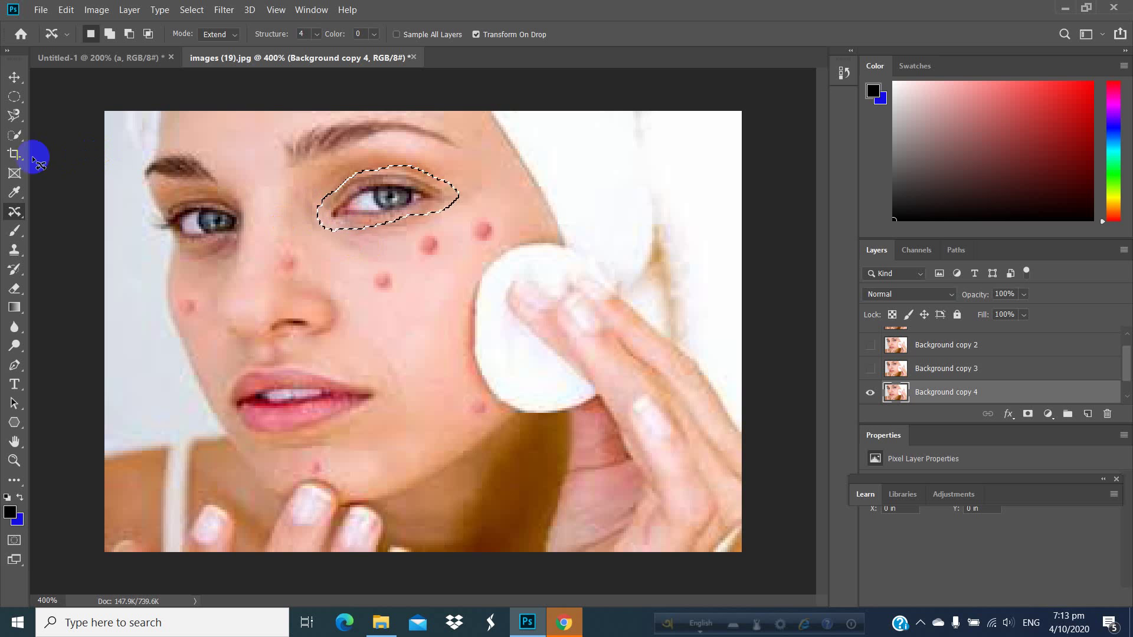
left_click_drag(386, 201, 399, 331)
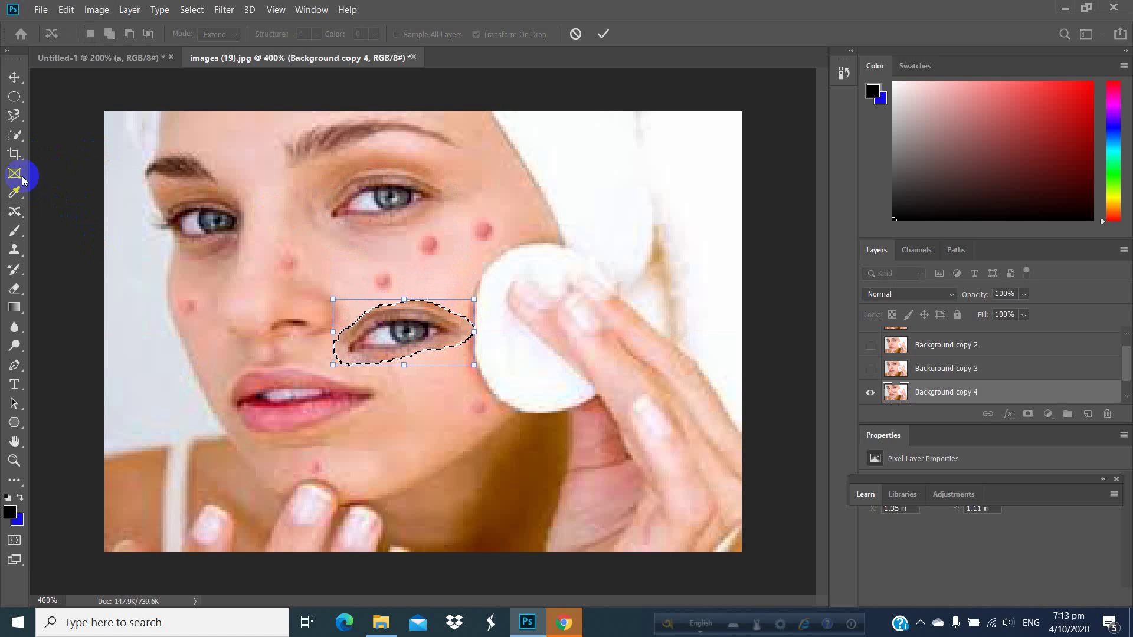
left_click(10, 219)
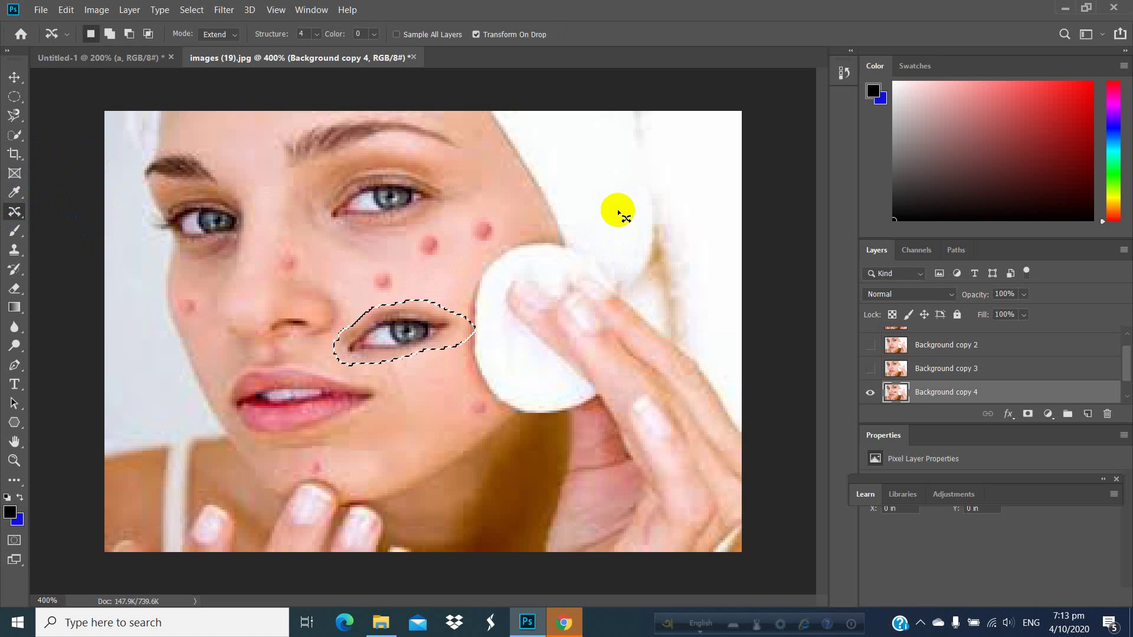
left_click(209, 353)
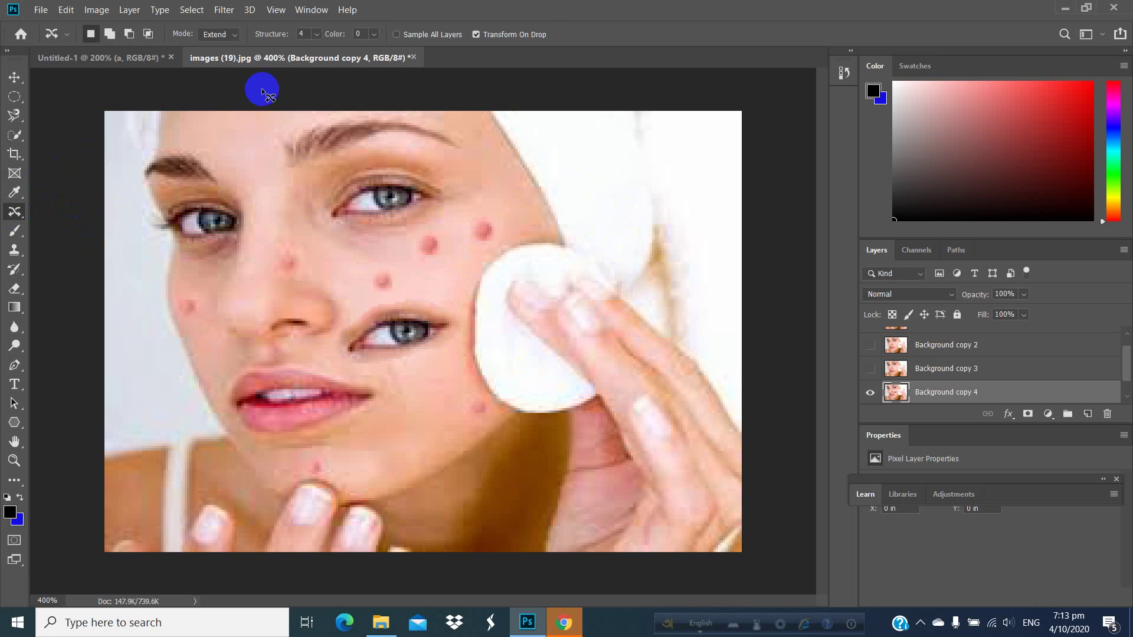
- Set the Content-Aware Move mode back to Move and close images (19).jpg without saving changes
left_click(230, 34)
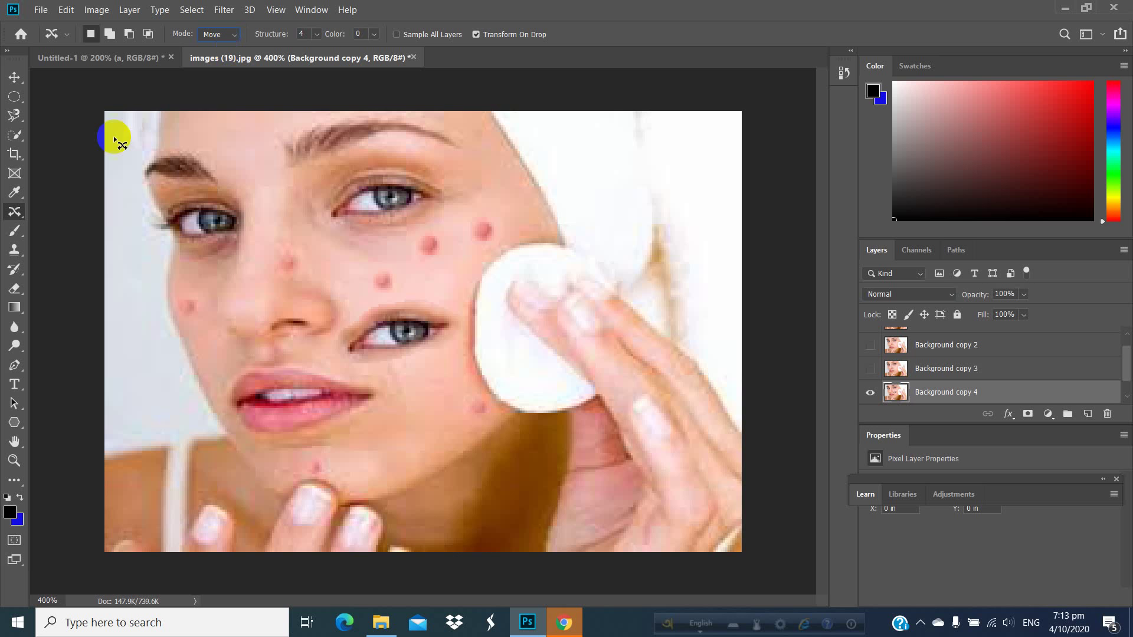
right_click(15, 212)
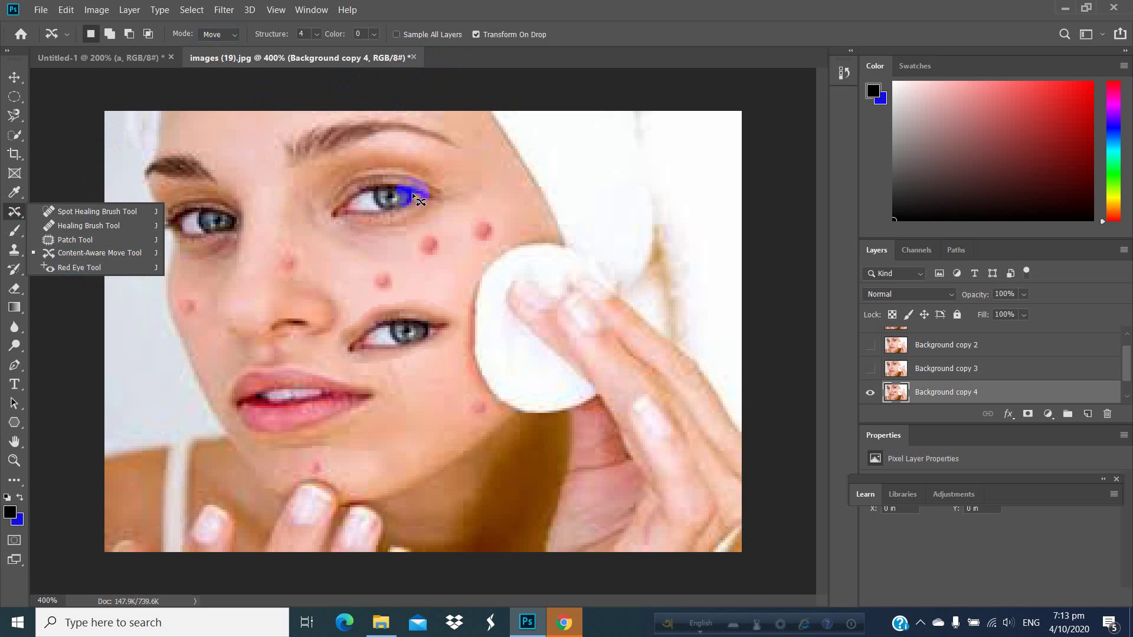
left_click(414, 58)
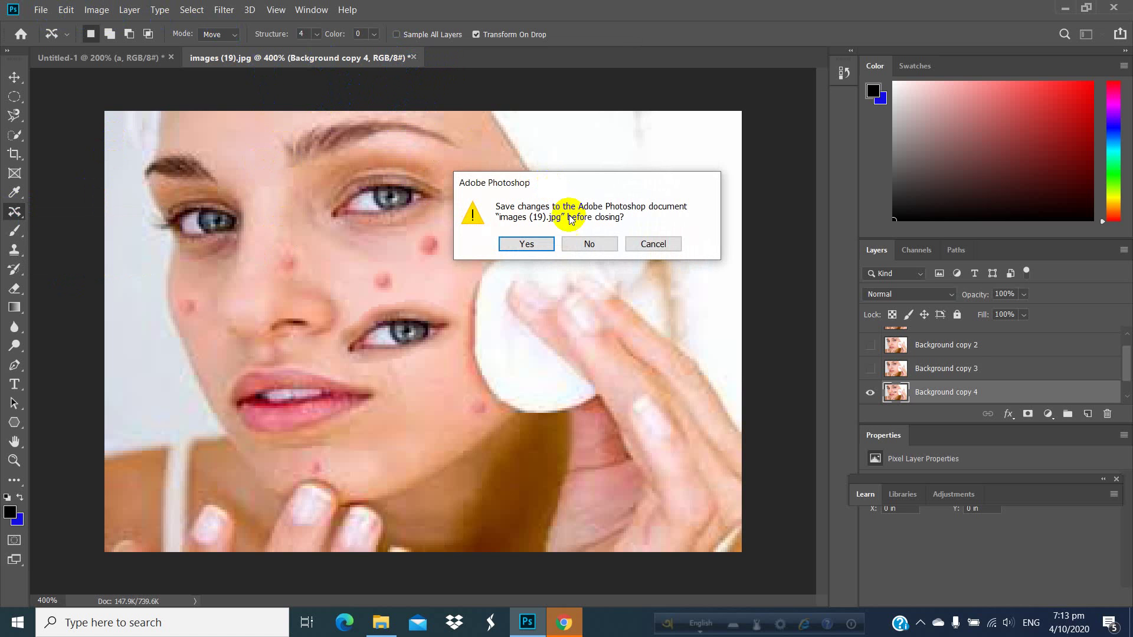
left_click(587, 242)
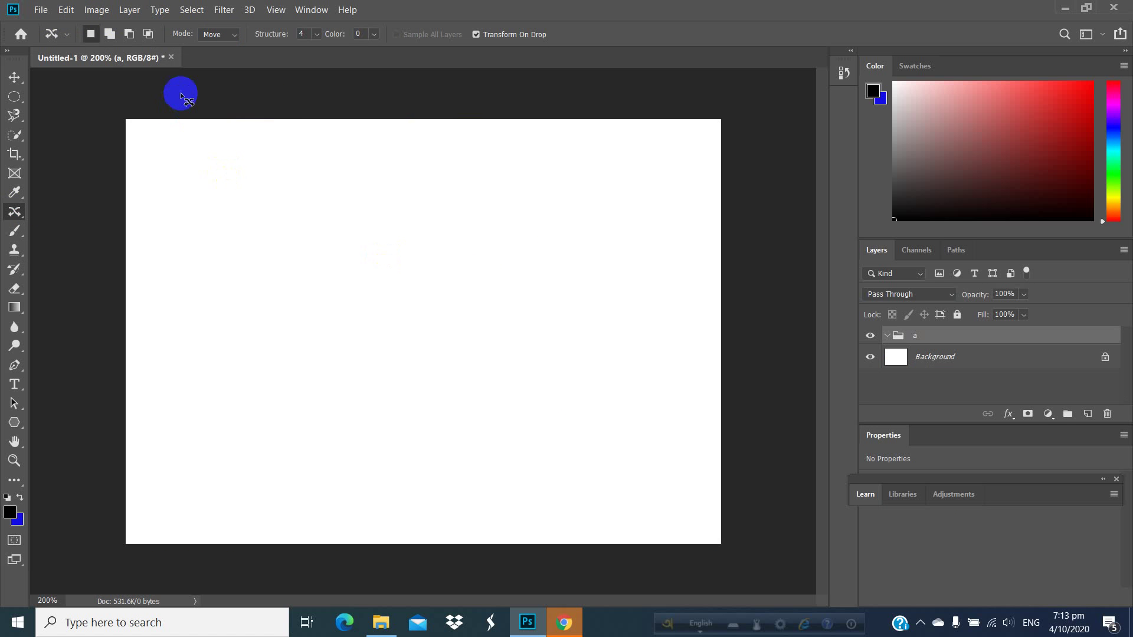
- Open the Screenshot_1 image from the Desktop folder
left_click(49, 13)
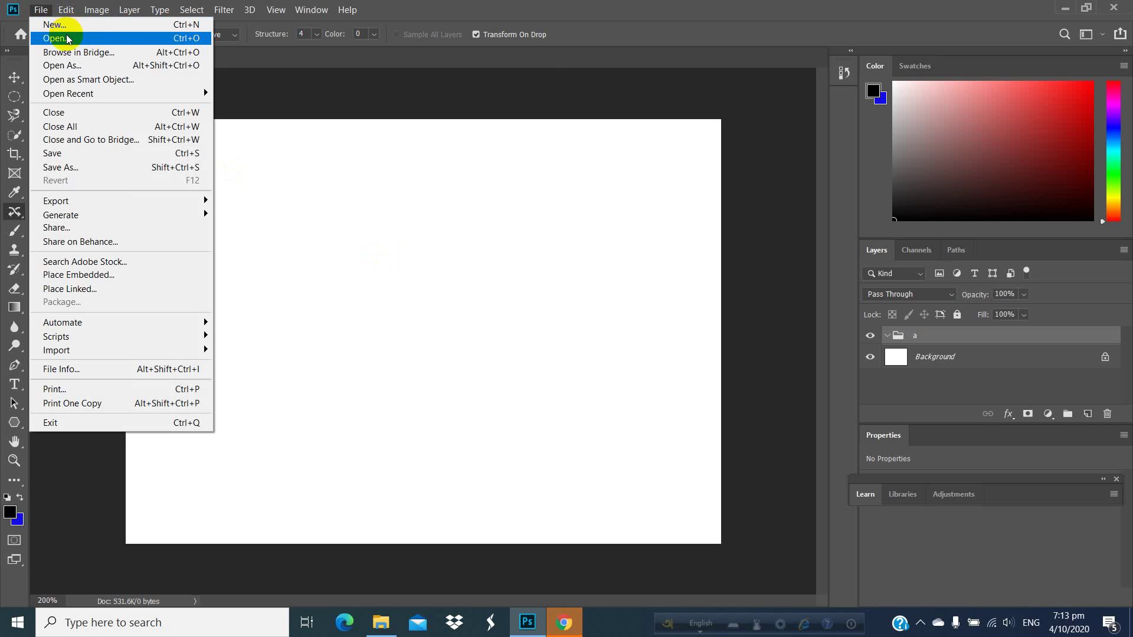
left_click(66, 38)
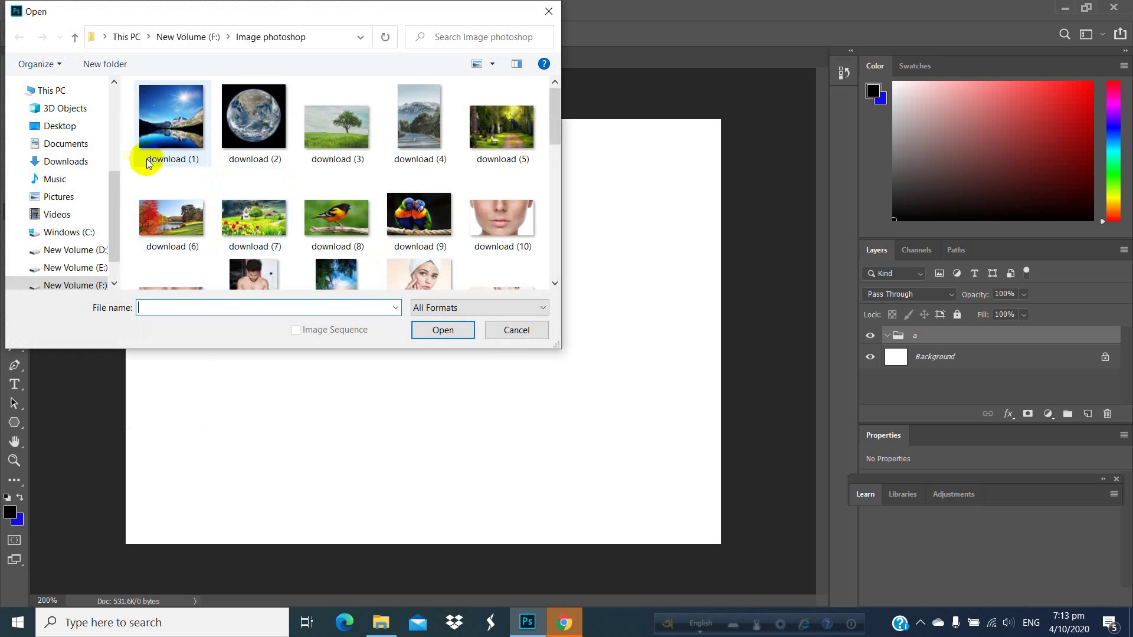
left_click(56, 125)
scroll(355, 178, "down", 1)
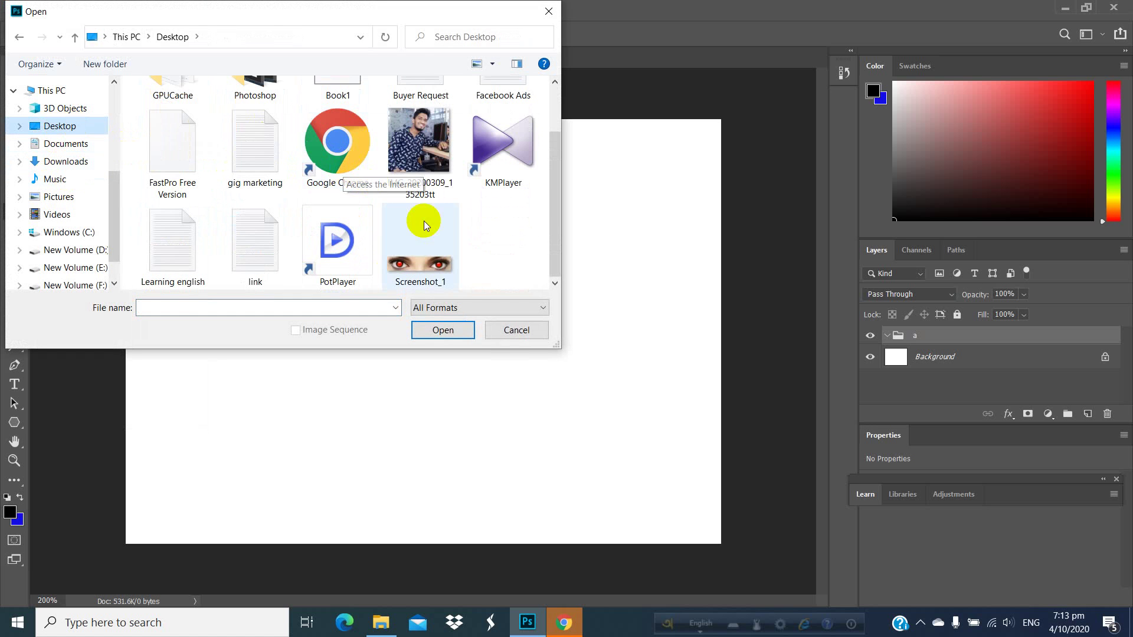
left_click(421, 227)
left_click(445, 330)
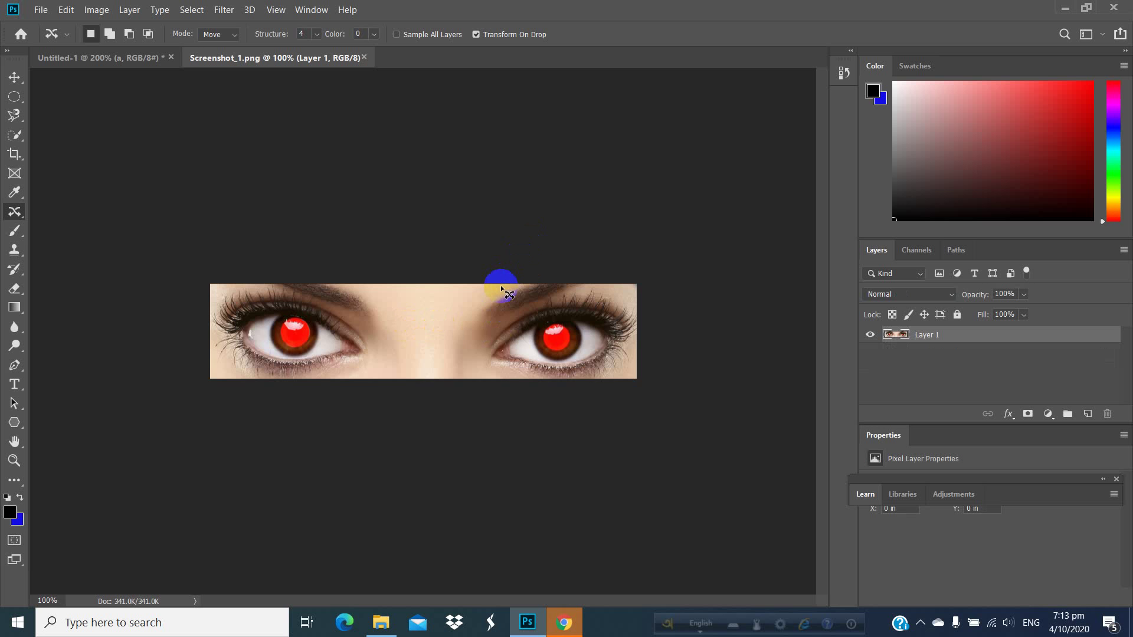
- Duplicate Layer 1 of the red-eye photo so the correction is made on a copy
key("ctrl+plus")
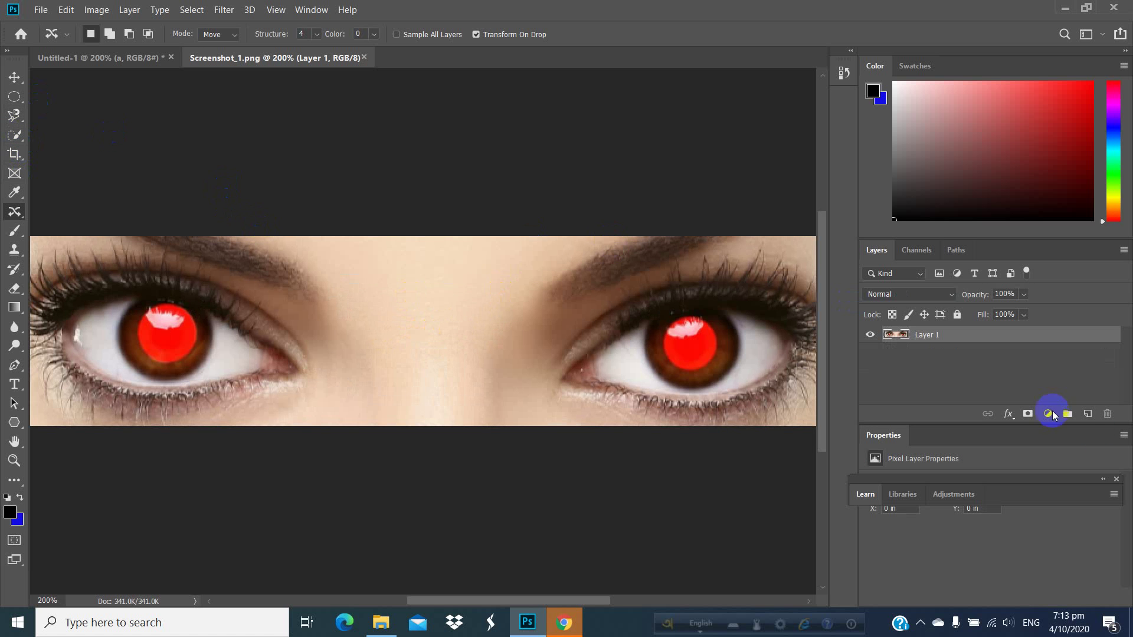
left_click(877, 336)
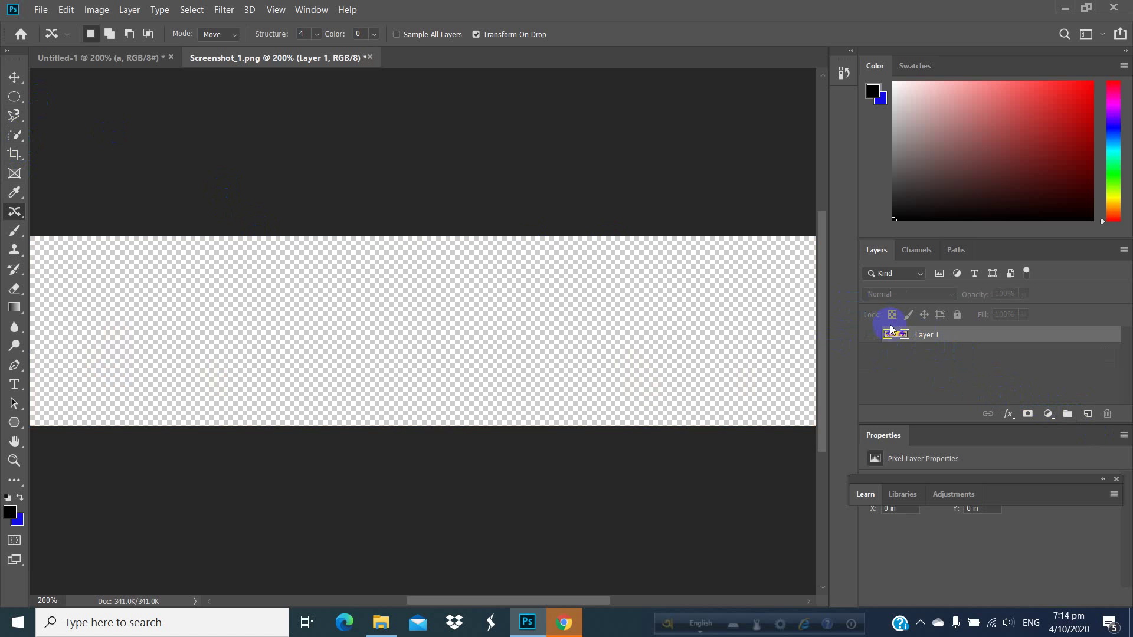
left_click(871, 334)
left_click_drag(948, 335, 1087, 414)
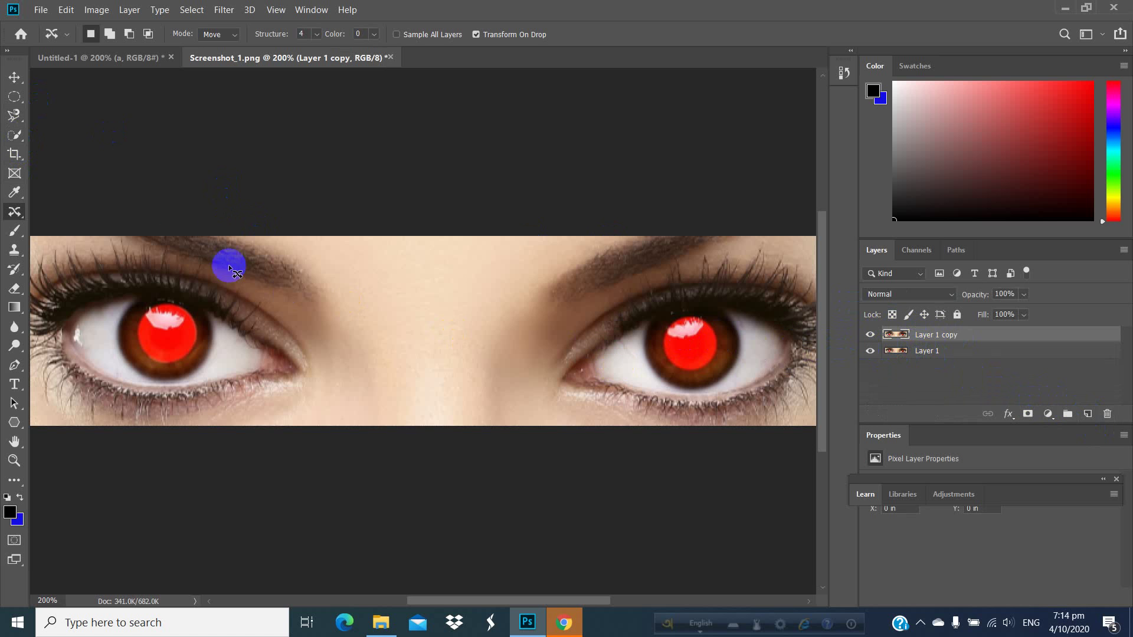
- Remove the red from the pupil on the photo's left side with several Red Eye Tool passes on Layer 1 copy
right_click(11, 217)
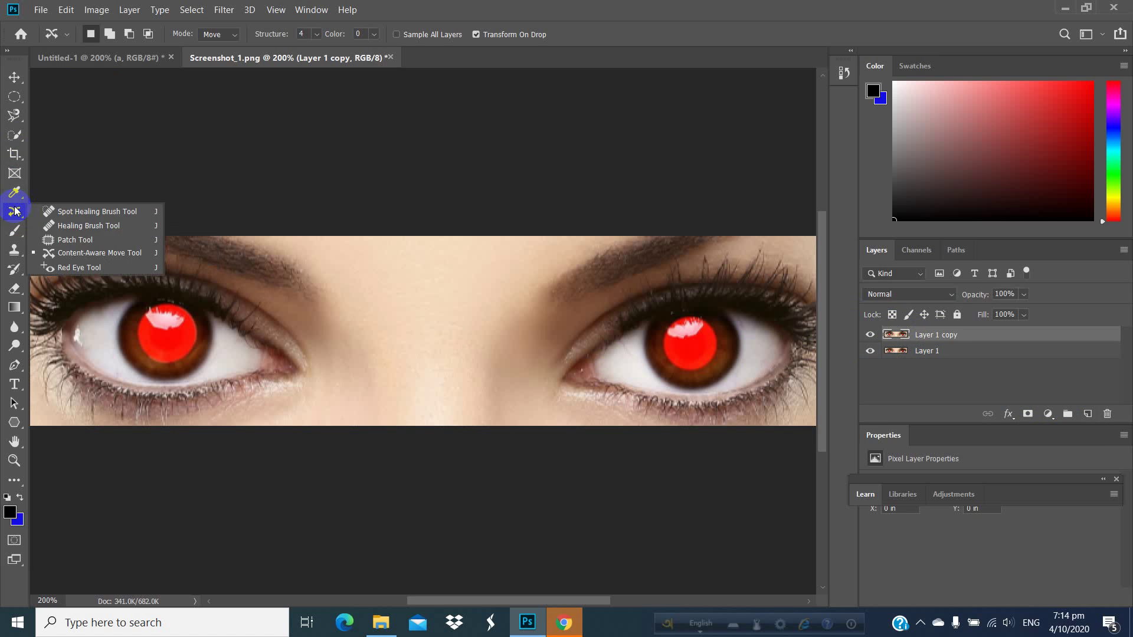
left_click(69, 269)
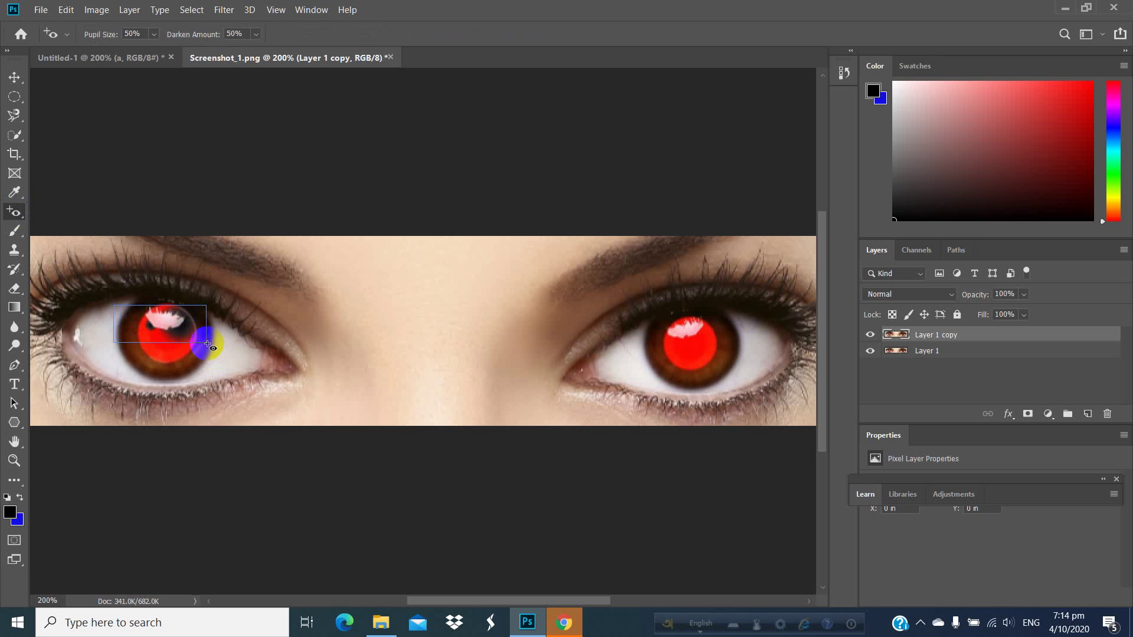
left_click_drag(223, 349, 72, 307)
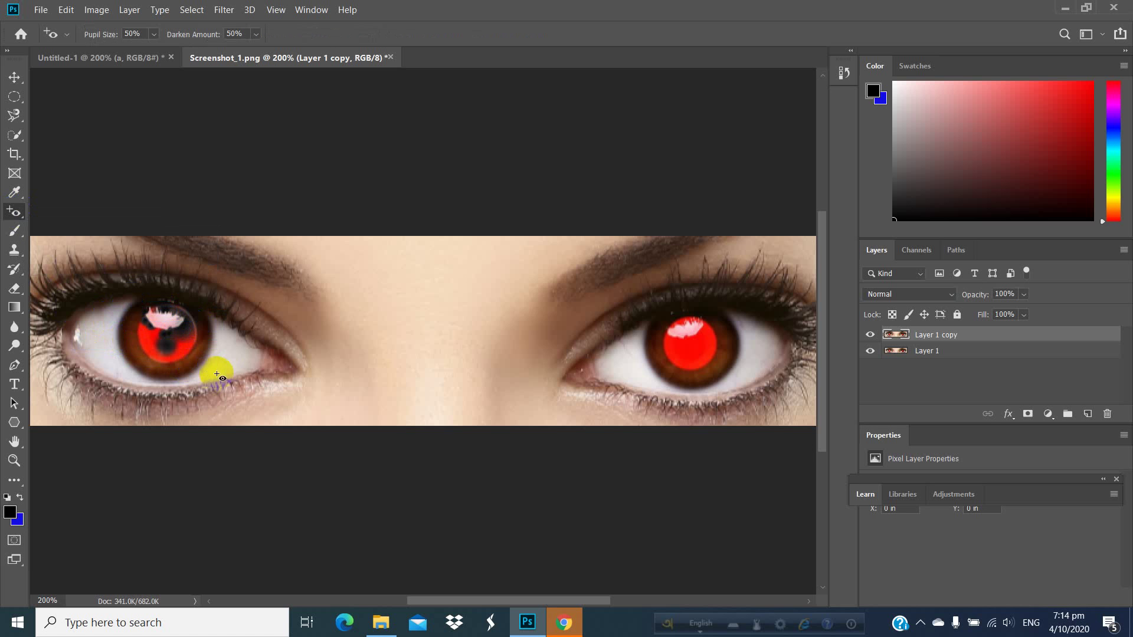
left_click_drag(223, 370, 109, 332)
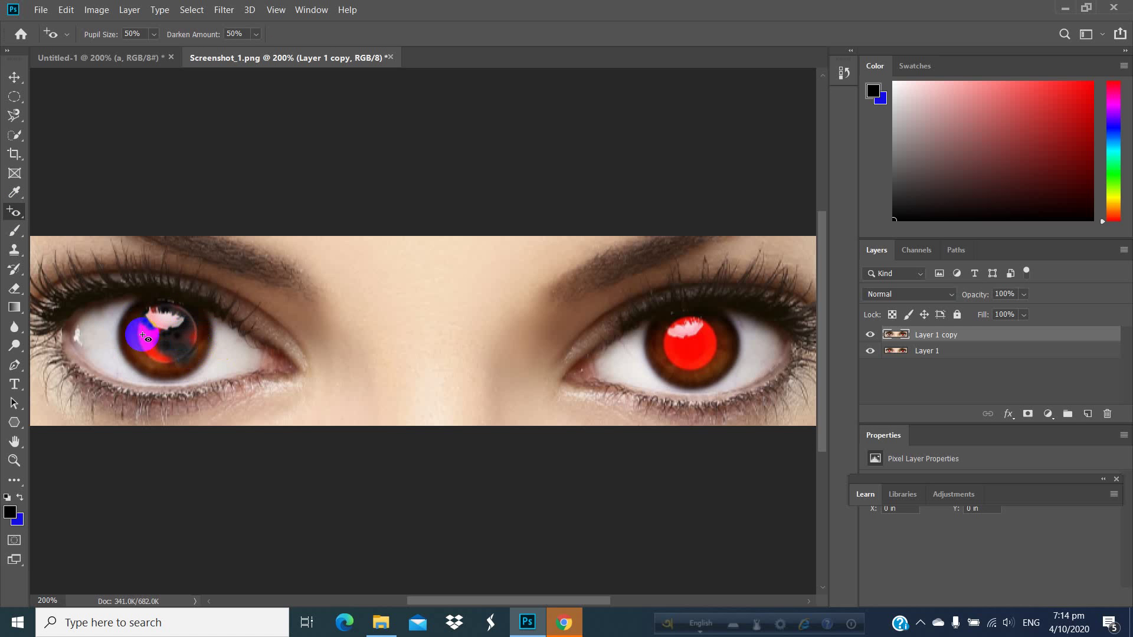
left_click_drag(202, 376, 113, 331)
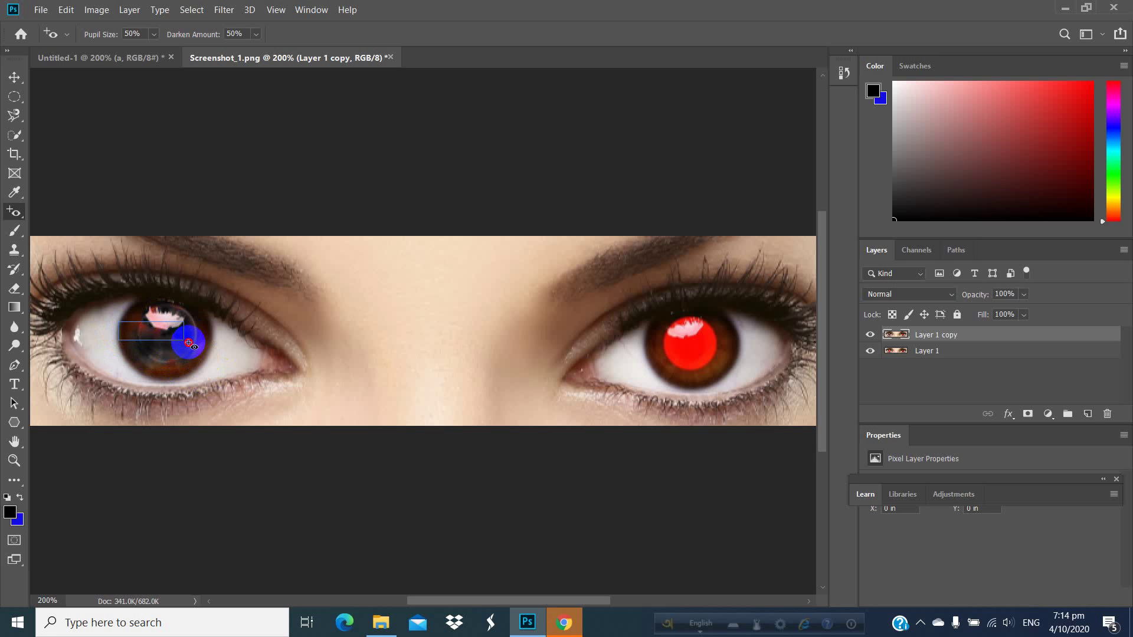
left_click_drag(133, 309, 177, 328)
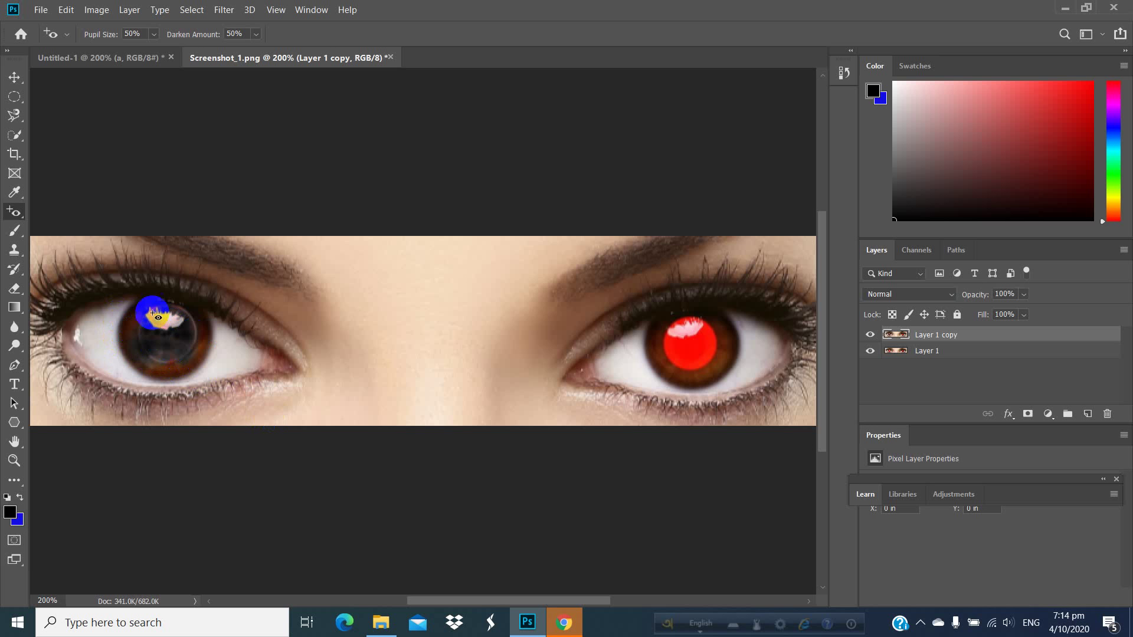
left_click_drag(145, 351, 183, 372)
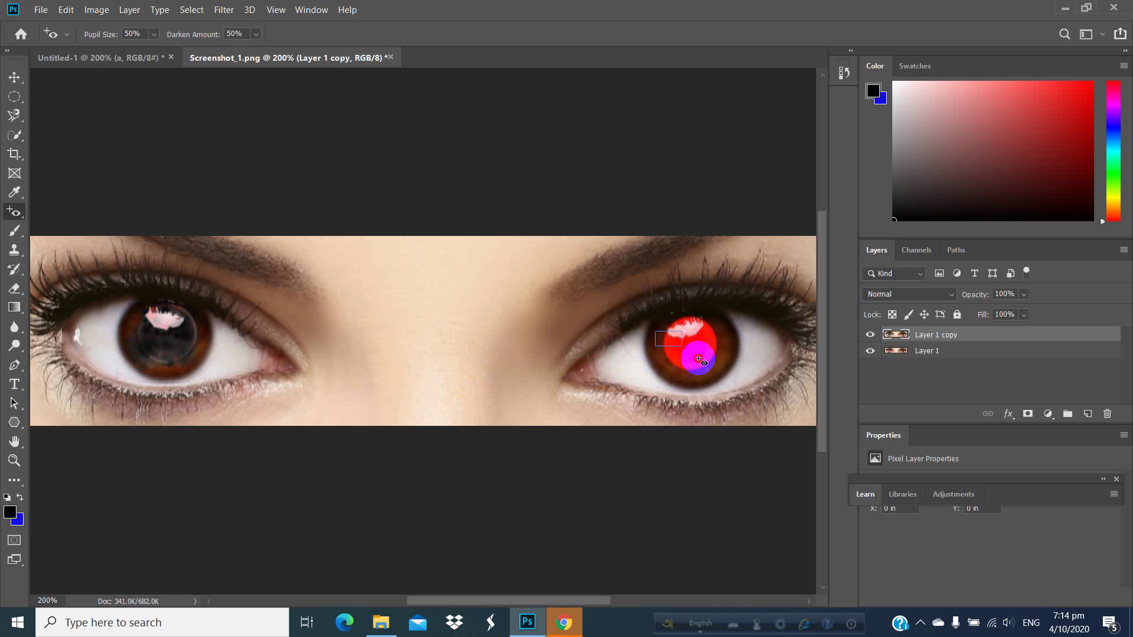
- Remove the red from the pupil on the photo's right side with repeated small Red Eye Tool passes, including around the highlight
mouse_move(652, 333)
left_mouse_down()
mouse_move(717, 363)
mouse_move(732, 334)
mouse_move(646, 330)
mouse_move(638, 363)
mouse_move(649, 354)
left_mouse_up()
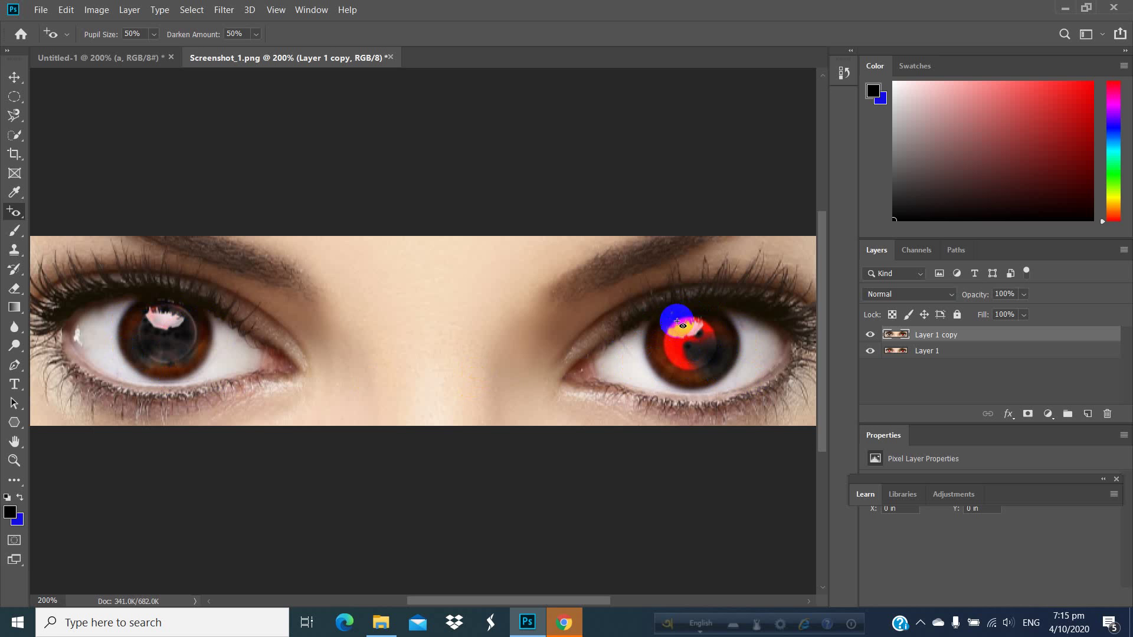
left_click_drag(729, 342, 642, 369)
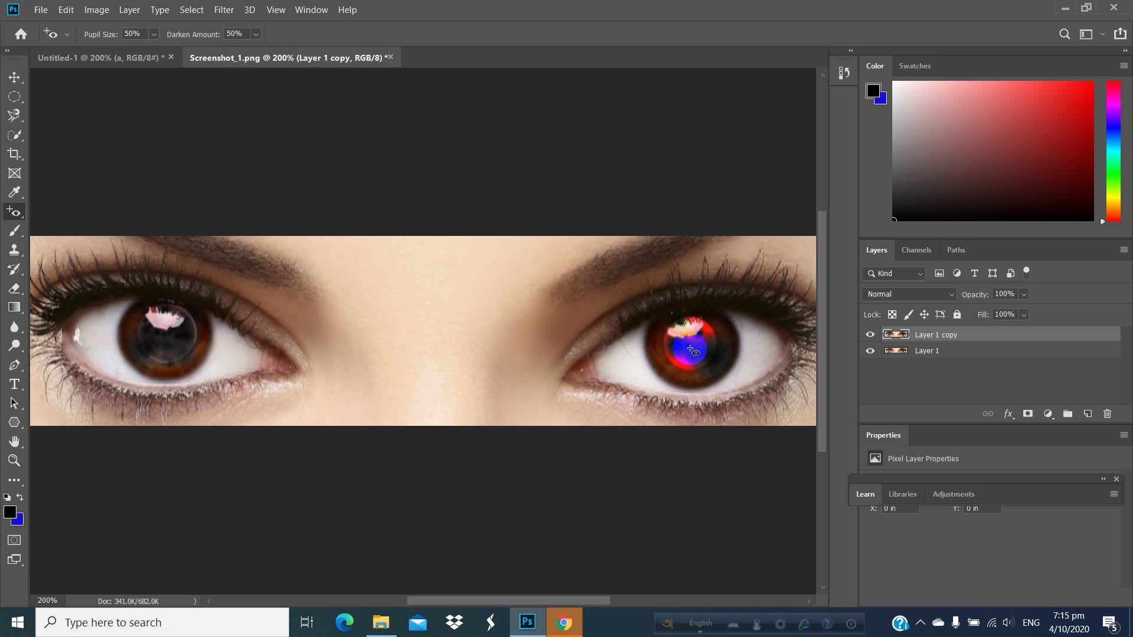
left_click_drag(700, 339, 732, 317)
left_click_drag(667, 350, 712, 378)
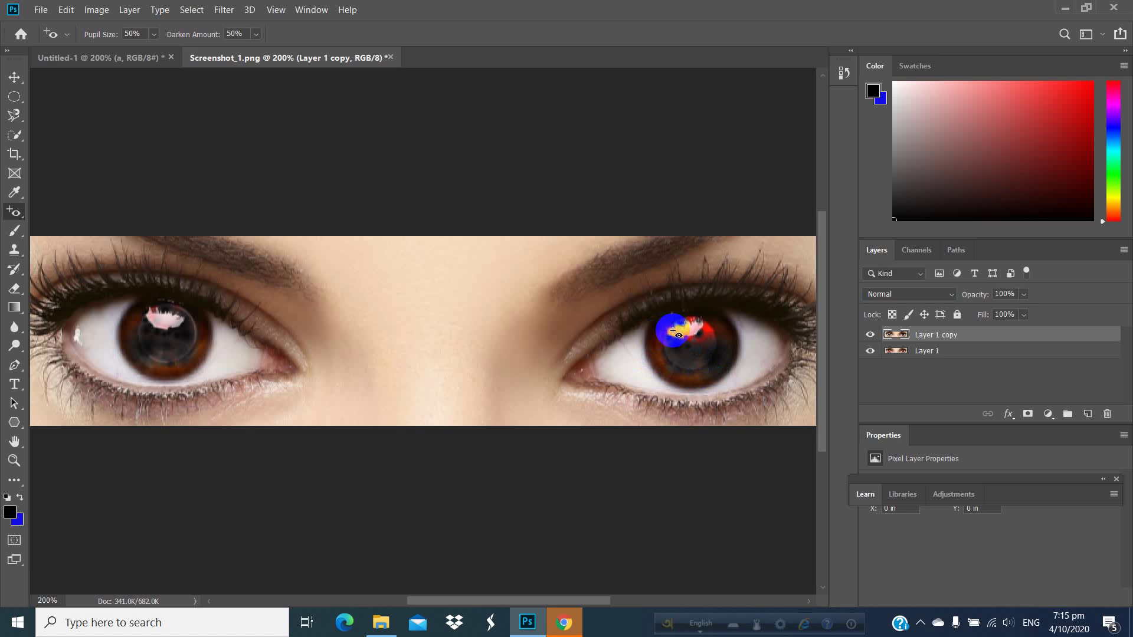
left_click_drag(719, 317, 697, 358)
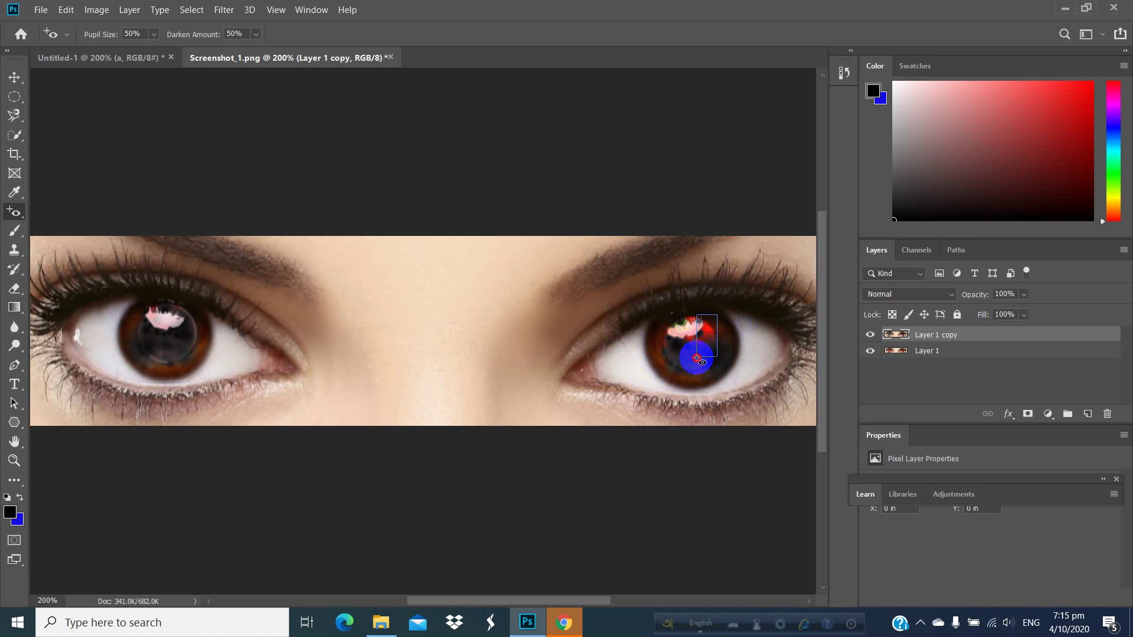
left_click_drag(710, 318, 689, 356)
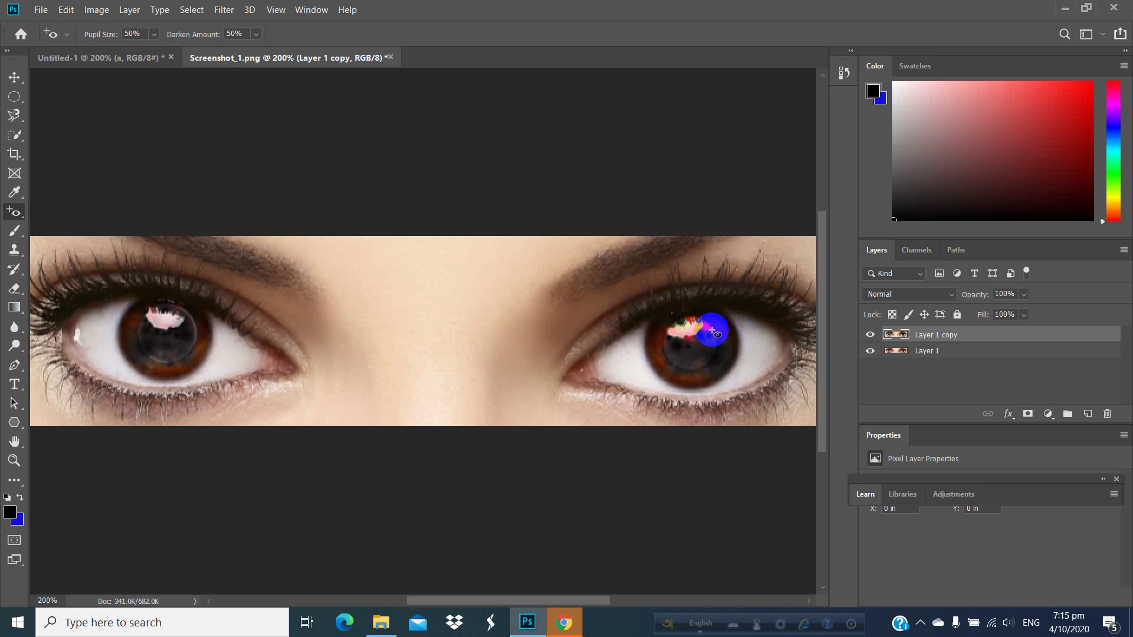
left_click_drag(712, 320, 692, 354)
left_click_drag(716, 317, 663, 369)
left_click_drag(693, 312, 708, 354)
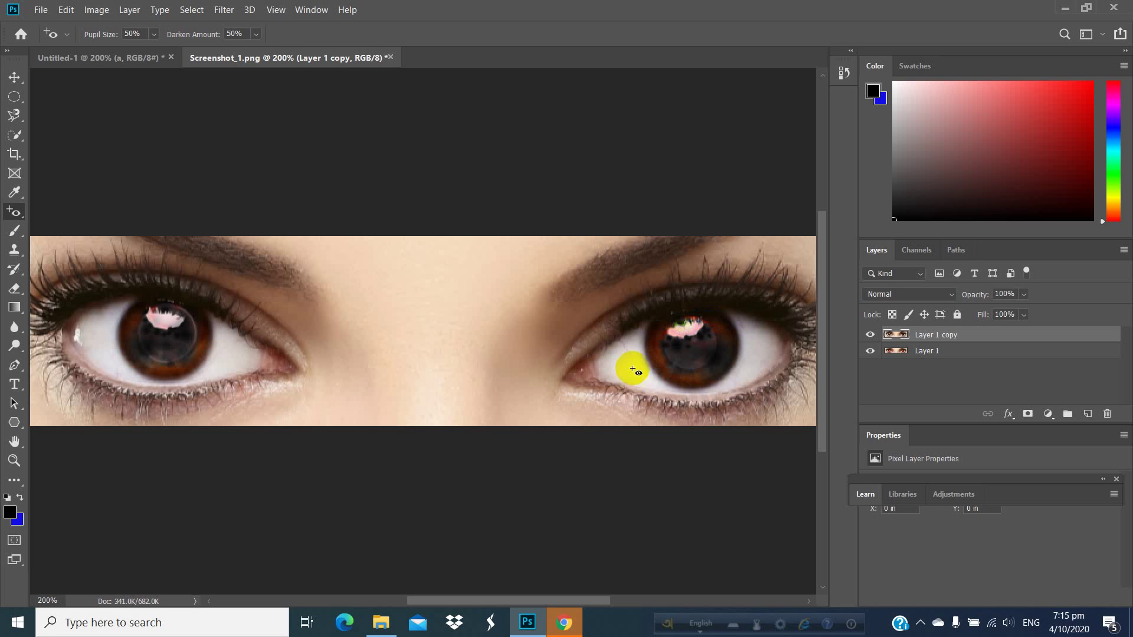
- Darken the remaining brown of both irises with further Red Eye Tool passes
left_click(167, 342)
left_click_drag(167, 342, 179, 369)
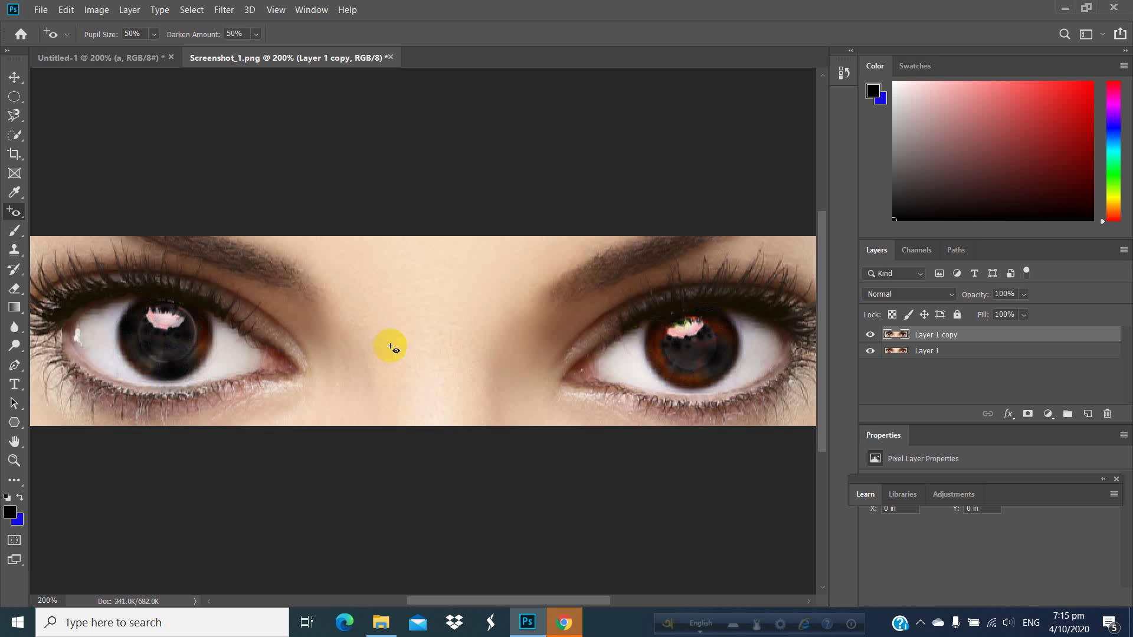
left_click_drag(602, 319, 710, 346)
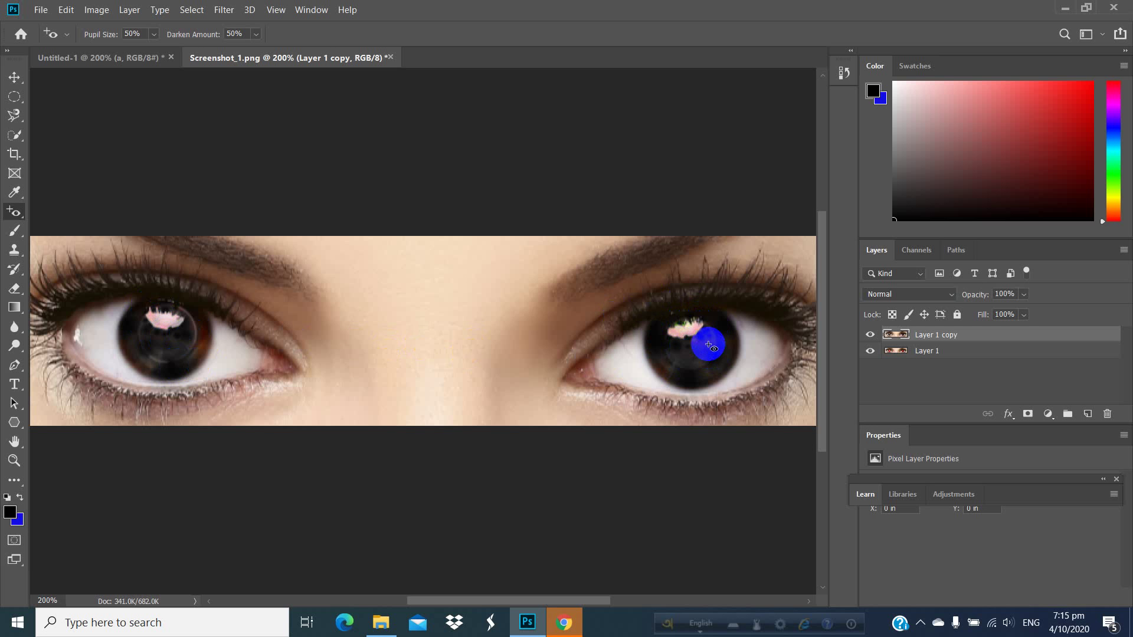
- Compare the corrected eyes with the original by hiding and showing Layer 1 copy at 66.67% zoom
key("ctrl+minus")
key("ctrl+minus")
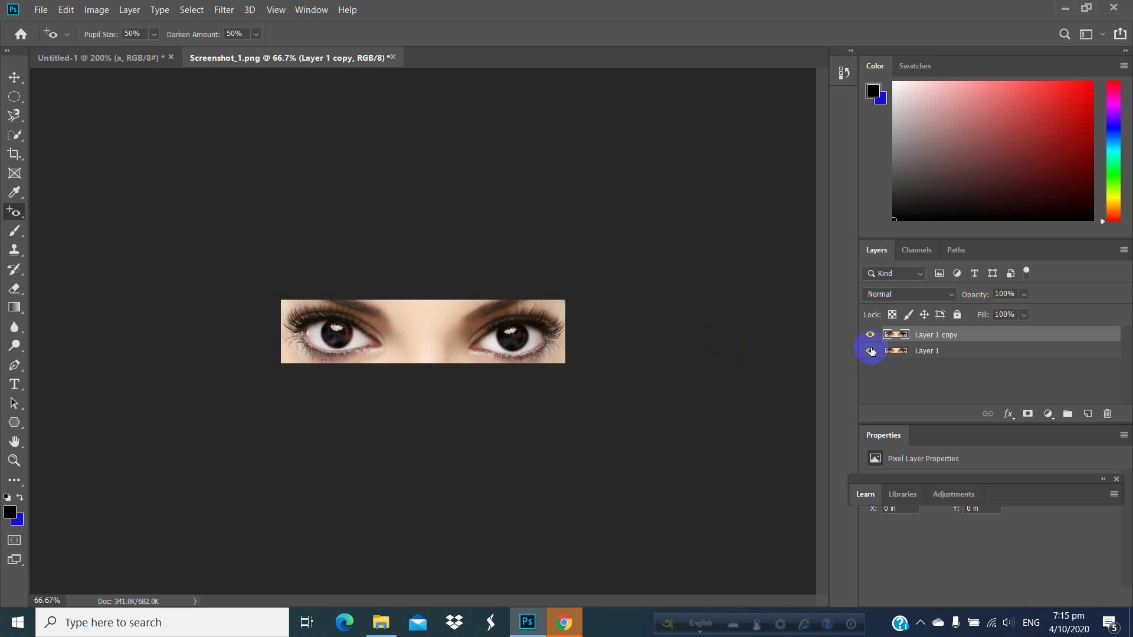
left_click(871, 335)
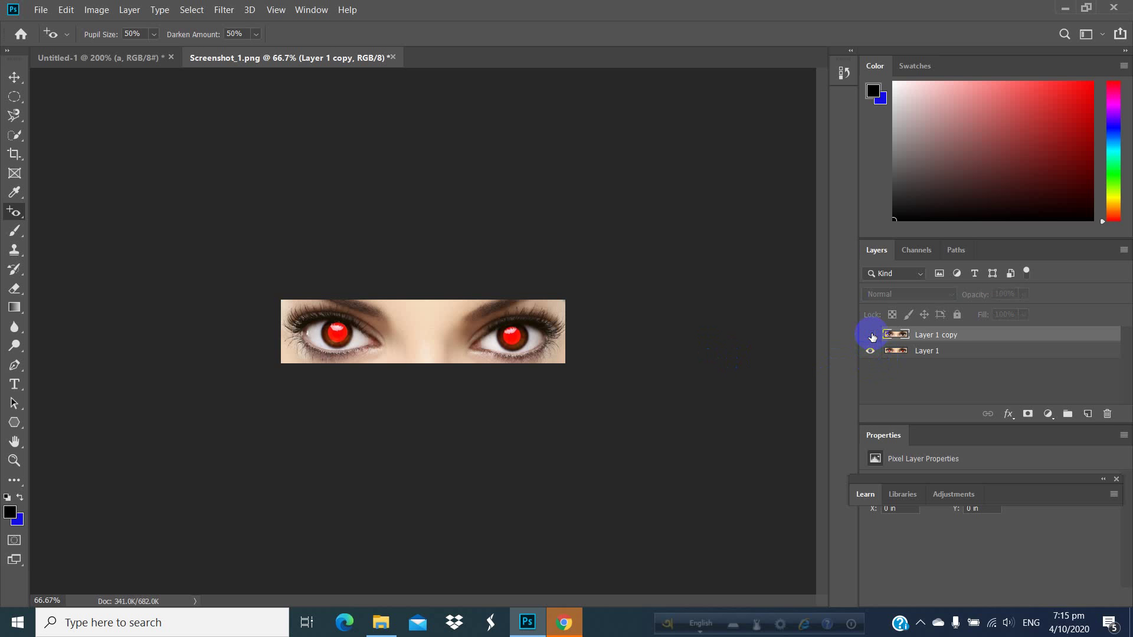
left_click(871, 335)
left_click(871, 335)
left_click(871, 335)
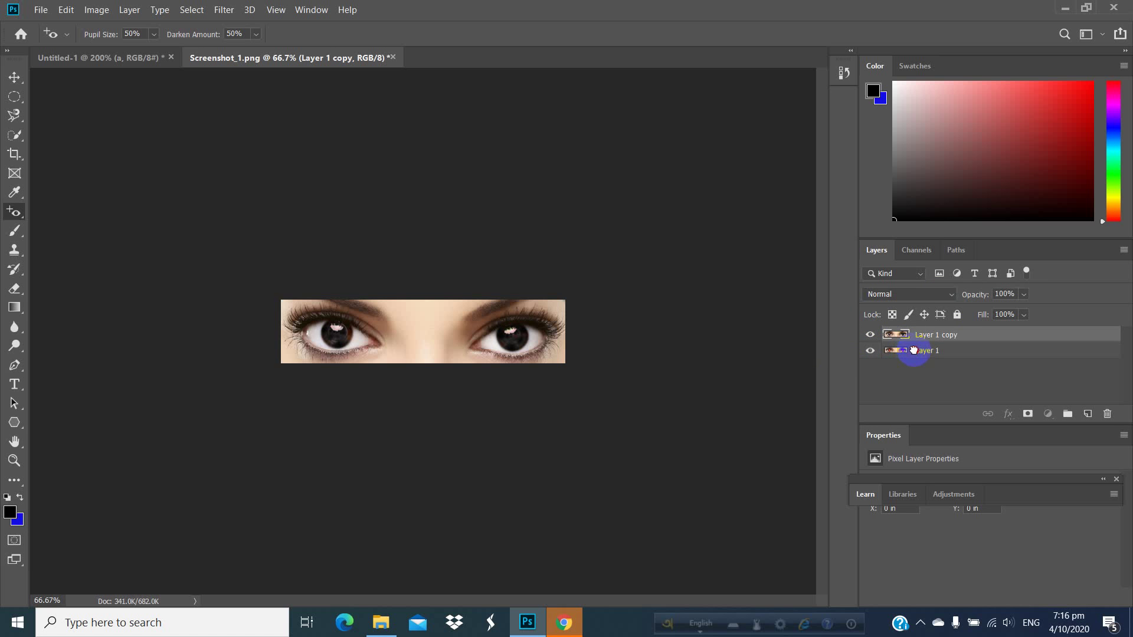
- Duplicate the original Layer 1 again and hide Layer 1 copy to expose the uncorrected eyes
left_click_drag(913, 350, 1088, 416)
left_click(529, 337)
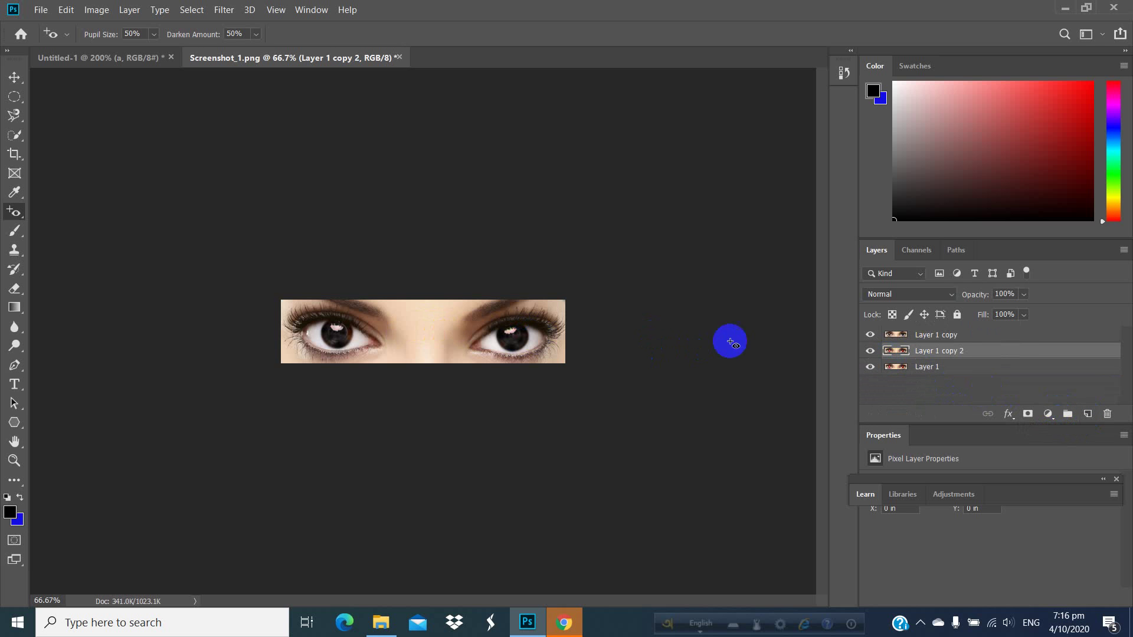
left_click(870, 335)
left_click(461, 346)
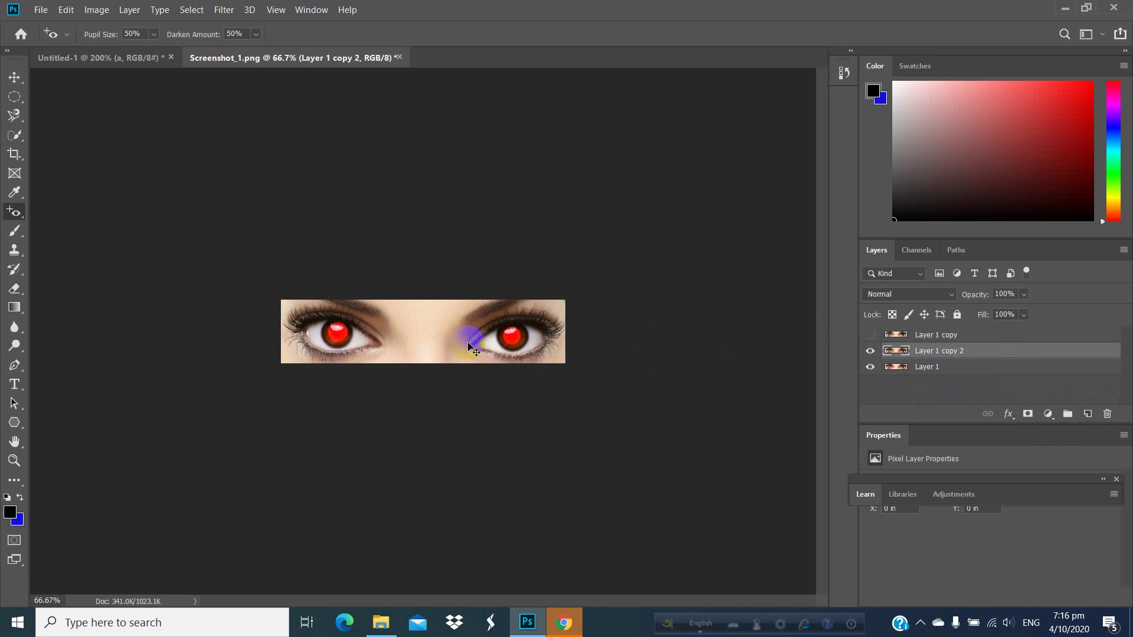
- Correct both red pupils on Layer 1 copy 2 with a single Red Eye Tool application on each eye
key("ctrl+plus")
key("ctrl+plus")
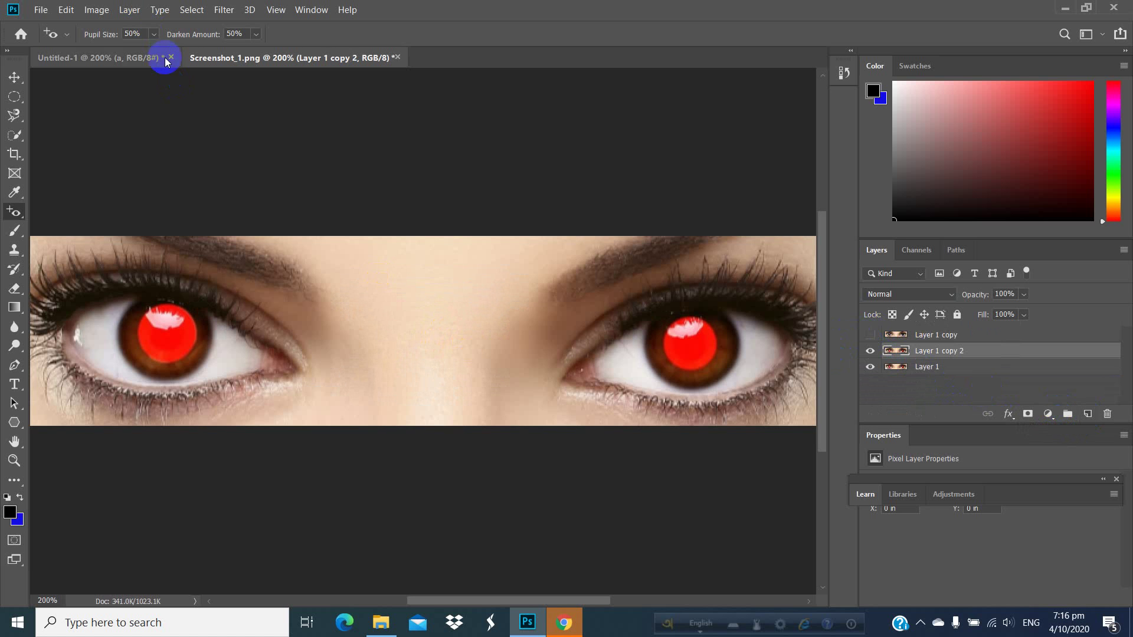
right_click(14, 212)
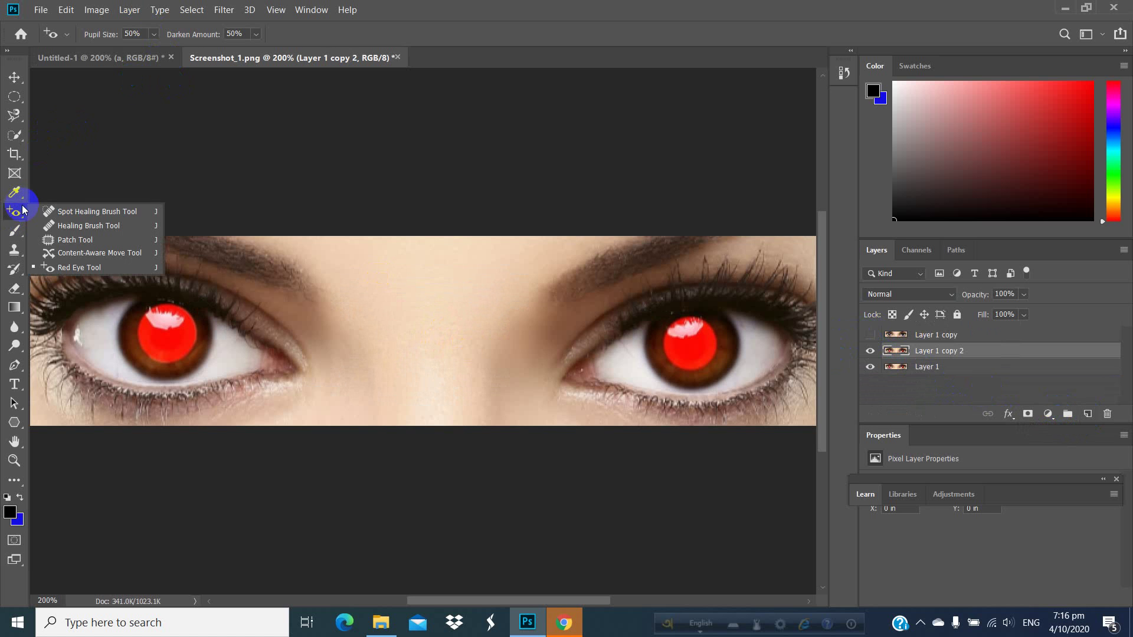
left_click(83, 266)
left_click_drag(145, 332, 177, 328)
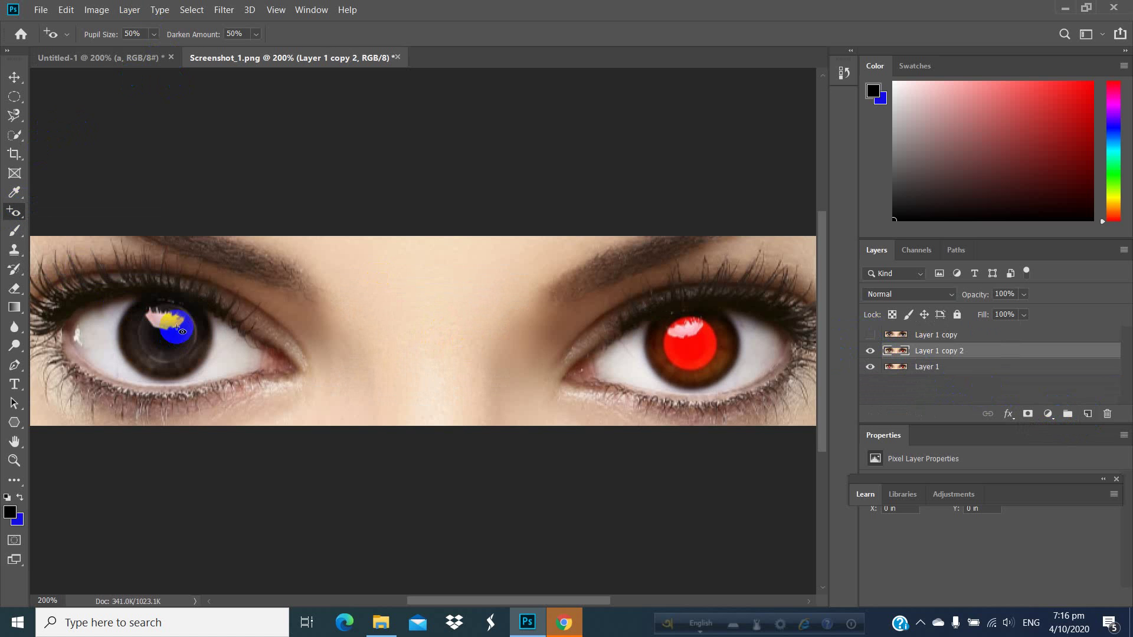
left_click(686, 355)
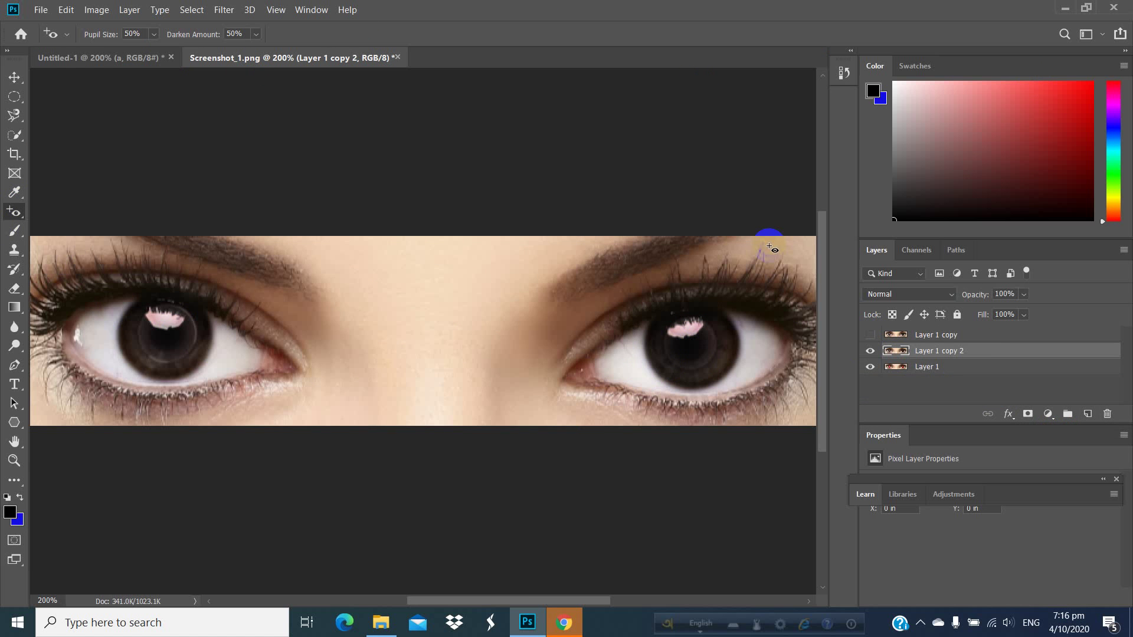
- Compare Layer 1 copy 2 with the original by hiding it and showing it again at 66.67% zoom
key("ctrl+minus")
key("ctrl+minus")
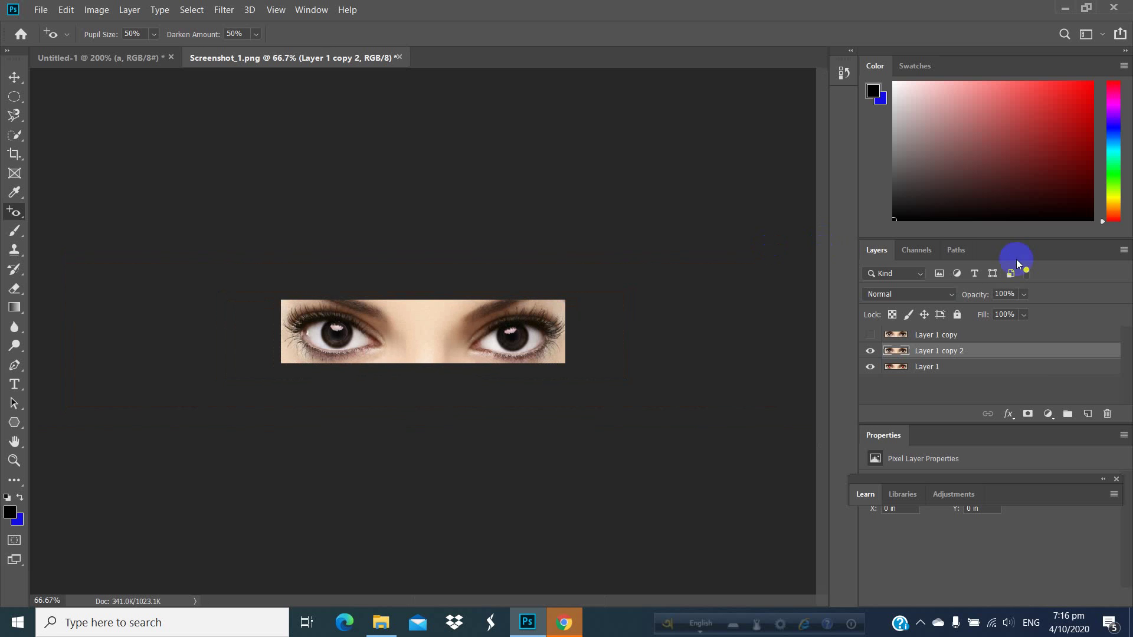
left_click(870, 352)
left_click(871, 352)
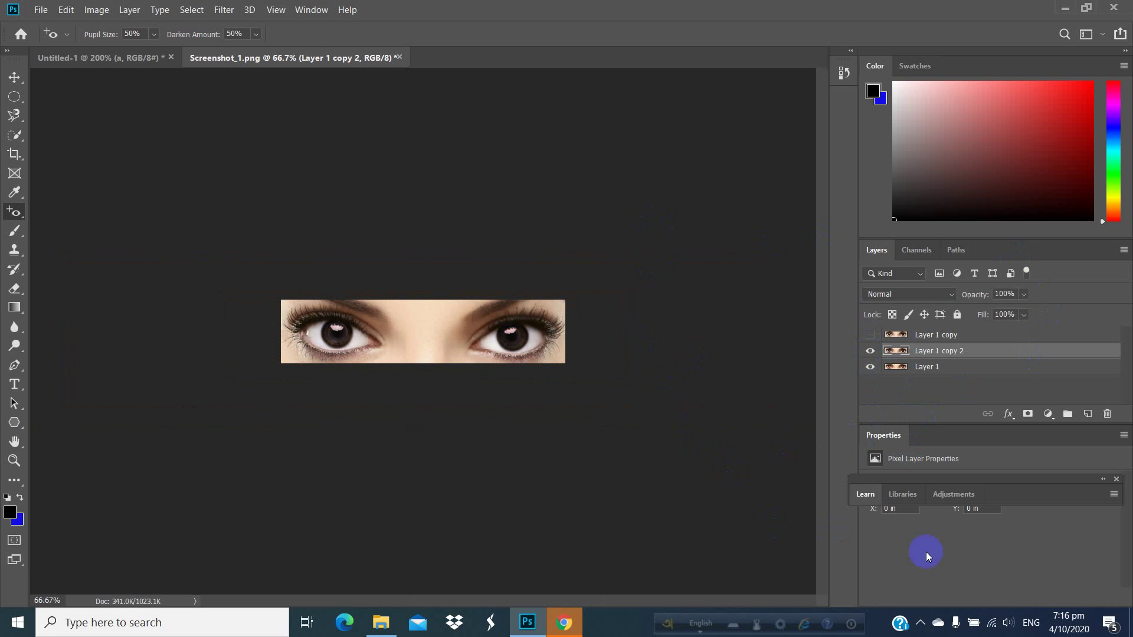
left_click(922, 627)
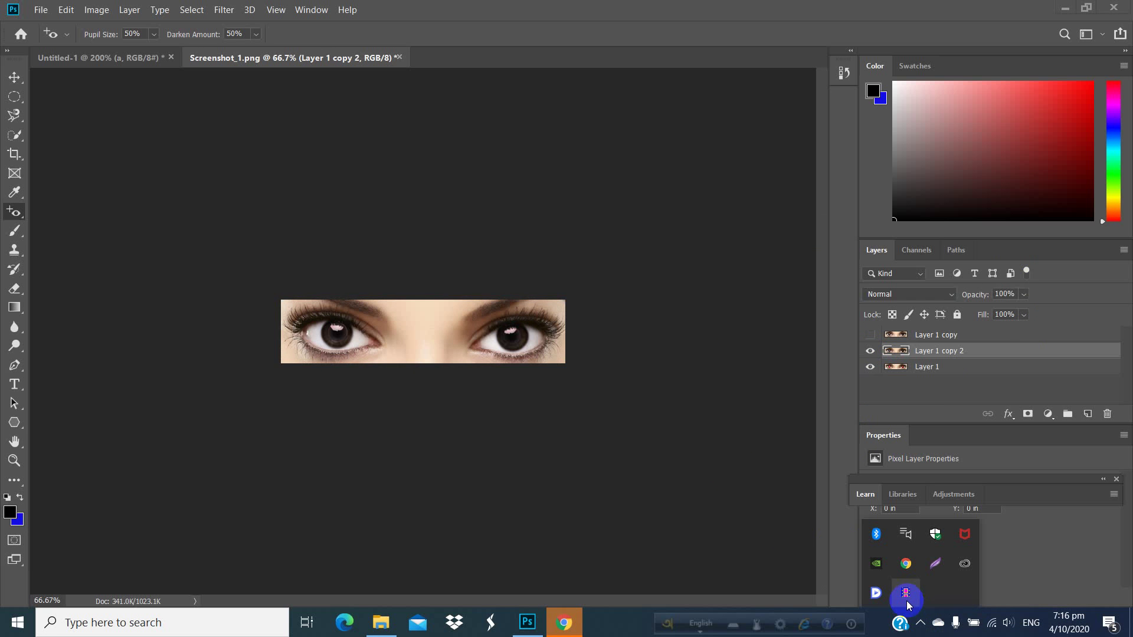